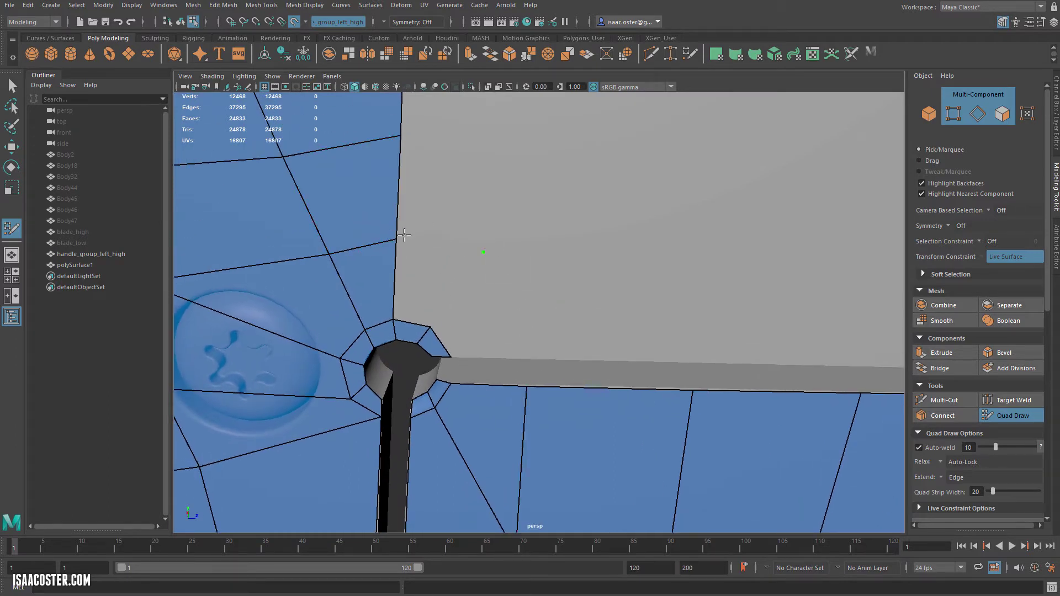
Fill two quads from the rounded slot end to the upper slot edge, and move their shared outer vertex outward
{"action": "left_click", "coordinate": [424, 289], "text": "shift"}
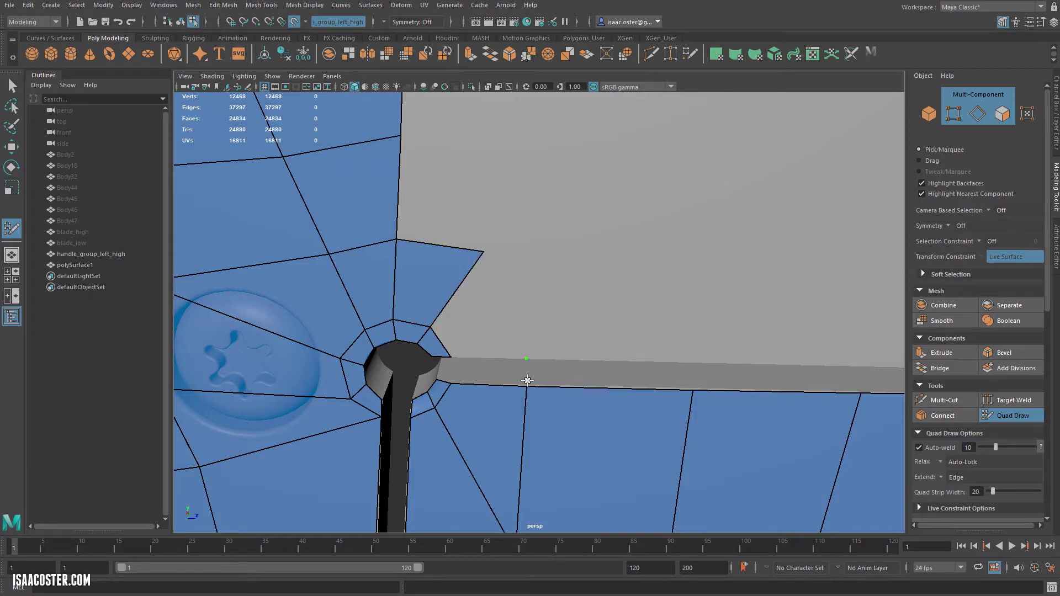
{"action": "left_click", "coordinate": [473, 325], "text": "shift"}
{"action": "left_click_drag", "start_coordinate": [475, 325], "coordinate": [546, 329], "text": "alt"}
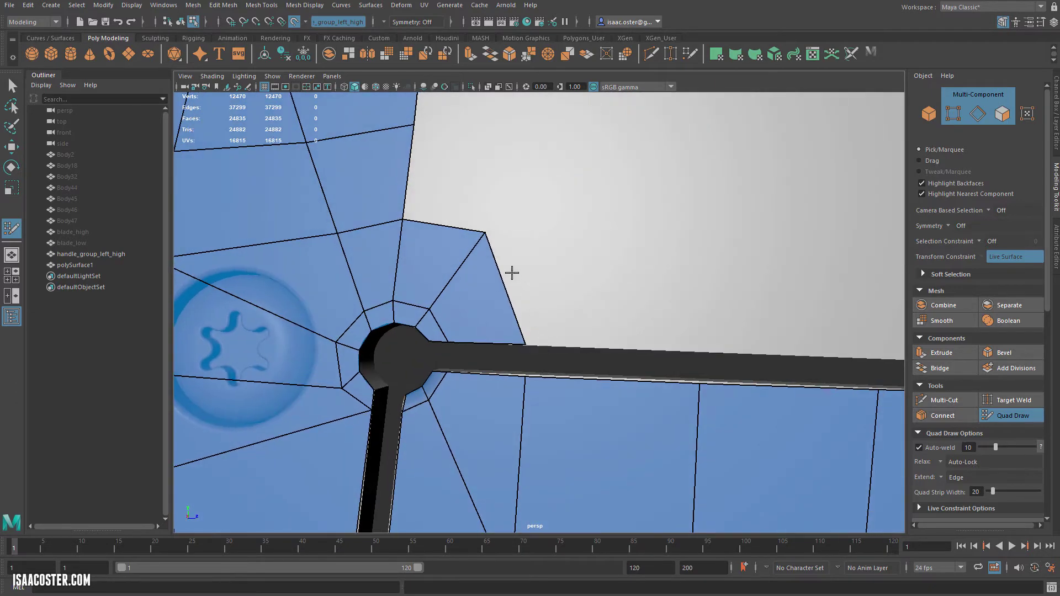
{"action": "left_click_drag", "start_coordinate": [480, 234], "coordinate": [495, 247]}
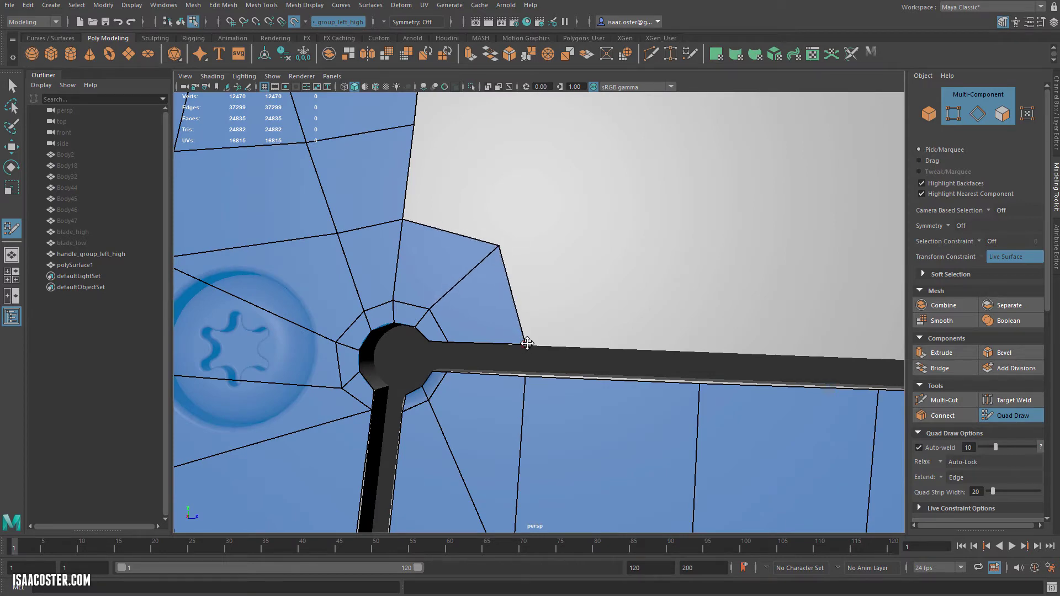
Reposition the interior vertices of the cross edge row above the left screw to even out the surrounding quads
{"action": "right_click_drag", "start_coordinate": [562, 261], "coordinate": [451, 277], "text": "alt"}
{"action": "middle_click_drag", "start_coordinate": [451, 277], "coordinate": [429, 326], "text": "alt"}
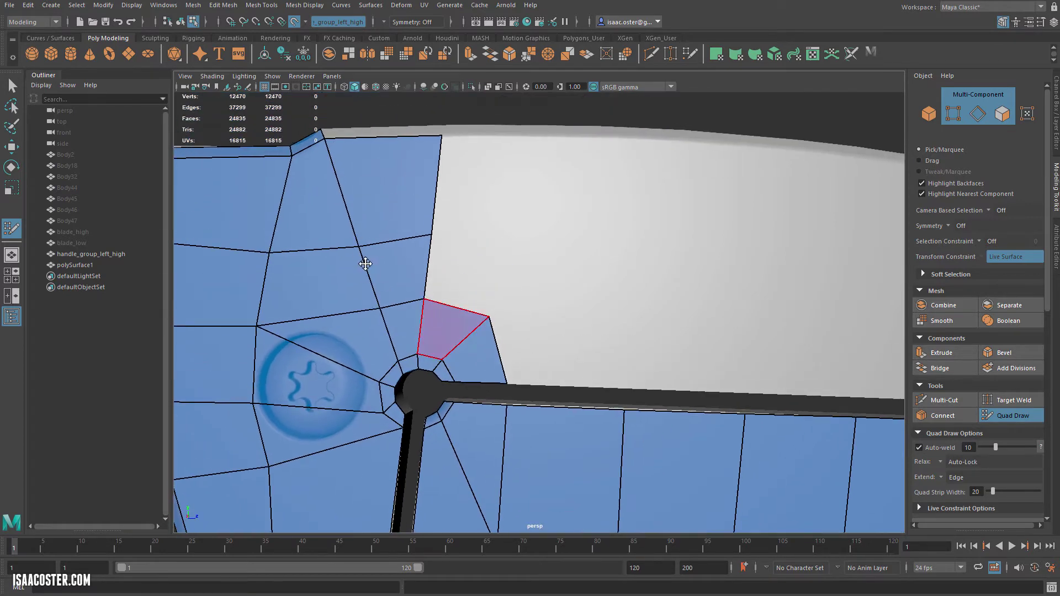
{"action": "left_click_drag", "start_coordinate": [360, 246], "coordinate": [349, 216]}
{"action": "left_click_drag", "start_coordinate": [269, 258], "coordinate": [274, 225]}
{"action": "middle_click_drag", "start_coordinate": [327, 245], "coordinate": [548, 263], "text": "alt"}
{"action": "mouse_move", "coordinate": [549, 264]}
{"action": "left_mouse_down", "text": "alt"}
{"action": "mouse_move", "coordinate": [620, 253]}
{"action": "mouse_move", "coordinate": [634, 231]}
{"action": "left_mouse_up", "text": "alt"}
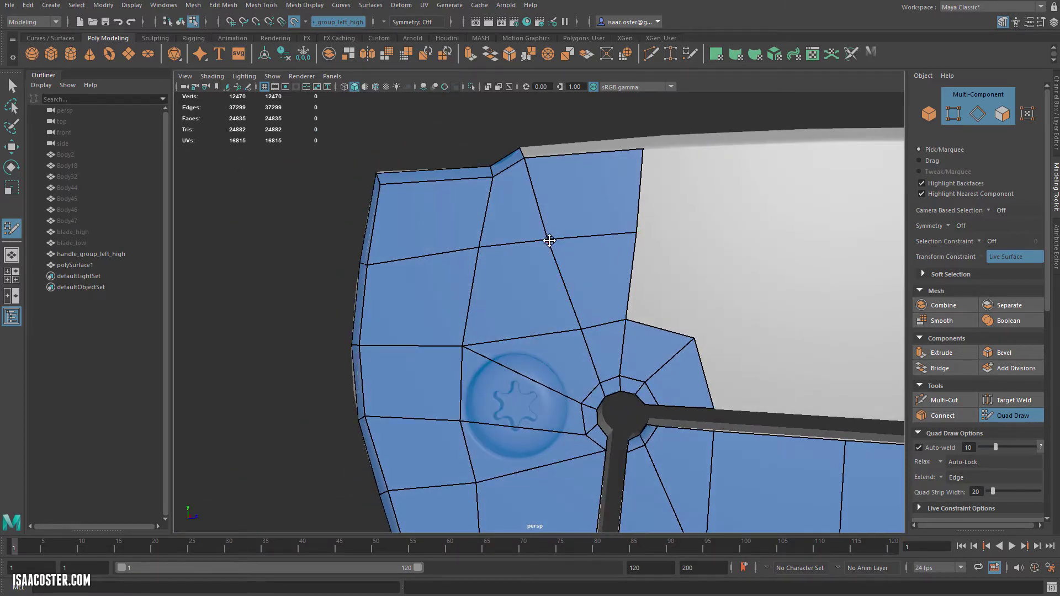
{"action": "left_click_drag", "start_coordinate": [549, 237], "coordinate": [554, 241]}
{"action": "left_click_drag", "start_coordinate": [475, 247], "coordinate": [470, 255]}
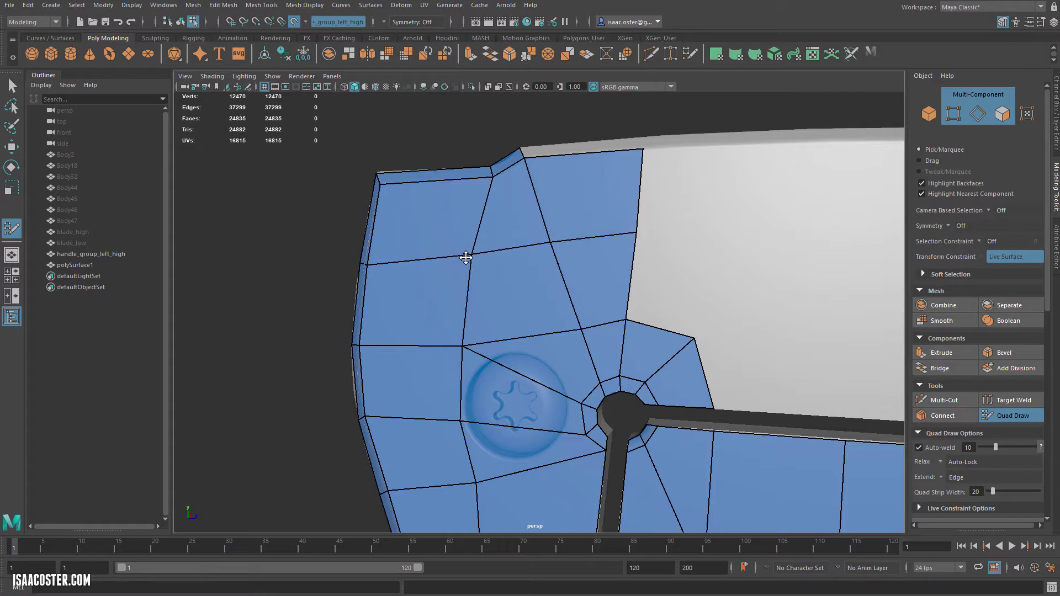
{"action": "left_click_drag", "start_coordinate": [547, 242], "coordinate": [552, 247]}
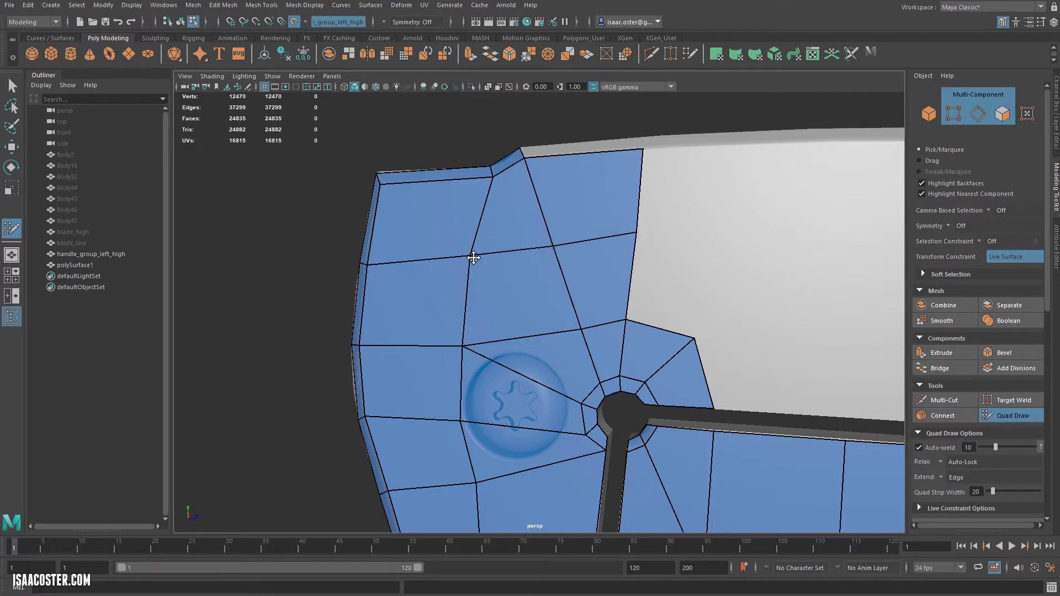
{"action": "left_click_drag", "start_coordinate": [470, 255], "coordinate": [472, 257]}
{"action": "left_click_drag", "start_coordinate": [637, 233], "coordinate": [625, 312]}
{"action": "left_click_drag", "start_coordinate": [546, 251], "coordinate": [579, 316]}
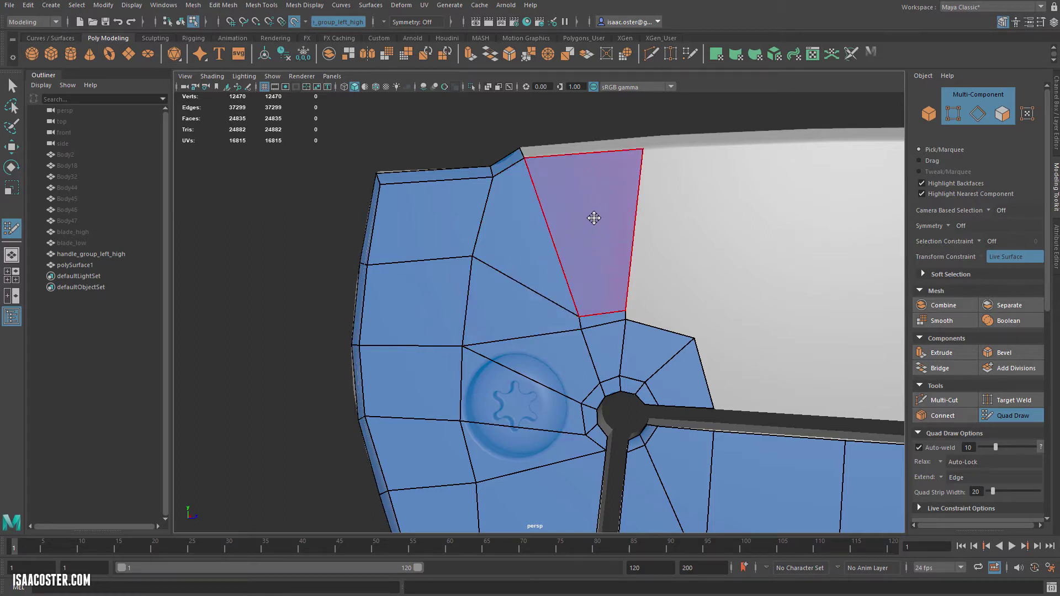
{"action": "left_click_drag", "start_coordinate": [580, 312], "coordinate": [558, 250]}
{"action": "left_click_drag", "start_coordinate": [625, 309], "coordinate": [633, 240]}
Fine-tune the two inner vertices of the cross edge midway between the screw area and the handle's upper edge
{"action": "left_click_drag", "start_coordinate": [558, 253], "coordinate": [556, 247]}
{"action": "left_click_drag", "start_coordinate": [477, 257], "coordinate": [475, 256]}
{"action": "scroll", "coordinate": [472, 272], "scroll_direction": "down", "scroll_amount": 3}
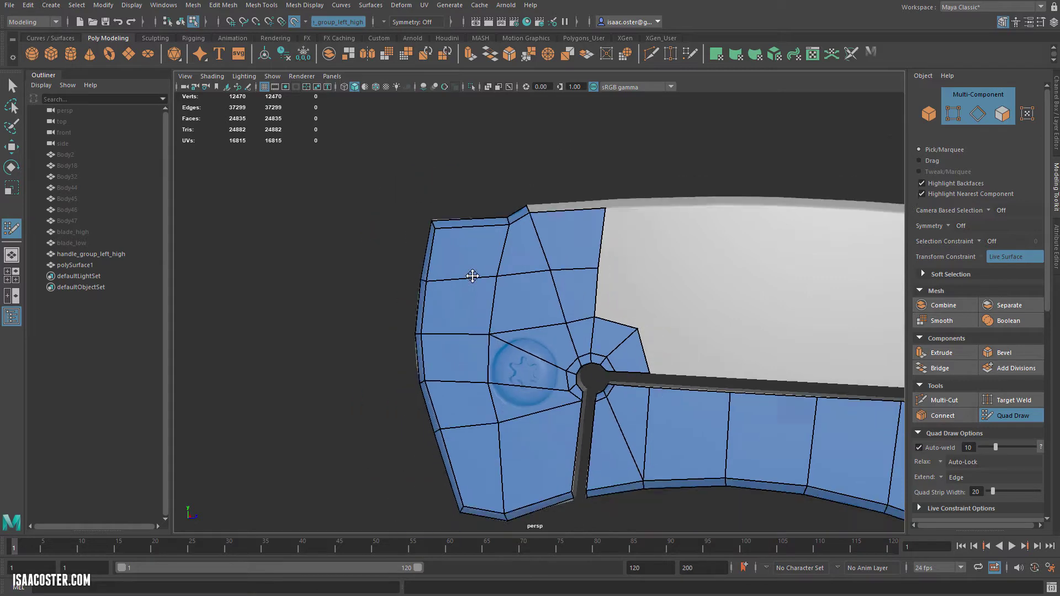
Place Quad Draw points along the arched outer rim of the recessed channel, starting at the slot's upper edge
{"action": "middle_click_drag", "start_coordinate": [472, 276], "coordinate": [366, 232], "text": "alt"}
{"action": "left_click_drag", "start_coordinate": [366, 232], "coordinate": [428, 260], "text": "alt"}
{"action": "scroll", "coordinate": [468, 248], "scroll_direction": "up", "scroll_amount": 2}
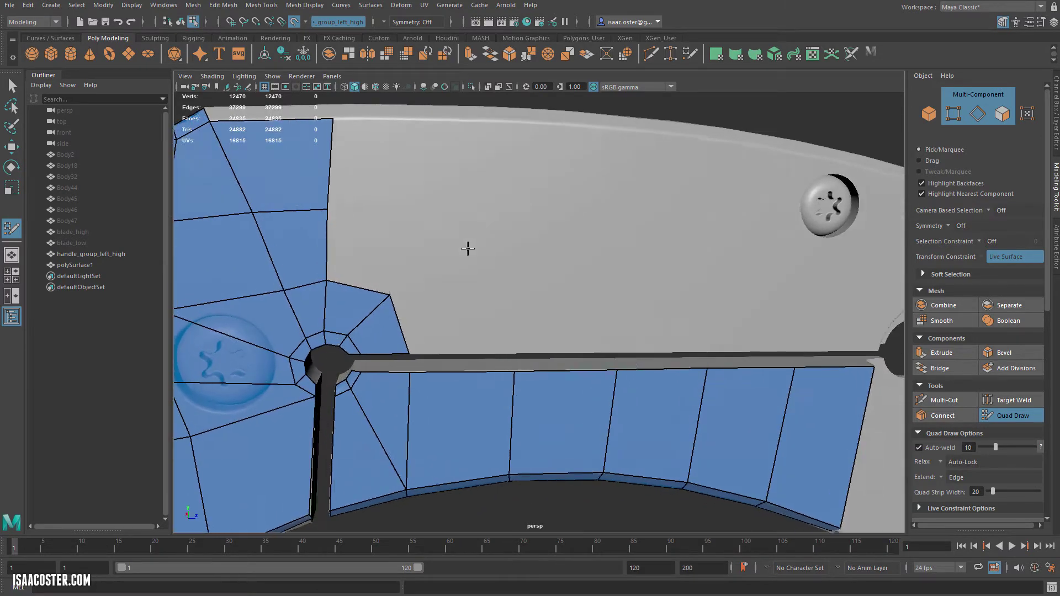
{"action": "middle_click_drag", "start_coordinate": [417, 187], "coordinate": [603, 232], "text": "alt"}
{"action": "middle_click_drag", "start_coordinate": [698, 263], "coordinate": [393, 217], "text": "alt"}
{"action": "left_click_drag", "start_coordinate": [780, 290], "coordinate": [734, 267], "text": "alt"}
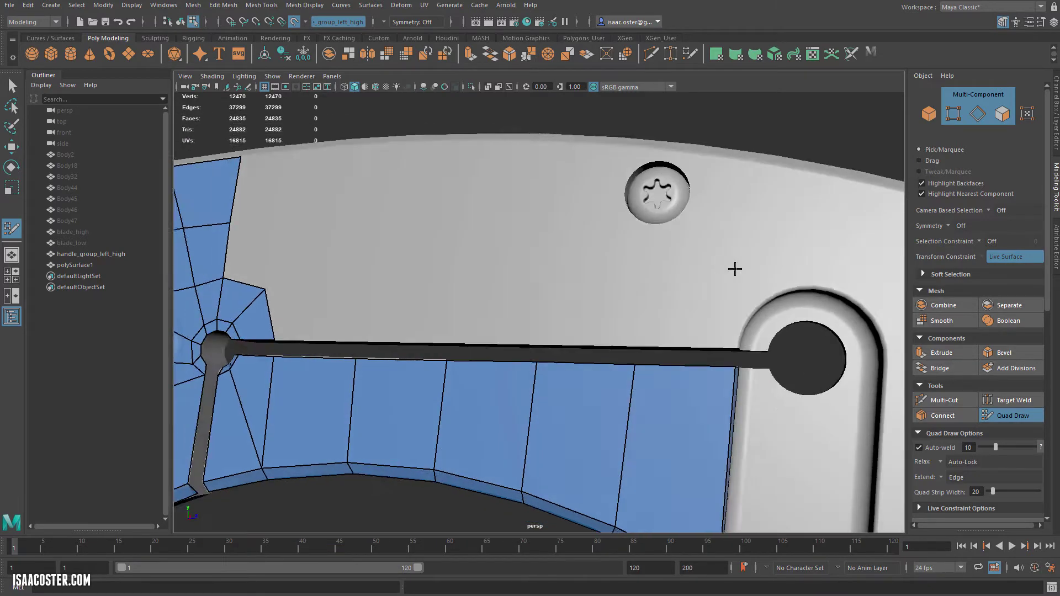
{"action": "middle_click_drag", "start_coordinate": [733, 267], "coordinate": [538, 237], "text": "alt"}
{"action": "left_click_drag", "start_coordinate": [537, 237], "coordinate": [540, 259], "text": "alt"}
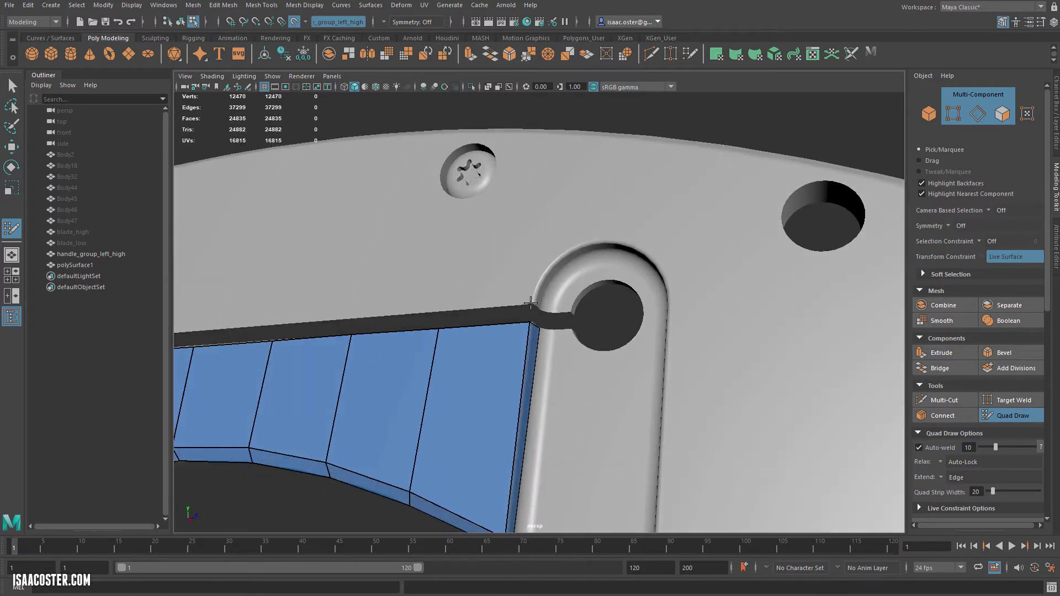
{"action": "middle_click_drag", "start_coordinate": [507, 252], "coordinate": [656, 243], "text": "alt"}
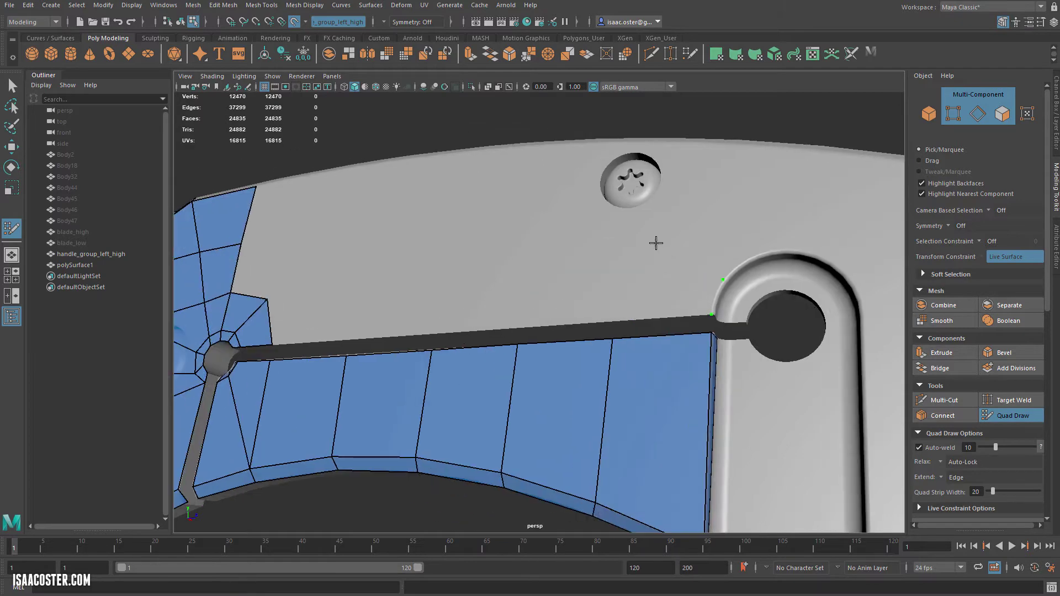
{"action": "left_click_drag", "start_coordinate": [533, 199], "coordinate": [524, 188], "text": "alt"}
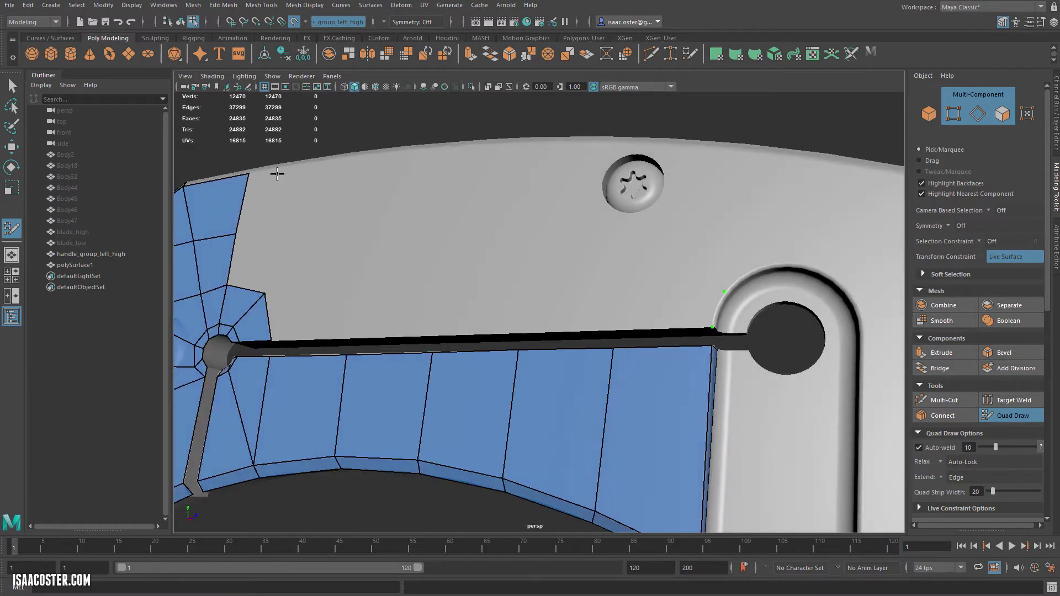
{"action": "middle_click_drag", "start_coordinate": [414, 236], "coordinate": [551, 249], "text": "alt"}
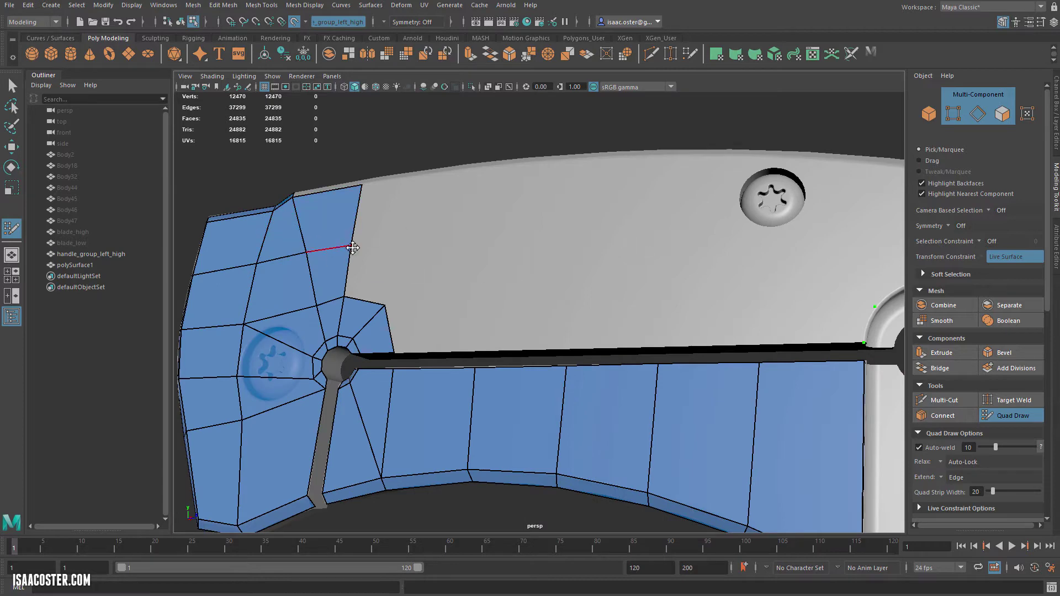
{"action": "middle_click_drag", "start_coordinate": [757, 249], "coordinate": [755, 248], "text": "alt"}
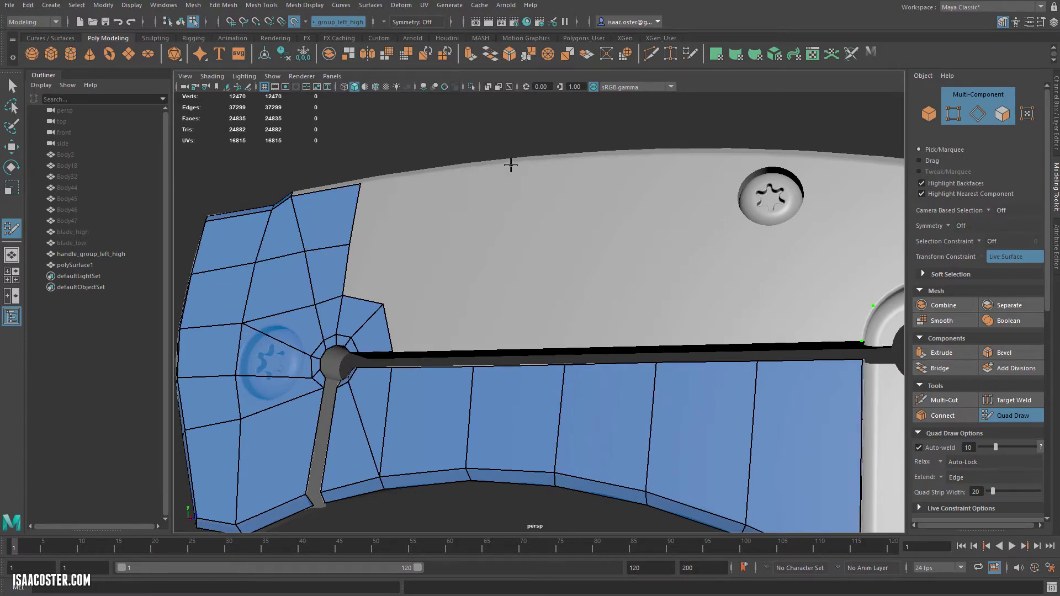
{"action": "mouse_move", "coordinate": [852, 421]}
{"action": "middle_mouse_down", "text": "alt"}
{"action": "mouse_move", "coordinate": [525, 355]}
{"action": "mouse_move", "coordinate": [571, 346]}
{"action": "middle_mouse_up", "text": "alt"}
{"action": "scroll", "coordinate": [606, 230], "scroll_direction": "up", "scroll_amount": 4}
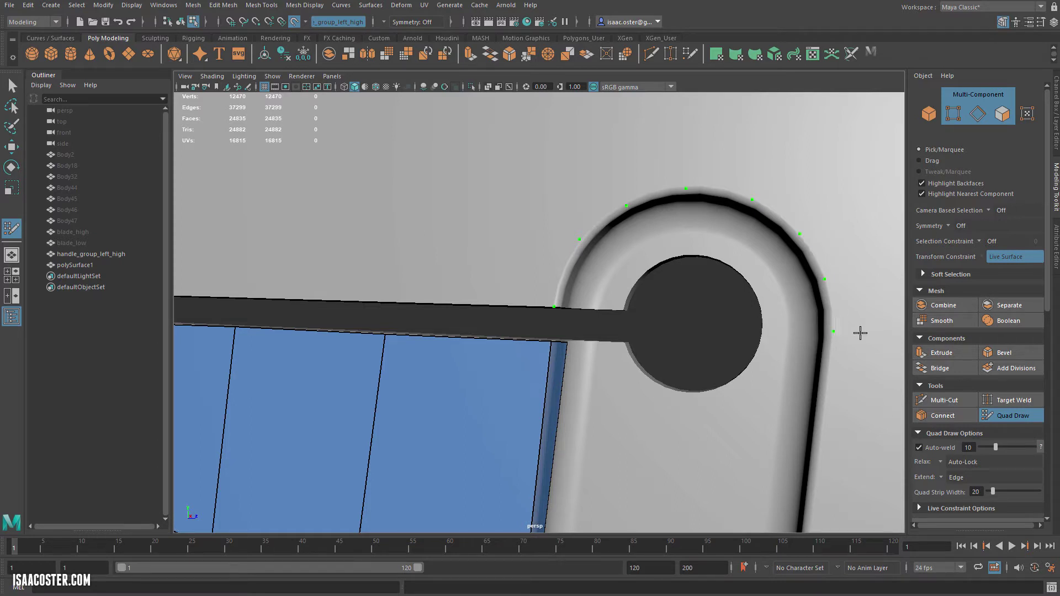
Try to bridge the arched channel rim and the neighbouring round hole with two adjacent quads
{"action": "left_click_drag", "start_coordinate": [860, 333], "coordinate": [799, 332], "text": "alt"}
{"action": "middle_click_drag", "start_coordinate": [776, 328], "coordinate": [677, 327], "text": "alt"}
{"action": "right_click_drag", "start_coordinate": [677, 326], "coordinate": [608, 326], "text": "alt"}
{"action": "left_click_drag", "start_coordinate": [608, 327], "coordinate": [698, 294], "text": "alt"}
{"action": "scroll", "coordinate": [601, 334], "scroll_direction": "down", "scroll_amount": 5}
{"action": "scroll", "coordinate": [672, 317], "scroll_direction": "up", "scroll_amount": 4}
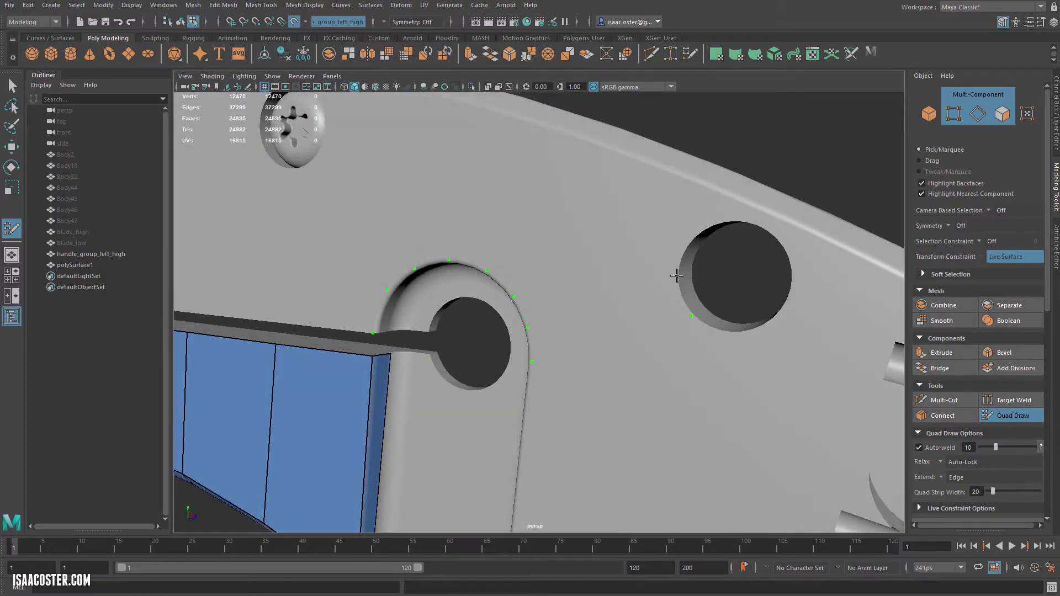
{"action": "left_click", "coordinate": [617, 318], "text": "shift"}
{"action": "left_click", "coordinate": [690, 238]}
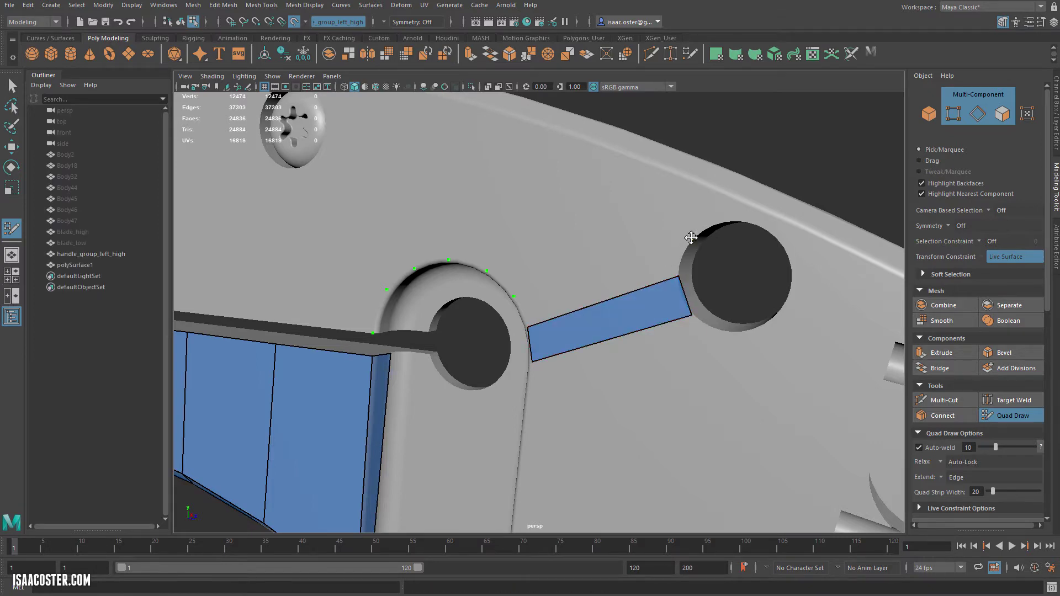
{"action": "left_click", "coordinate": [603, 286], "text": "shift"}
{"action": "left_click_drag", "start_coordinate": [665, 317], "coordinate": [681, 317], "text": "alt"}
{"action": "scroll", "coordinate": [776, 259], "scroll_direction": "up", "scroll_amount": 2}
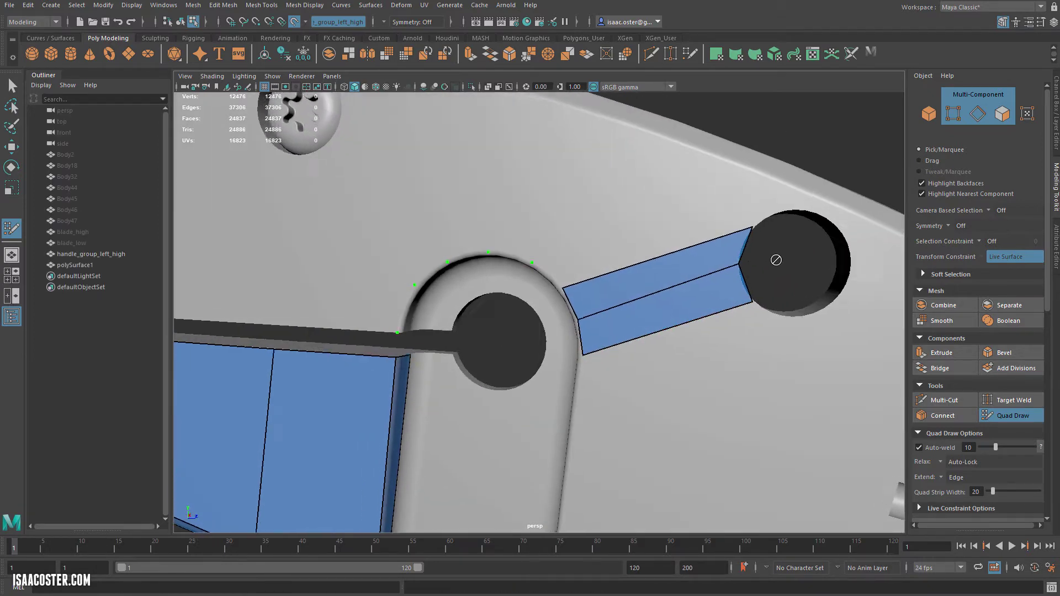
Try to fit the end vertices of the two bridging quads to the round hole's rim
{"action": "middle_click_drag", "start_coordinate": [776, 260], "coordinate": [666, 328], "text": "alt"}
{"action": "left_click_drag", "start_coordinate": [666, 328], "coordinate": [675, 329], "text": "alt"}
{"action": "left_click_drag", "start_coordinate": [617, 308], "coordinate": [611, 314]}
{"action": "left_click_drag", "start_coordinate": [600, 352], "coordinate": [600, 360]}
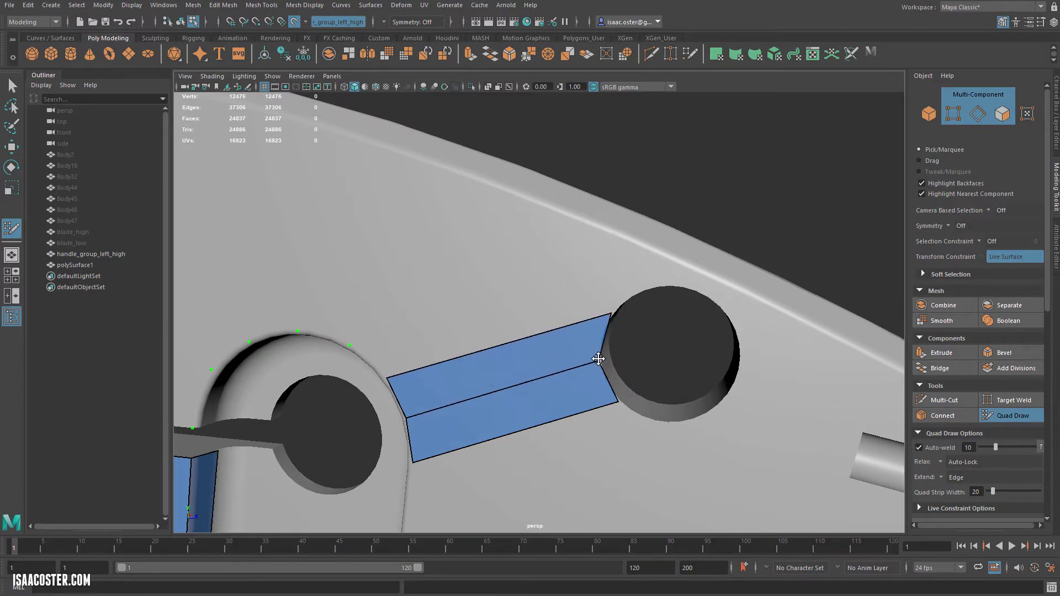
{"action": "left_click_drag", "start_coordinate": [616, 399], "coordinate": [618, 403]}
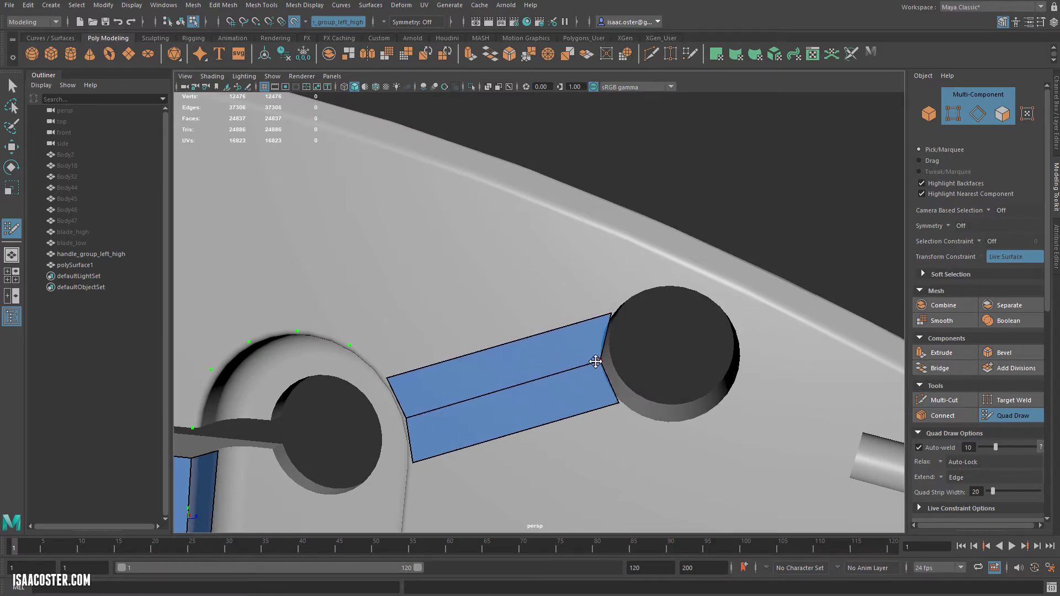
Undo the vertex adjustments and the bridging quads between the arched rim and the round hole
{"action": "left_click_drag", "start_coordinate": [644, 298], "coordinate": [614, 320], "text": "alt"}
{"action": "key", "text": "ctrl+z"}
{"action": "key", "text": "ctrl+z"}
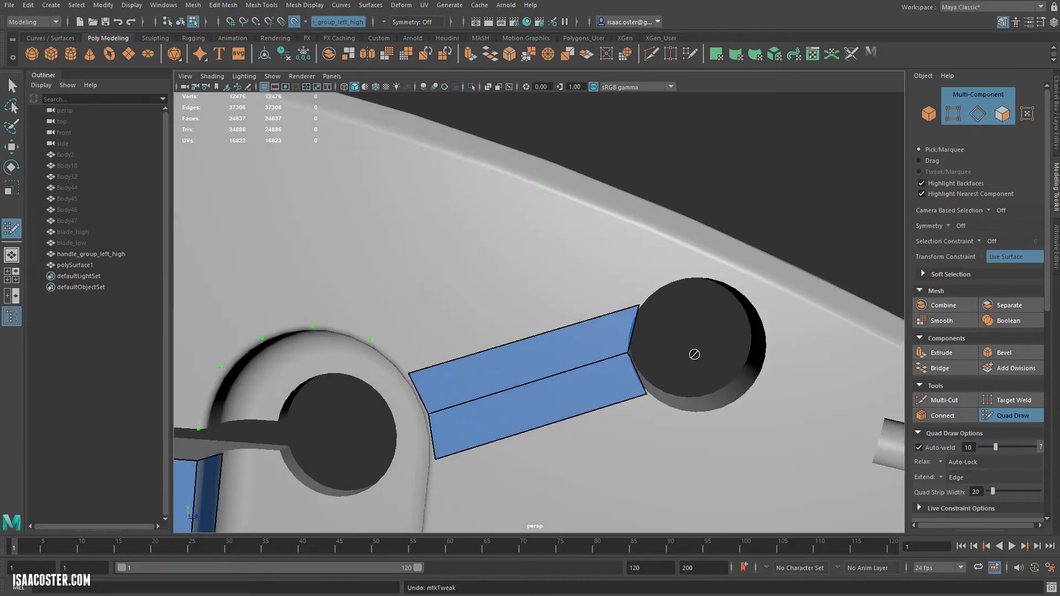
{"action": "key", "text": "ctrl+z"}
{"action": "key", "text": "ctrl+z"}
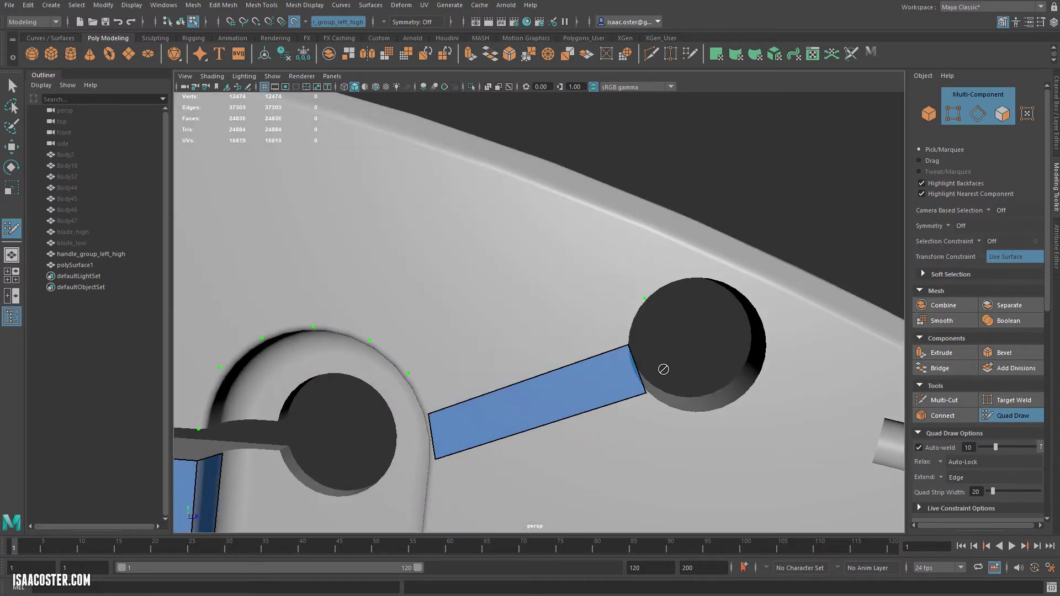
Place Quad Draw points around the round hole and fill four ring quads from its lower edge up its right side
{"action": "left_click_drag", "start_coordinate": [646, 368], "coordinate": [585, 372], "text": "alt"}
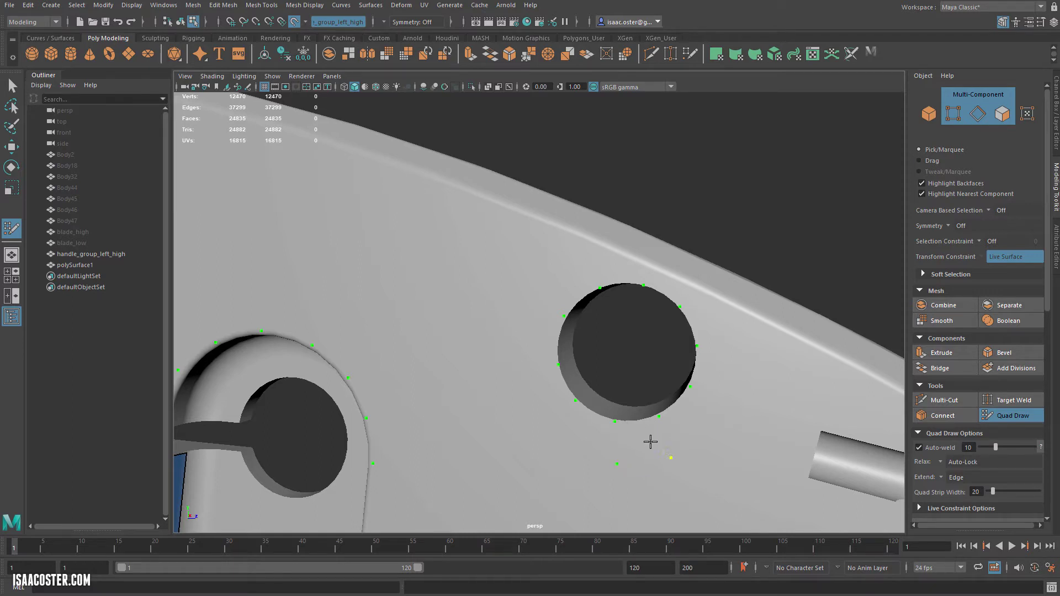
{"action": "left_click", "coordinate": [646, 439], "text": "shift"}
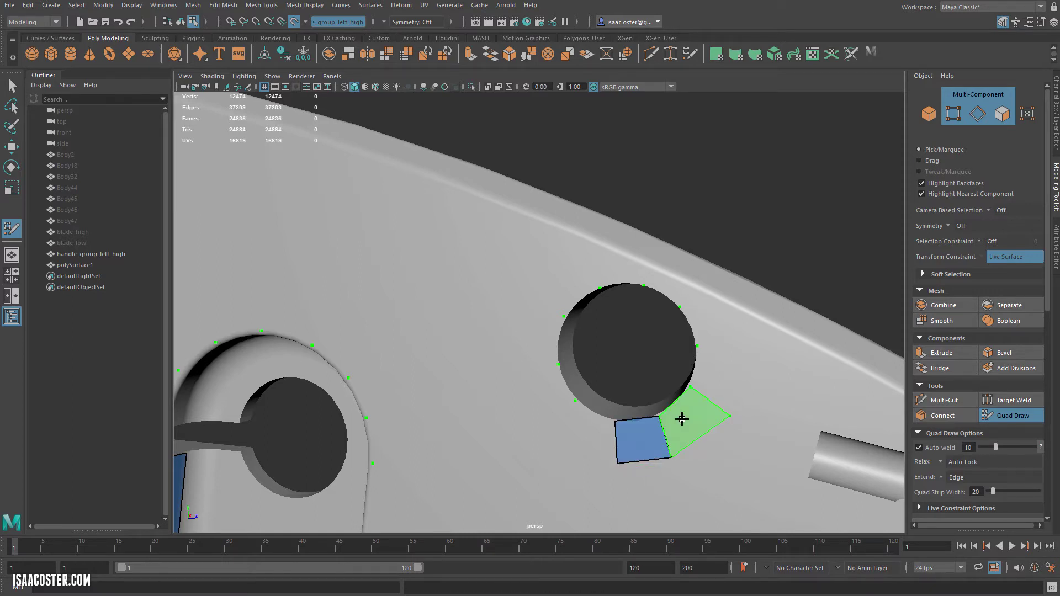
{"action": "left_click", "coordinate": [685, 414], "text": "shift"}
{"action": "left_click", "coordinate": [719, 375], "text": "shift"}
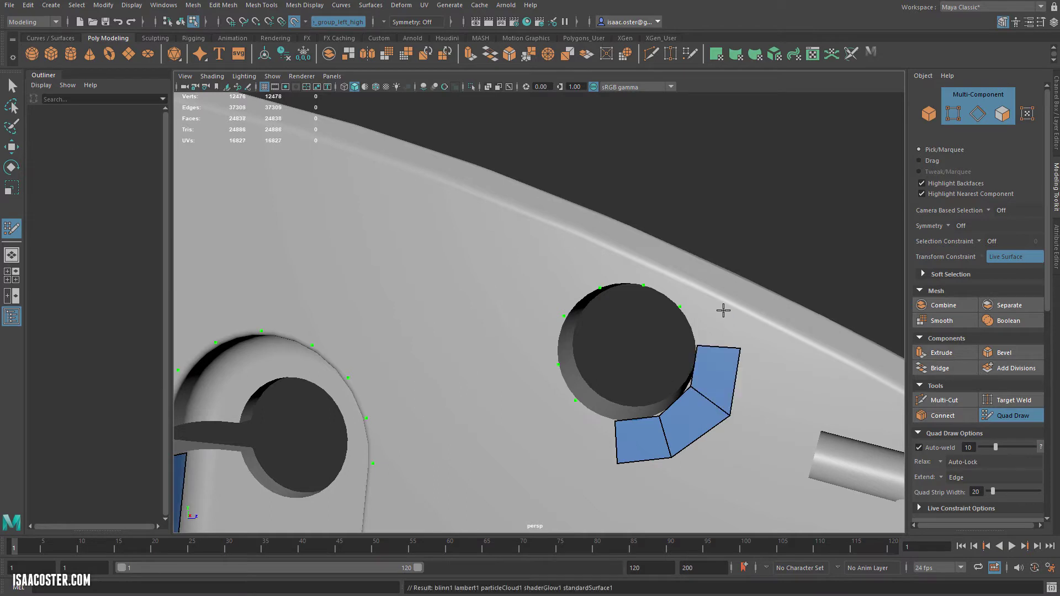
{"action": "left_click", "coordinate": [694, 290]}
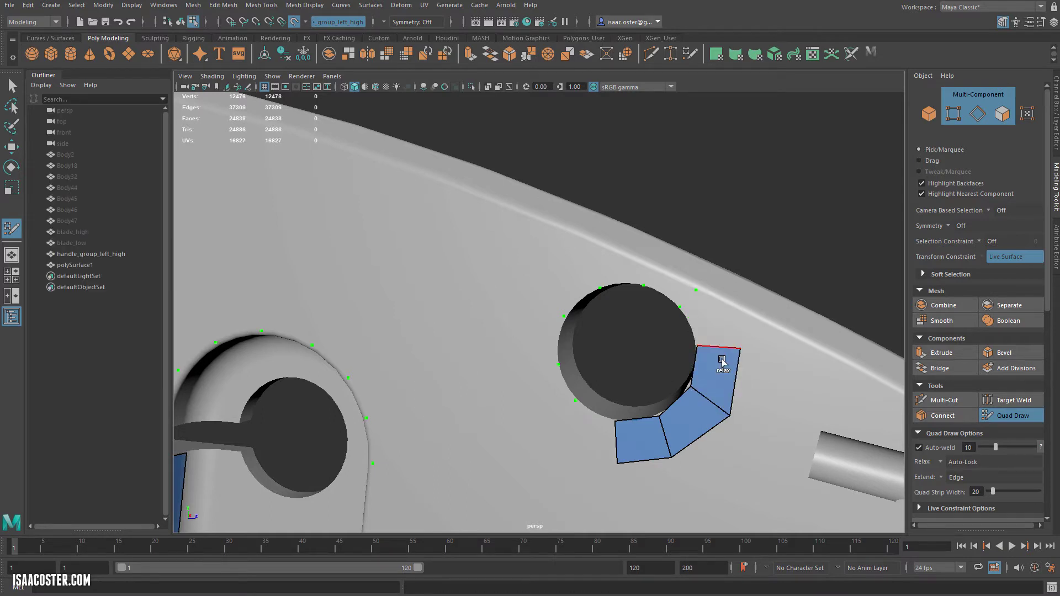
{"action": "left_click", "coordinate": [707, 324], "text": "shift"}
Continue the ring over the top of the round hole with two more quads beside the handle's bevelled edge
{"action": "middle_click_drag", "start_coordinate": [709, 327], "coordinate": [741, 381], "text": "alt"}
{"action": "scroll", "coordinate": [742, 382], "scroll_direction": "up", "scroll_amount": 2}
{"action": "scroll", "coordinate": [742, 381], "scroll_direction": "down", "scroll_amount": 1}
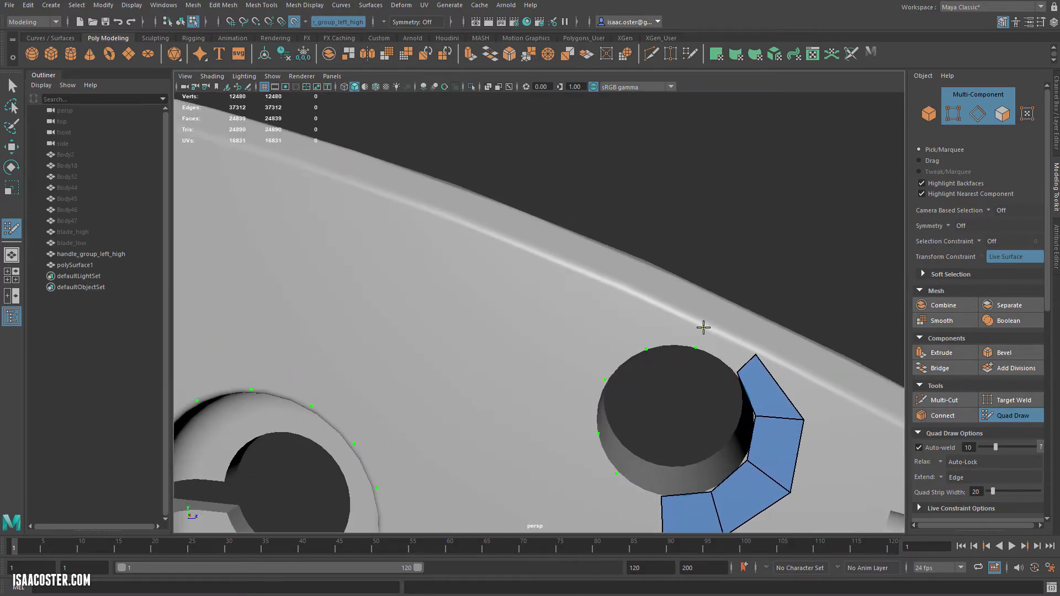
{"action": "left_click", "coordinate": [703, 327]}
{"action": "left_click", "coordinate": [715, 347], "text": "shift"}
{"action": "left_click", "coordinate": [656, 309]}
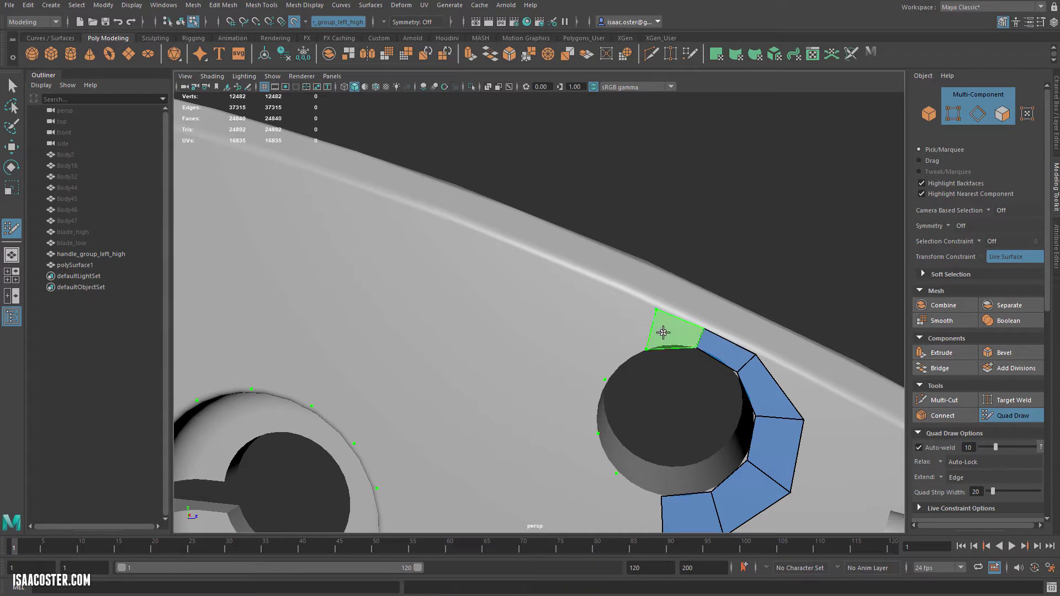
{"action": "left_click", "coordinate": [665, 331], "text": "shift"}
Add two ring quads on the hole's upper-left side and reshape their outer vertices to follow the hole's curve
{"action": "left_click", "coordinate": [605, 289]}
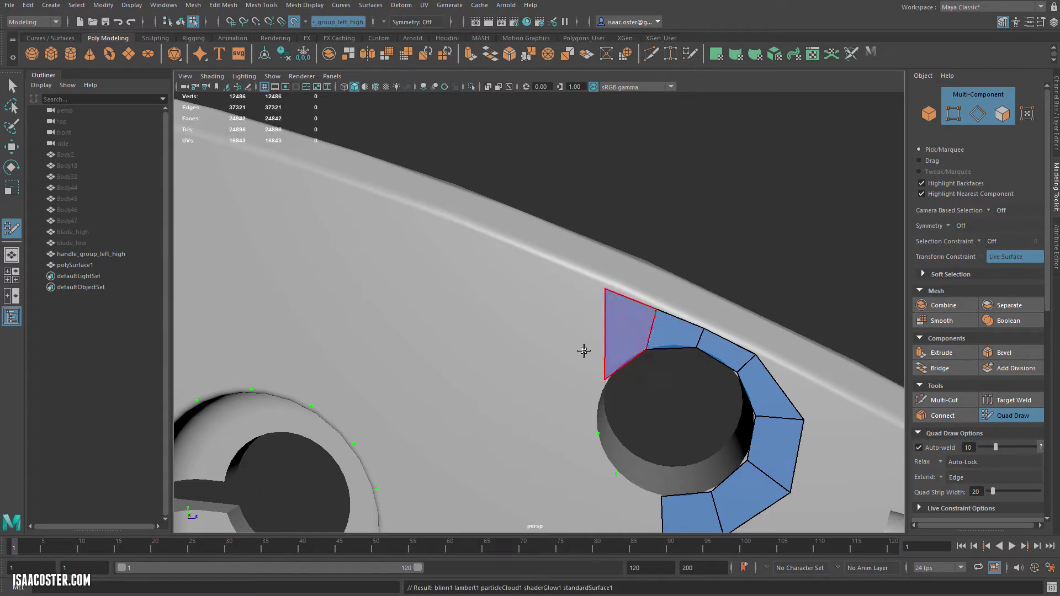
{"action": "left_click", "coordinate": [585, 349], "text": "shift"}
{"action": "left_click", "coordinate": [520, 425]}
{"action": "left_click", "coordinate": [560, 382], "text": "shift"}
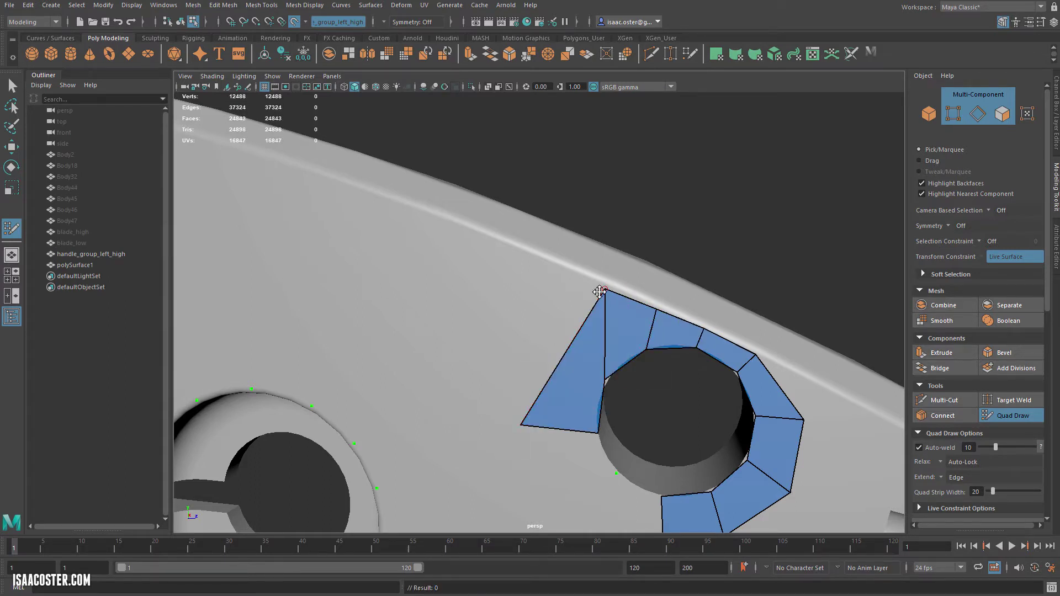
{"action": "left_click_drag", "start_coordinate": [605, 290], "coordinate": [563, 348]}
{"action": "mouse_move", "coordinate": [655, 310]}
{"action": "left_mouse_down"}
{"action": "mouse_move", "coordinate": [639, 313]}
{"action": "mouse_move", "coordinate": [646, 301]}
{"action": "left_mouse_up"}
{"action": "left_click_drag", "start_coordinate": [620, 371], "coordinate": [563, 397], "text": "alt"}
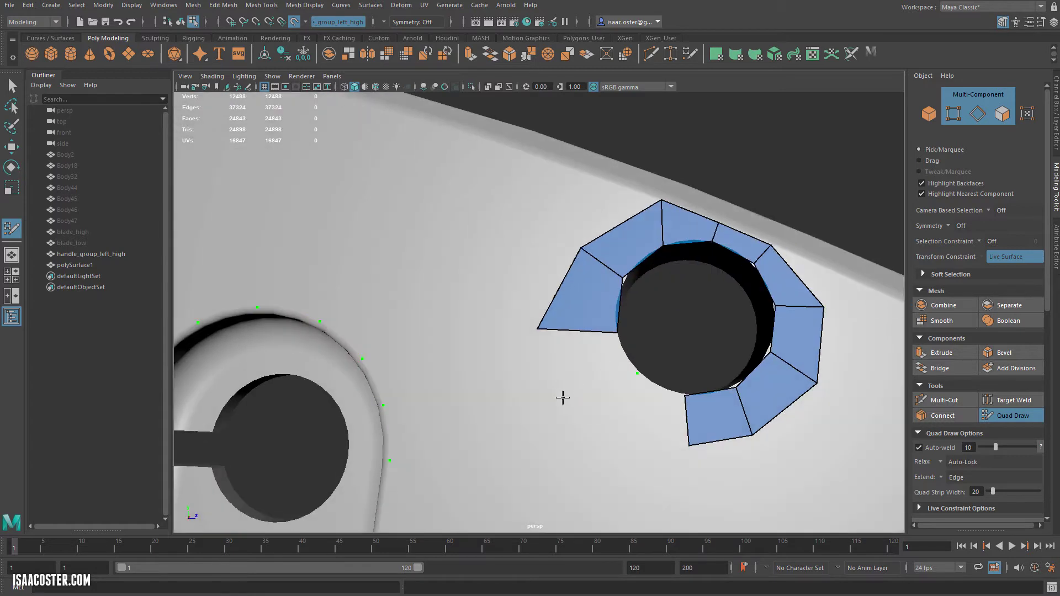
Close the ring around the hole with two quads at its lower left and pull the bottom outer vertex outward
{"action": "left_click", "coordinate": [560, 422]}
{"action": "left_click", "coordinate": [580, 372], "text": "shift"}
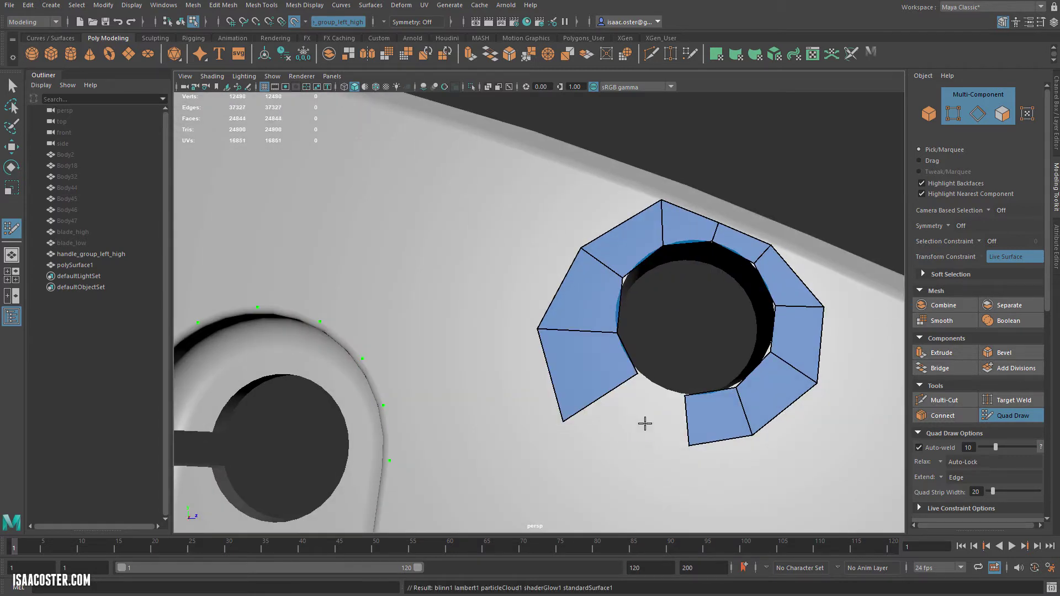
{"action": "left_click", "coordinate": [671, 439], "text": "shift"}
{"action": "left_click_drag", "start_coordinate": [688, 446], "coordinate": [679, 461]}
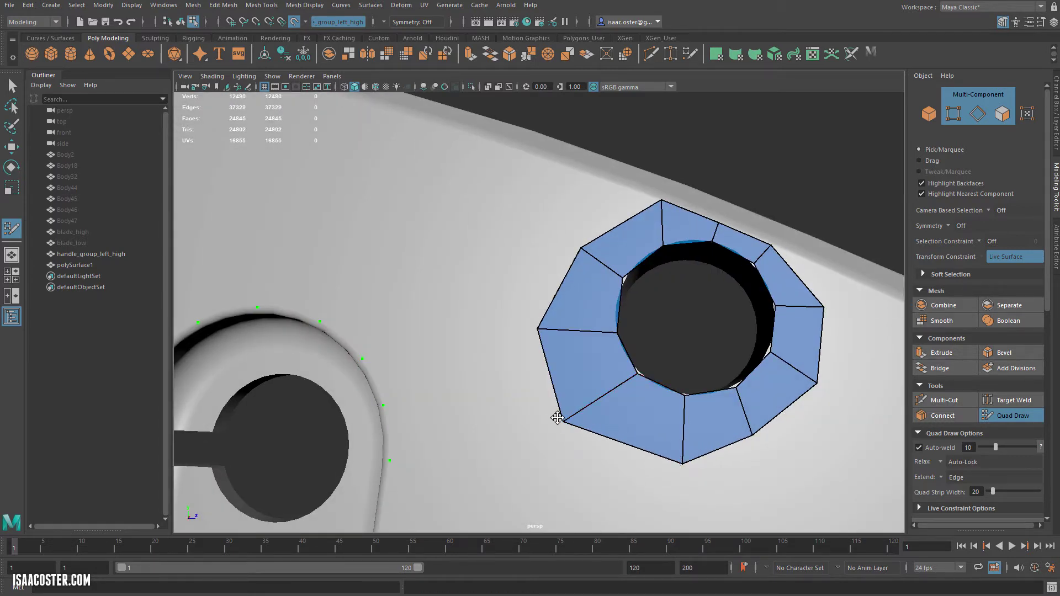
Even out the ring's outer vertices along the lower-left and bottom of the round hole
{"action": "left_click_drag", "start_coordinate": [557, 418], "coordinate": [573, 415]}
{"action": "left_click_drag", "start_coordinate": [544, 328], "coordinate": [555, 339]}
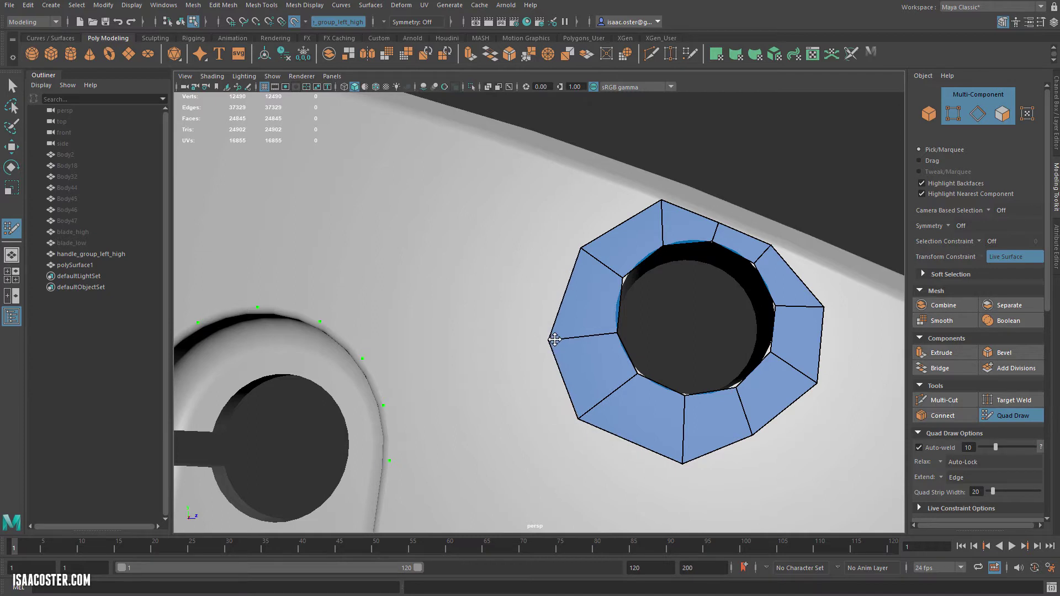
{"action": "left_click_drag", "start_coordinate": [577, 419], "coordinate": [593, 424]}
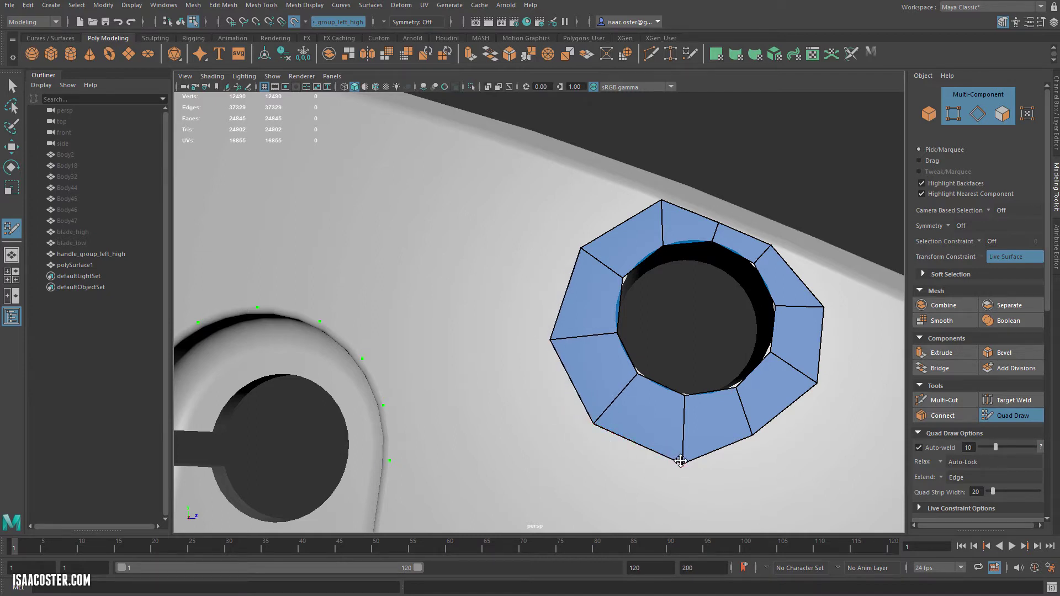
{"action": "left_click_drag", "start_coordinate": [681, 461], "coordinate": [682, 454]}
{"action": "left_click_drag", "start_coordinate": [753, 437], "coordinate": [767, 445]}
Pull the ring's upper-right outer vertex to the bevelled edge and move the lower-right outer vertex outward
{"action": "left_click_drag", "start_coordinate": [823, 401], "coordinate": [798, 409], "text": "alt"}
{"action": "left_click_drag", "start_coordinate": [691, 361], "coordinate": [708, 336]}
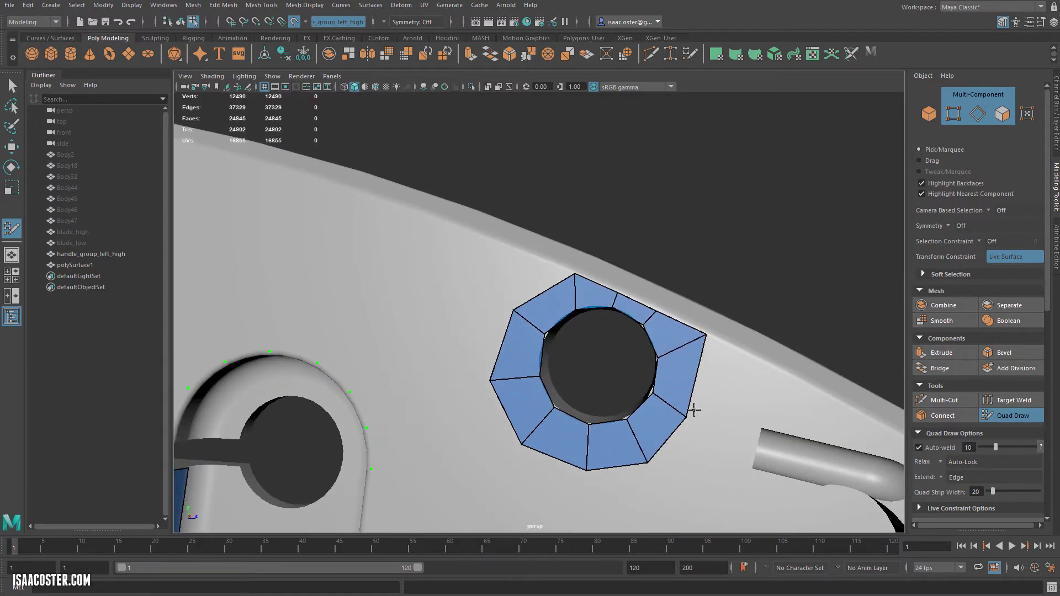
{"action": "left_click_drag", "start_coordinate": [688, 417], "coordinate": [699, 412]}
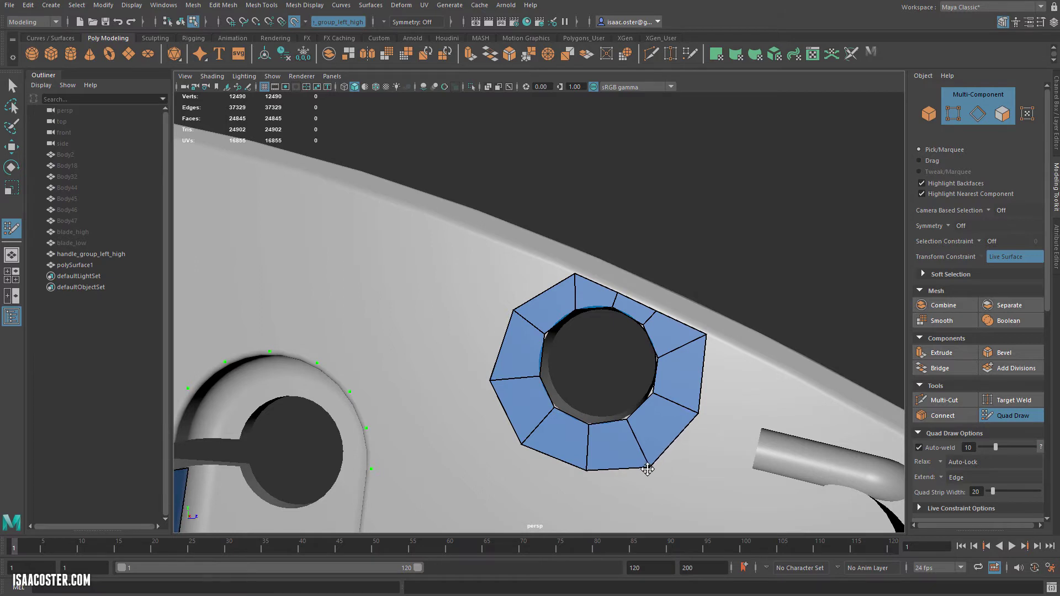
Bridge the right side of the channel's arch to the hole's ring with two quads
{"action": "left_click_drag", "start_coordinate": [539, 425], "coordinate": [591, 425], "text": "alt"}
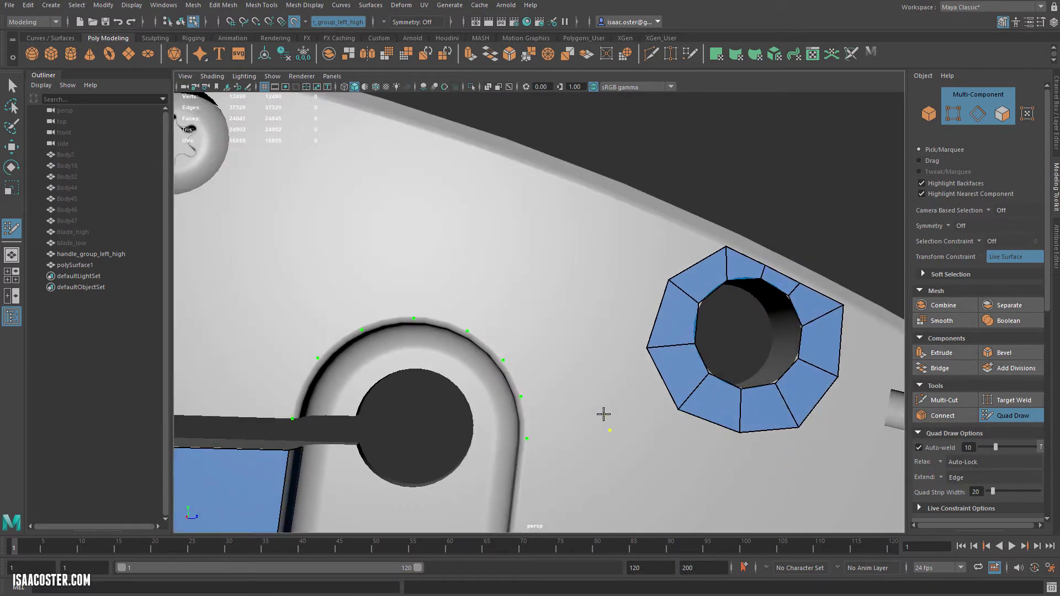
{"action": "left_click", "coordinate": [564, 403], "text": "shift"}
{"action": "left_click", "coordinate": [634, 384], "text": "shift"}
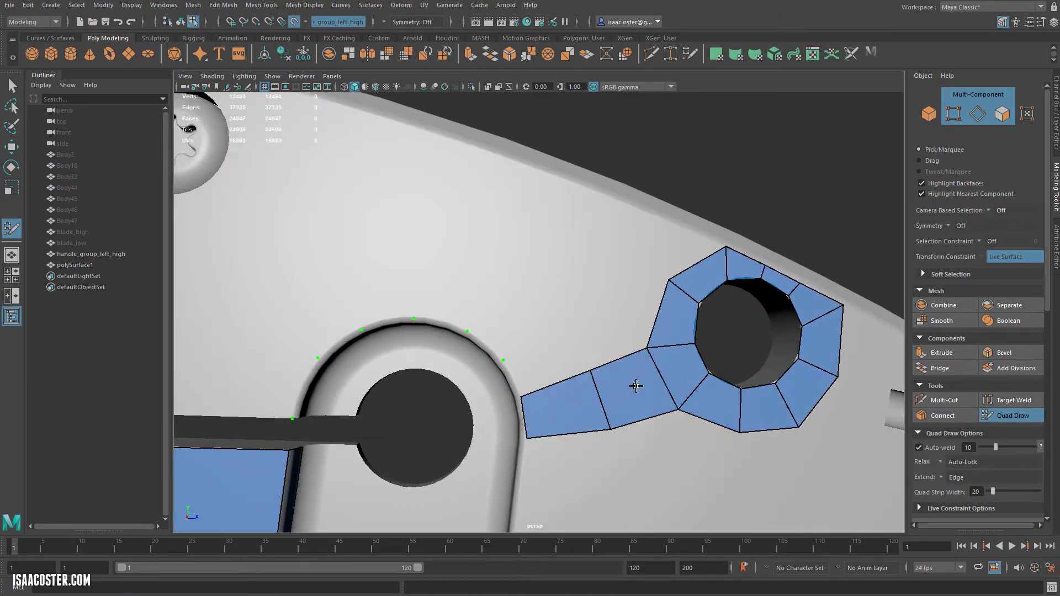
Add three quads around the upper-right of the arch to its top and move one outer vertex outward
{"action": "left_click", "coordinate": [557, 313]}
{"action": "left_click", "coordinate": [540, 362], "text": "shift"}
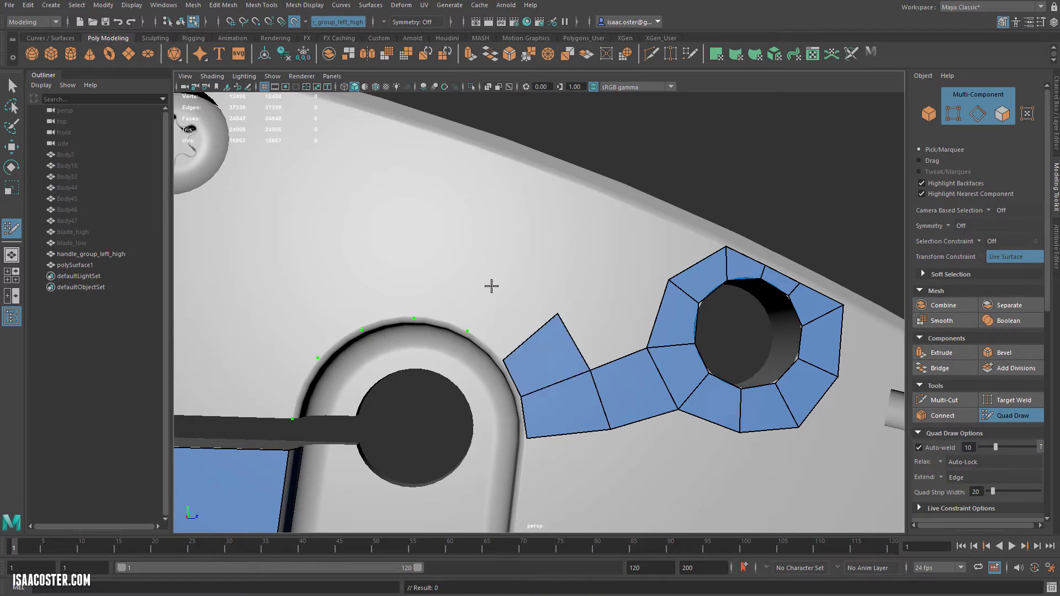
{"action": "left_click", "coordinate": [495, 282]}
{"action": "left_click", "coordinate": [494, 331], "text": "shift"}
{"action": "left_click_drag", "start_coordinate": [494, 284], "coordinate": [501, 271]}
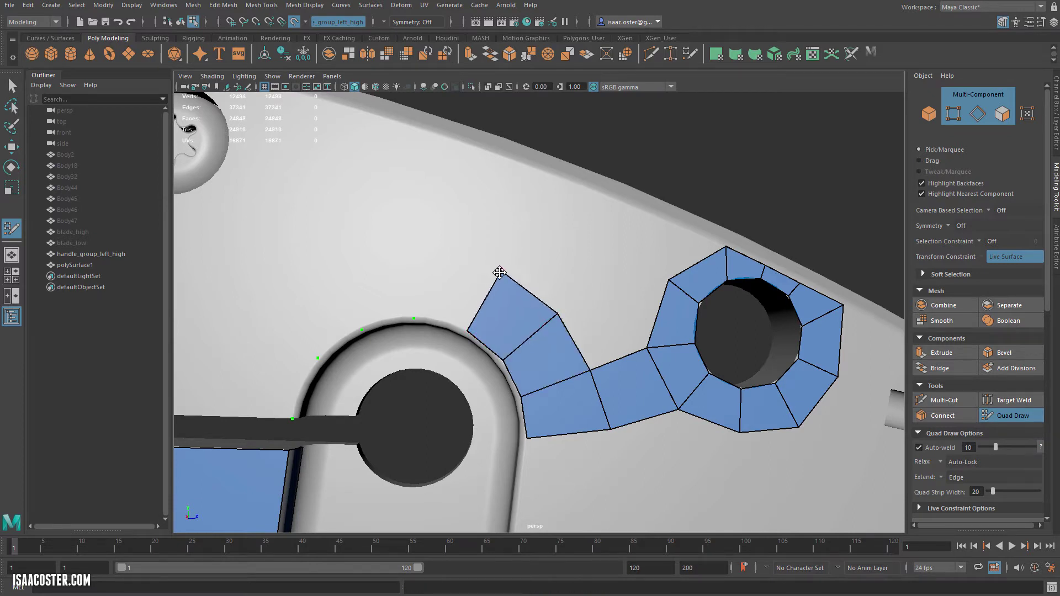
{"action": "left_click", "coordinate": [457, 308], "text": "shift"}
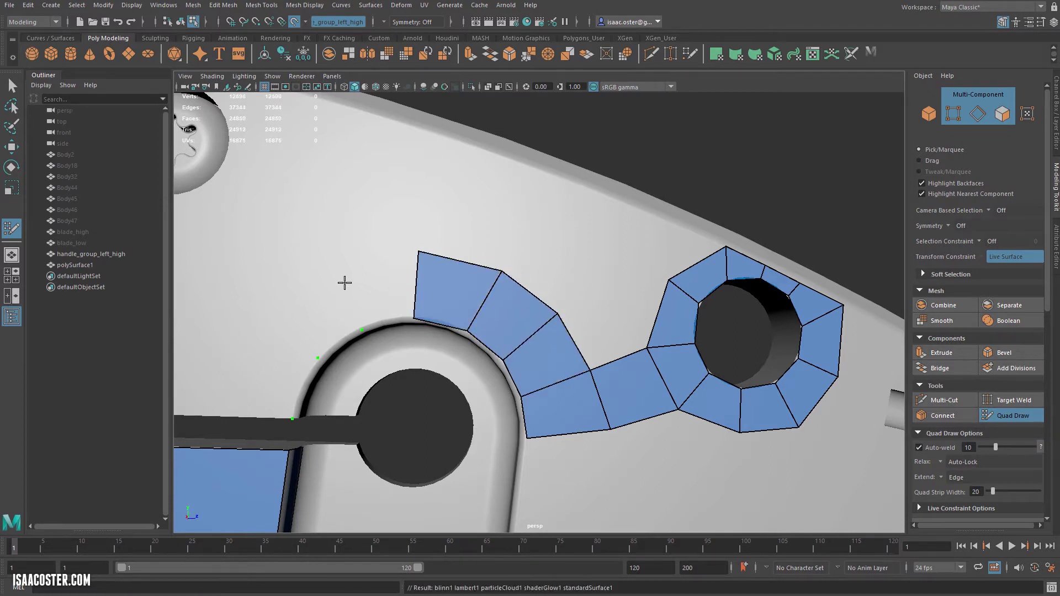
Continue the strip with three quads down the arch's left side to the edge of the long slot
{"action": "left_click", "coordinate": [334, 268]}
{"action": "left_click", "coordinate": [305, 331], "text": "shift"}
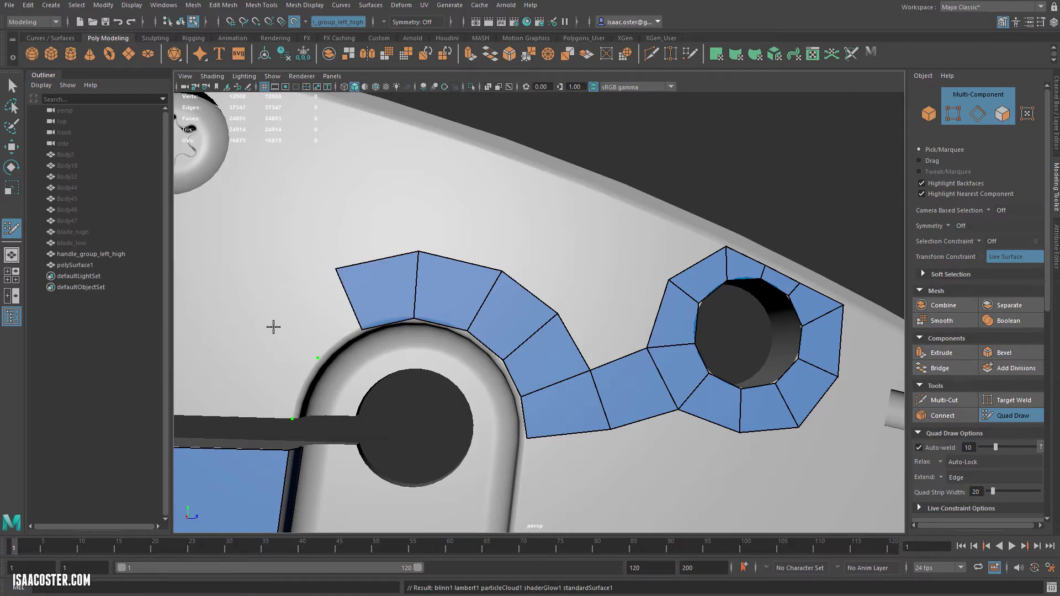
{"action": "left_click", "coordinate": [275, 319]}
{"action": "left_click", "coordinate": [331, 318], "text": "shift"}
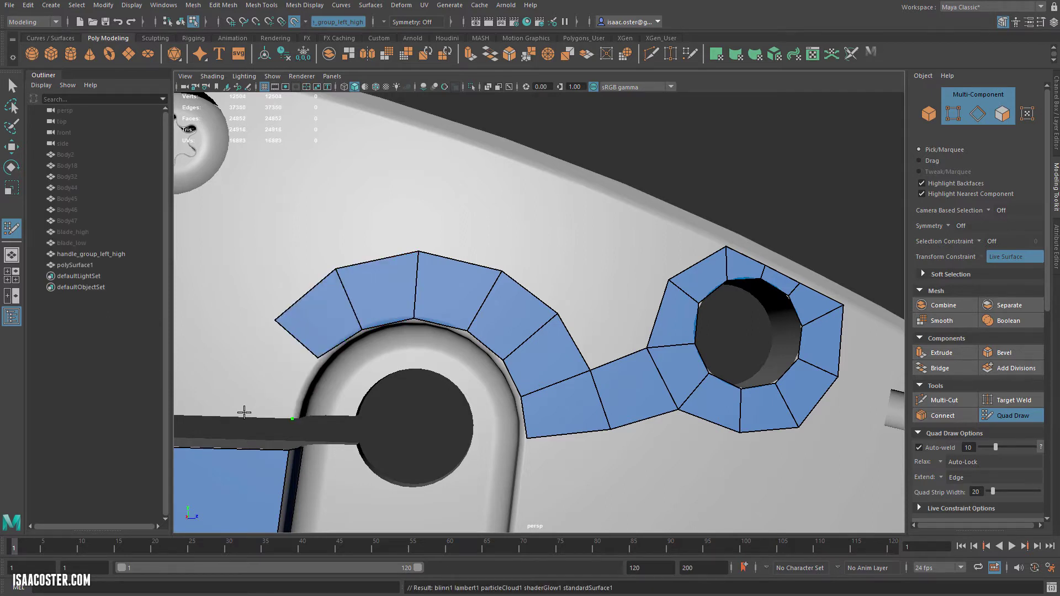
{"action": "left_click", "coordinate": [271, 395], "text": "shift"}
{"action": "left_click_drag", "start_coordinate": [334, 448], "coordinate": [499, 450], "text": "alt"}
{"action": "key", "text": "ctrl+z"}
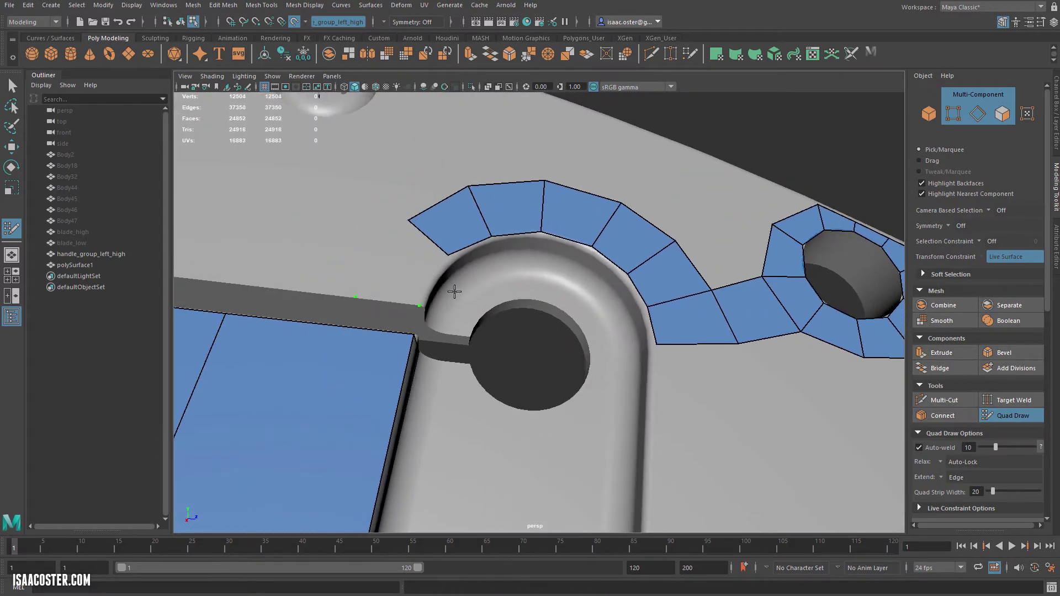
{"action": "left_click", "coordinate": [406, 265], "text": "shift"}
{"action": "left_click_drag", "start_coordinate": [492, 287], "coordinate": [433, 359], "text": "alt"}
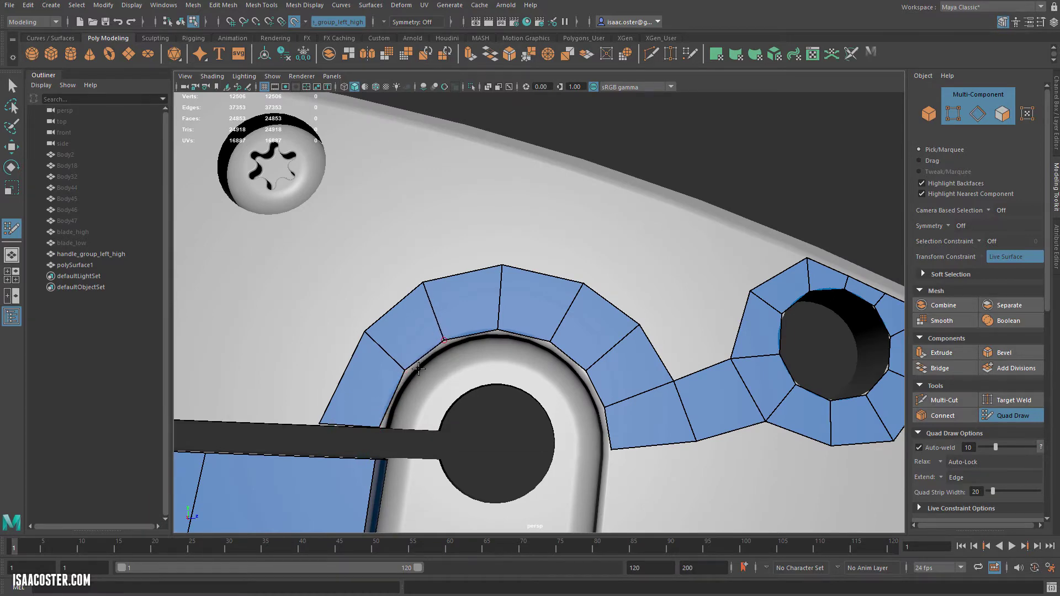
Shift the outer vertices on the upper-left of the arch strip to even out the quads
{"action": "left_click_drag", "start_coordinate": [362, 382], "coordinate": [374, 400], "text": "alt"}
{"action": "left_click_drag", "start_coordinate": [383, 347], "coordinate": [374, 357]}
{"action": "left_click_drag", "start_coordinate": [448, 294], "coordinate": [436, 296]}
Fill the area between the arch strip, the hole's ring and the upper bevelled edge with four quads
{"action": "left_click_drag", "start_coordinate": [509, 272], "coordinate": [504, 258], "text": "alt"}
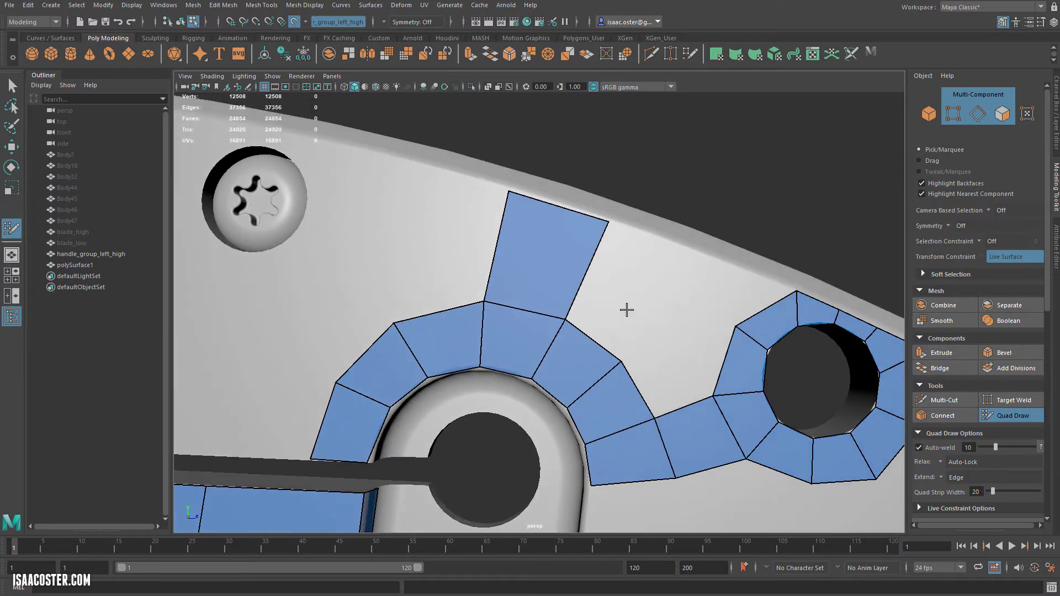
{"action": "left_click", "coordinate": [678, 375], "text": "shift"}
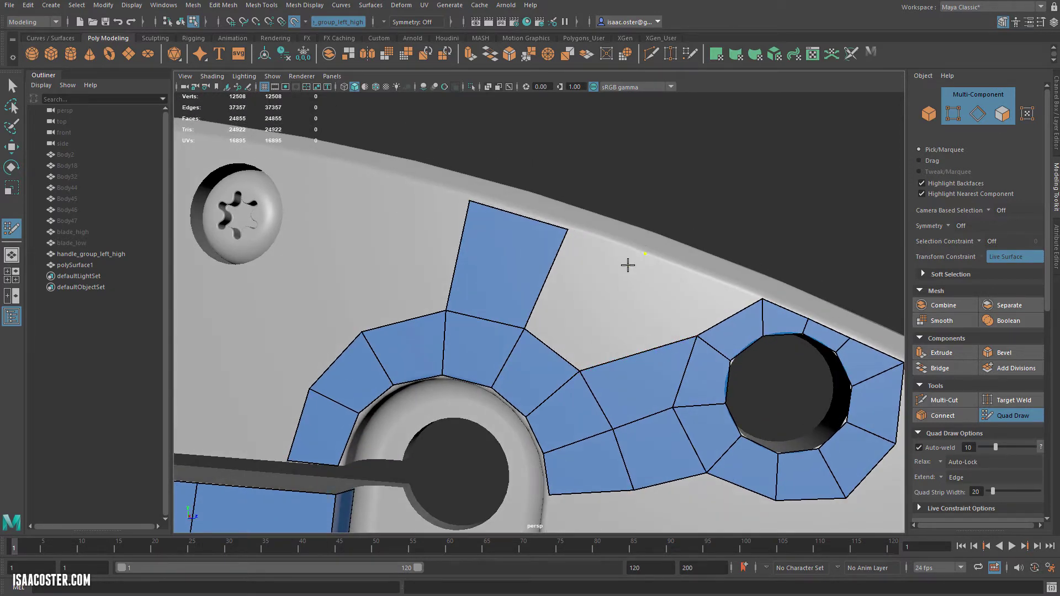
{"action": "left_click", "coordinate": [671, 305], "text": "shift"}
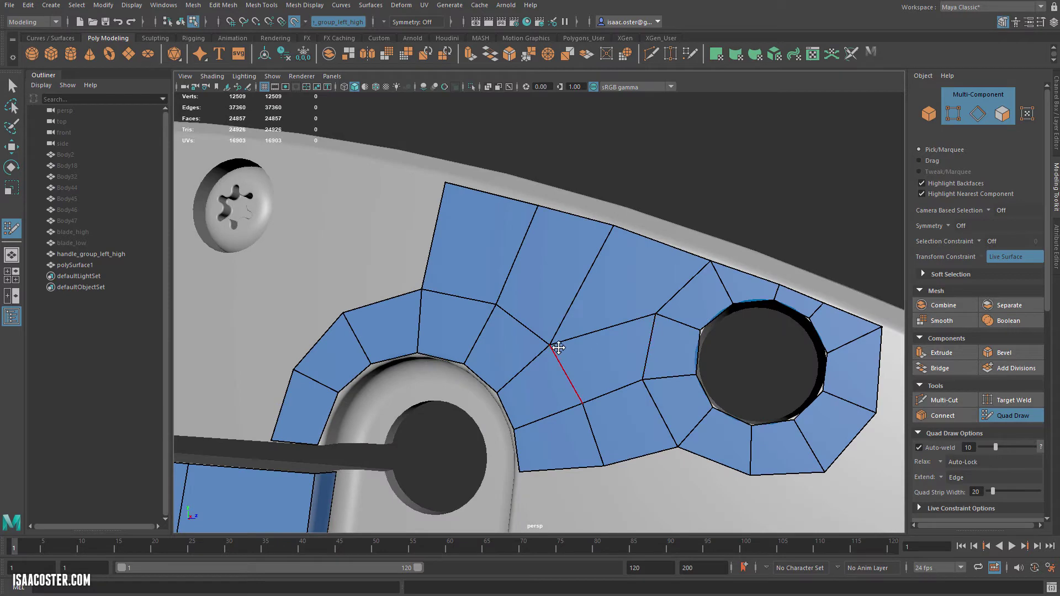
Even out the shared vertices between the arch and hole, above the arch's top, and below the bridging quads
{"action": "left_click_drag", "start_coordinate": [551, 348], "coordinate": [564, 328]}
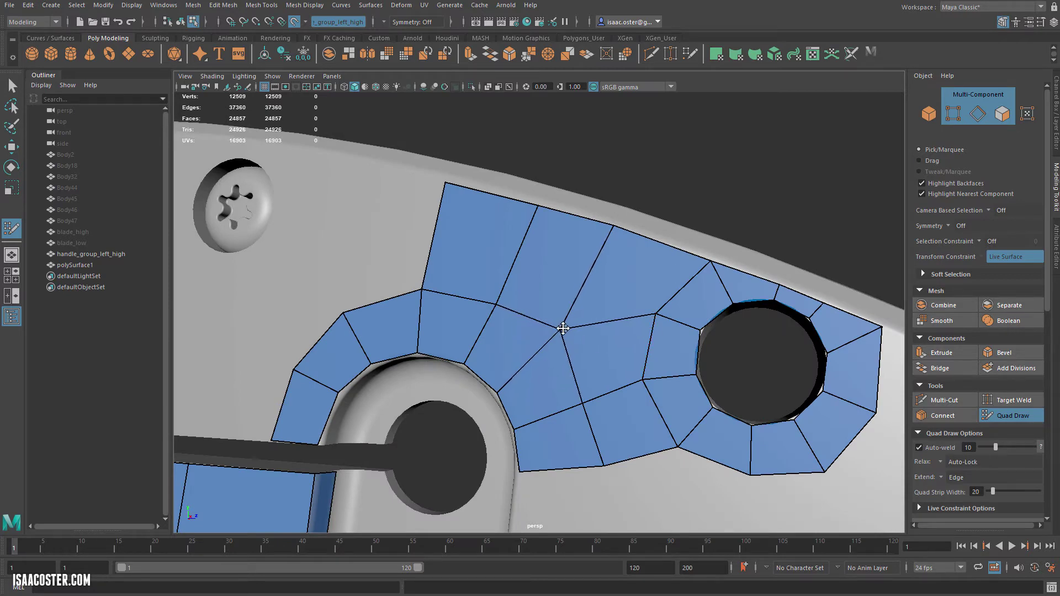
{"action": "left_click_drag", "start_coordinate": [422, 290], "coordinate": [422, 279]}
{"action": "right_click_drag", "start_coordinate": [421, 279], "coordinate": [359, 303], "text": "alt"}
{"action": "middle_click_drag", "start_coordinate": [359, 303], "coordinate": [500, 327], "text": "alt"}
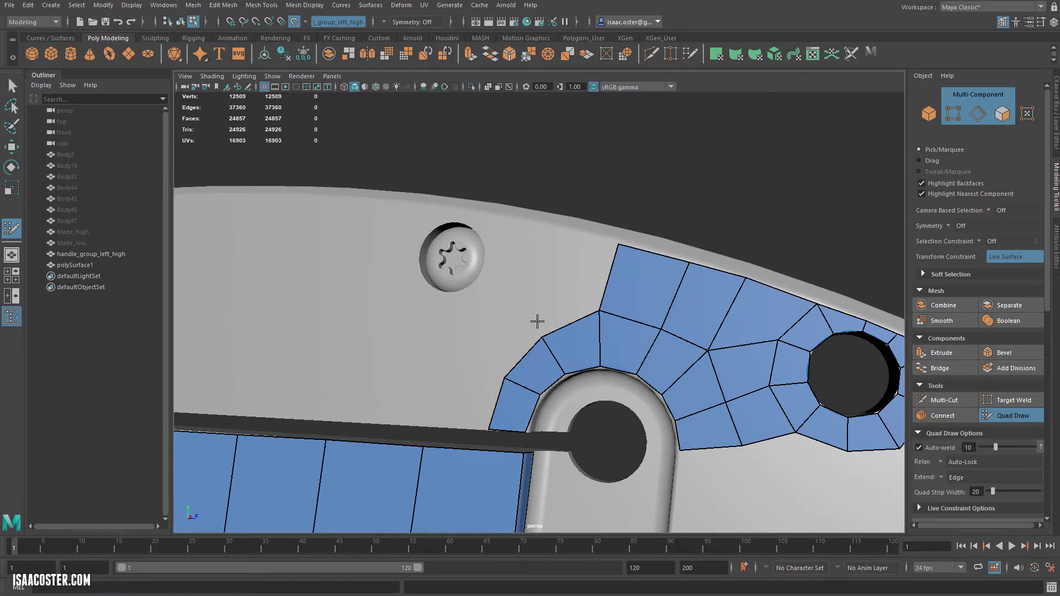
{"action": "left_click_drag", "start_coordinate": [537, 321], "coordinate": [568, 340], "text": "alt"}
{"action": "right_click_drag", "start_coordinate": [569, 340], "coordinate": [651, 349], "text": "alt"}
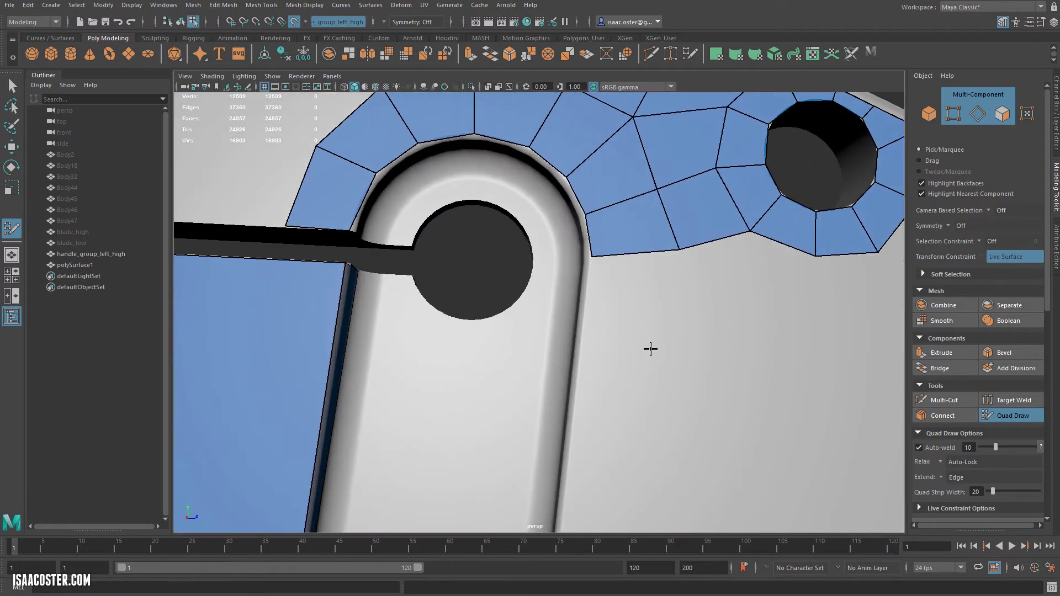
{"action": "middle_click_drag", "start_coordinate": [650, 349], "coordinate": [638, 351], "text": "alt"}
{"action": "middle_click_drag", "start_coordinate": [760, 428], "coordinate": [756, 420], "text": "alt"}
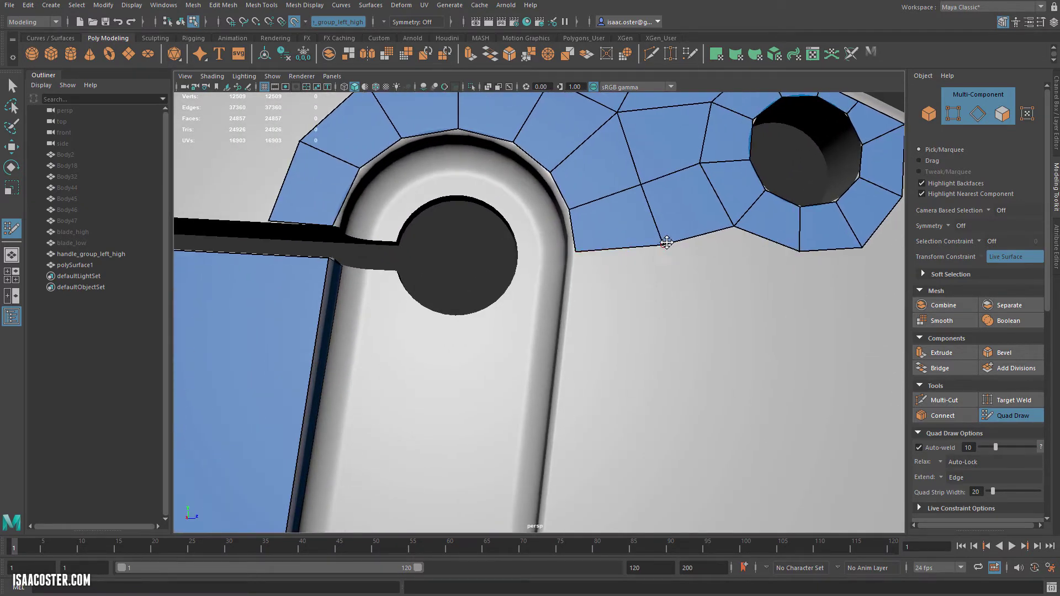
{"action": "left_click_drag", "start_coordinate": [667, 243], "coordinate": [669, 256]}
Add one long quad along the channel's right side and align its lower-left vertex with the handle's bottom edge
{"action": "right_click_drag", "start_coordinate": [701, 337], "coordinate": [586, 307], "text": "alt"}
{"action": "middle_click_drag", "start_coordinate": [664, 423], "coordinate": [667, 269], "text": "alt"}
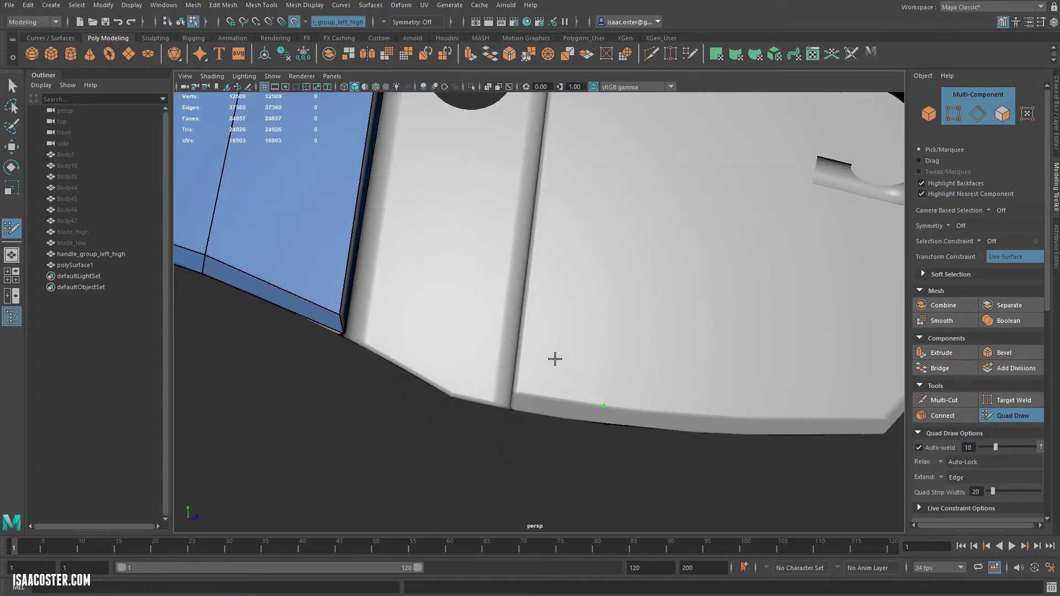
{"action": "scroll", "coordinate": [702, 289], "scroll_direction": "down", "scroll_amount": 5}
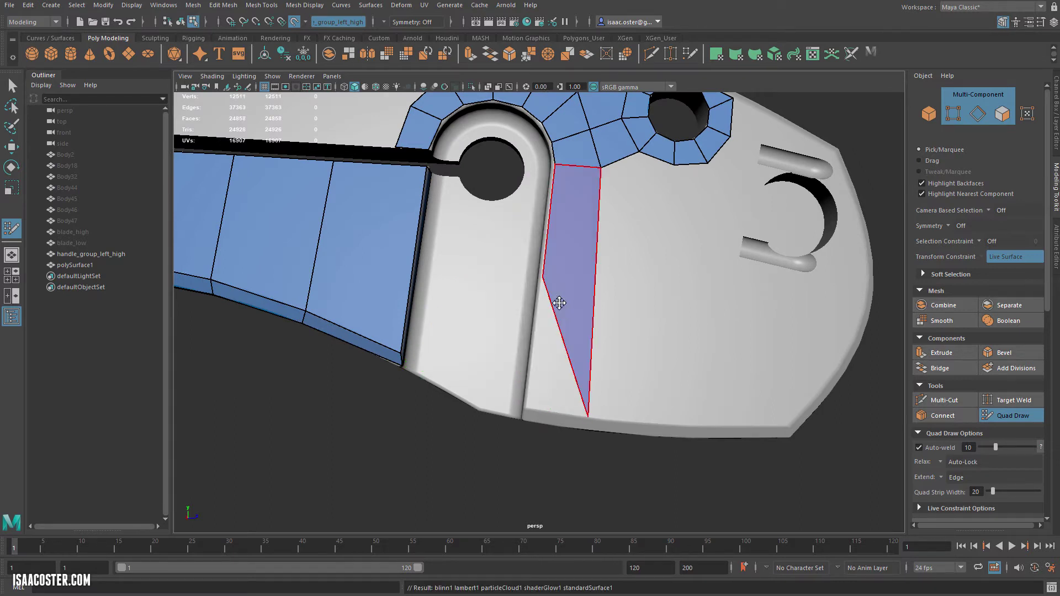
{"action": "left_click", "coordinate": [572, 293], "text": "shift"}
{"action": "mouse_move", "coordinate": [543, 277]}
{"action": "left_mouse_down"}
{"action": "mouse_move", "coordinate": [543, 366]}
{"action": "mouse_move", "coordinate": [527, 408]}
{"action": "mouse_move", "coordinate": [573, 416]}
{"action": "left_mouse_up"}
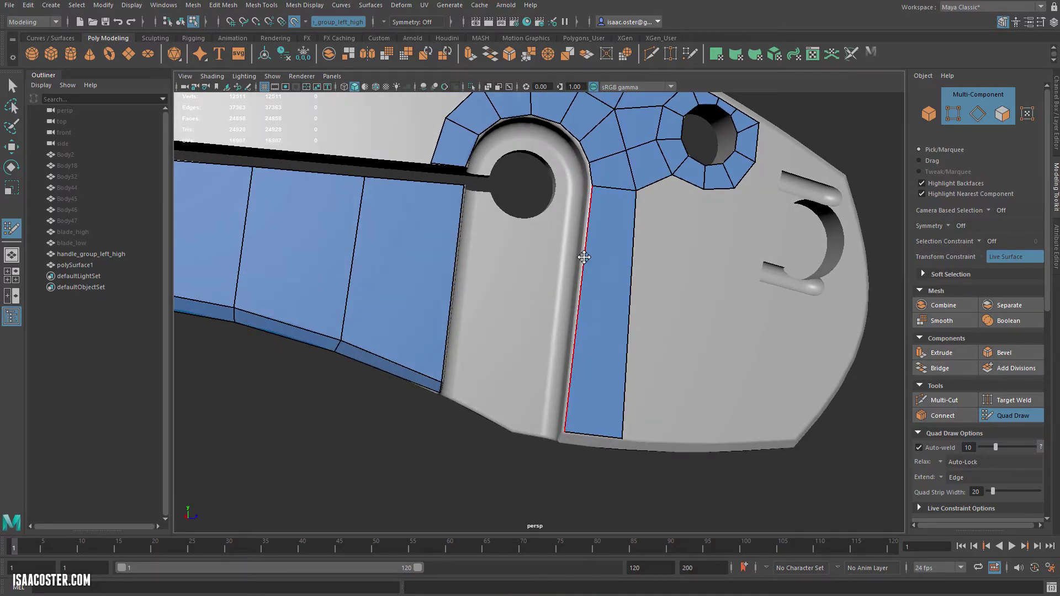
{"action": "mouse_move", "coordinate": [567, 262]}
{"action": "left_mouse_down", "text": "alt"}
{"action": "mouse_move", "coordinate": [550, 275]}
{"action": "mouse_move", "coordinate": [553, 266]}
{"action": "left_mouse_up", "text": "alt"}
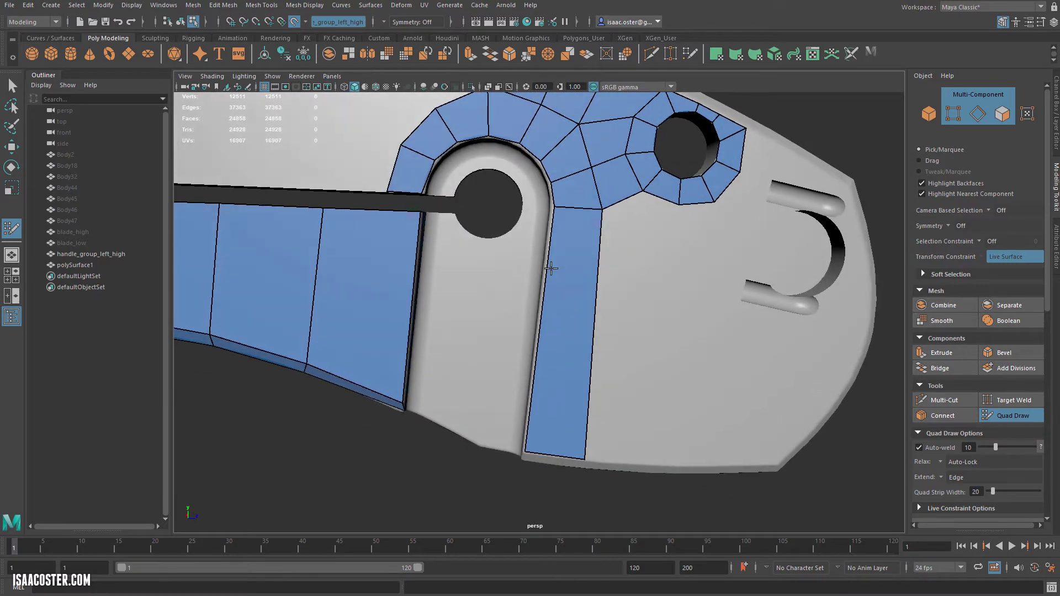
{"action": "left_click_drag", "start_coordinate": [491, 283], "coordinate": [535, 298], "text": "alt"}
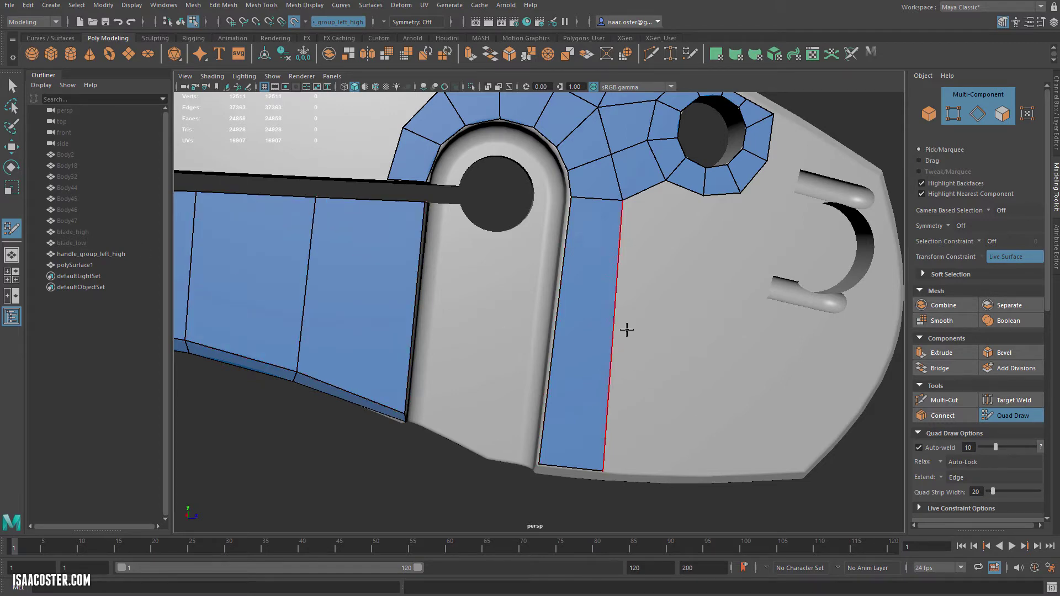
Show the hidden bodies and blade meshes to examine how they sit in the handle's end recesses, and hide them again
{"action": "mouse_move", "coordinate": [740, 356]}
{"action": "left_mouse_down", "text": "alt"}
{"action": "mouse_move", "coordinate": [644, 372]}
{"action": "mouse_move", "coordinate": [561, 407]}
{"action": "mouse_move", "coordinate": [544, 370]}
{"action": "left_mouse_up", "text": "alt"}
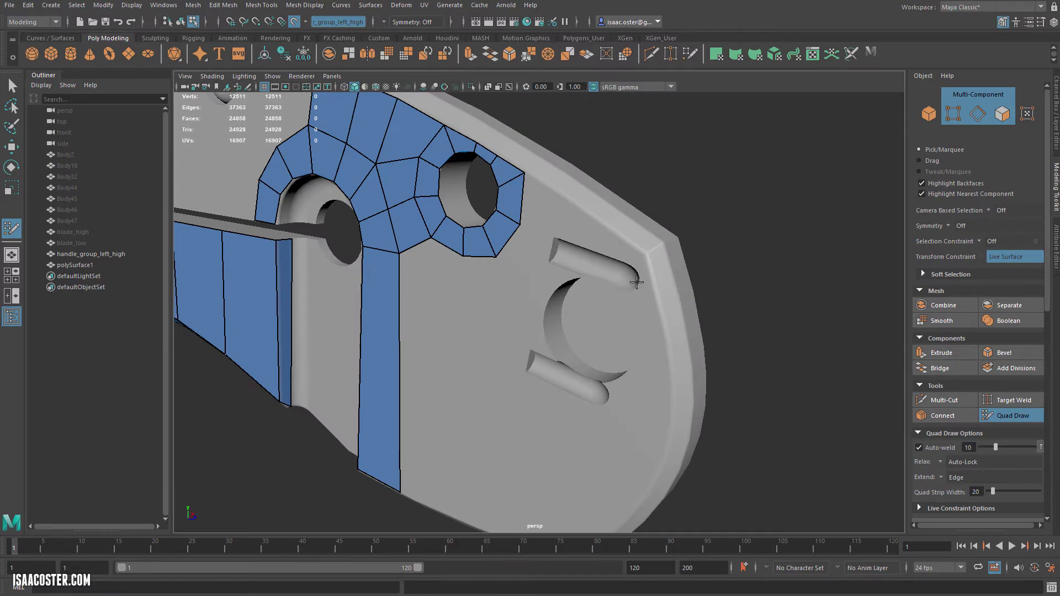
{"action": "left_click_drag", "start_coordinate": [622, 393], "coordinate": [671, 374], "text": "alt"}
{"action": "left_click", "coordinate": [87, 244]}
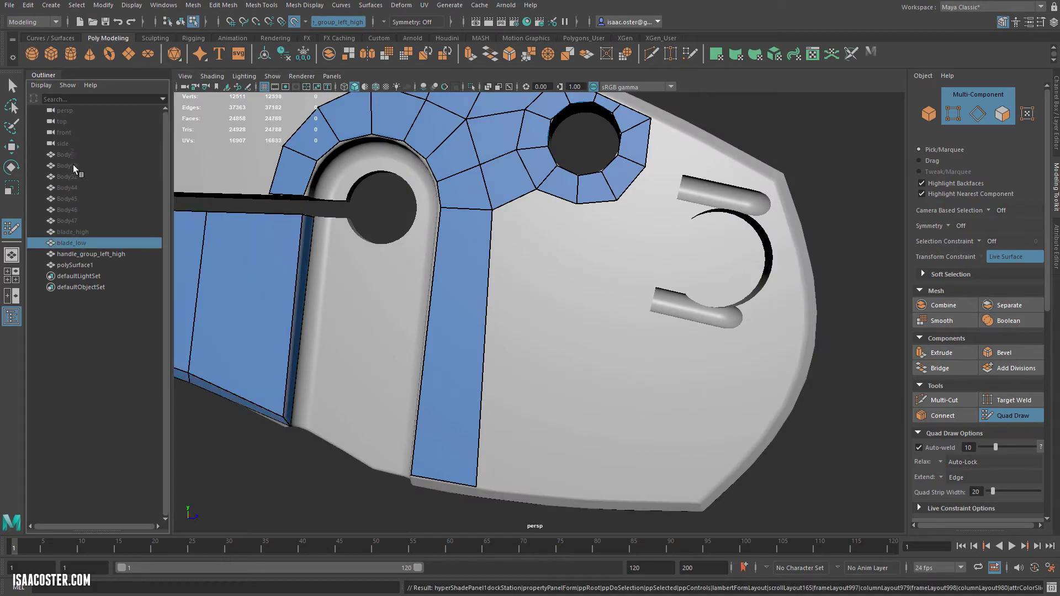
{"action": "left_click", "coordinate": [82, 157], "text": "shift"}
{"action": "key", "text": "shift+h"}
{"action": "left_click_drag", "start_coordinate": [541, 276], "coordinate": [519, 272], "text": "alt"}
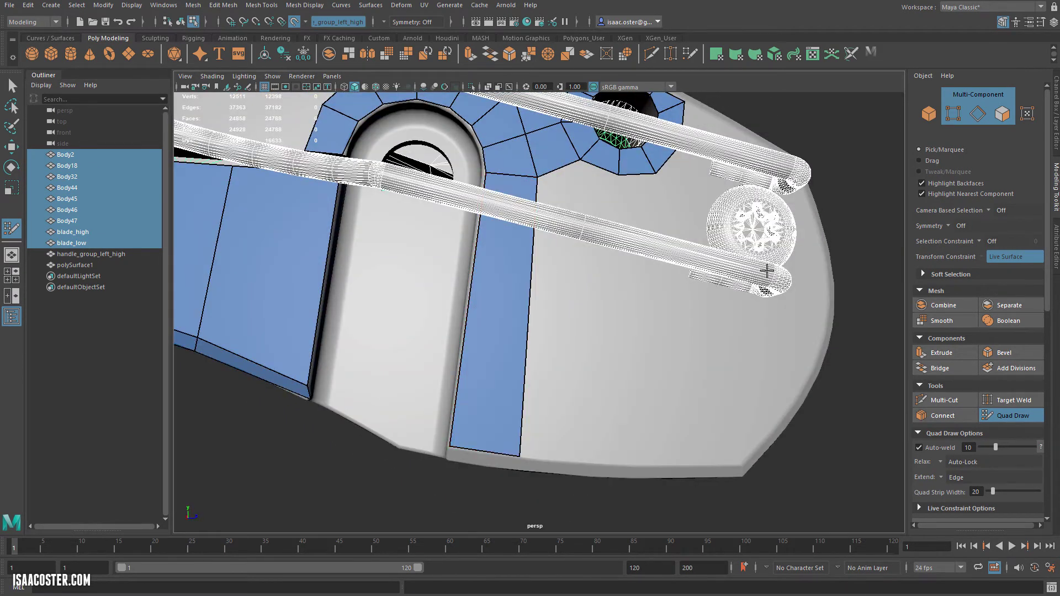
{"action": "left_click_drag", "start_coordinate": [719, 285], "coordinate": [657, 333], "text": "alt"}
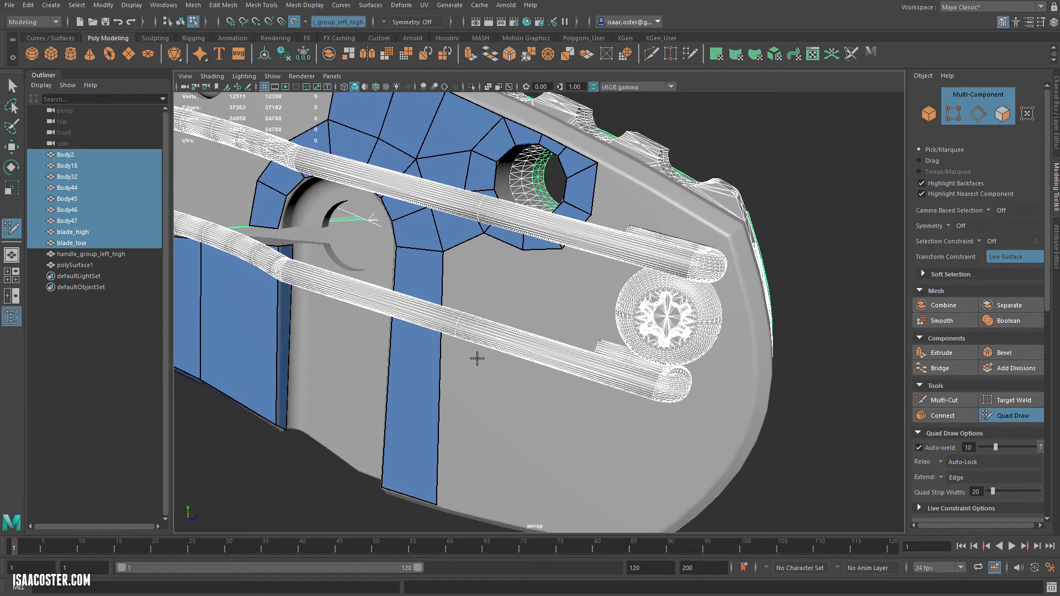
{"action": "key", "text": "ctrl+h"}
Extend the mesh with two quads from the hole's ring along the upper bevelled edge to the end corner, covering the upper groove
{"action": "right_click_drag", "start_coordinate": [590, 282], "coordinate": [615, 303], "text": "alt"}
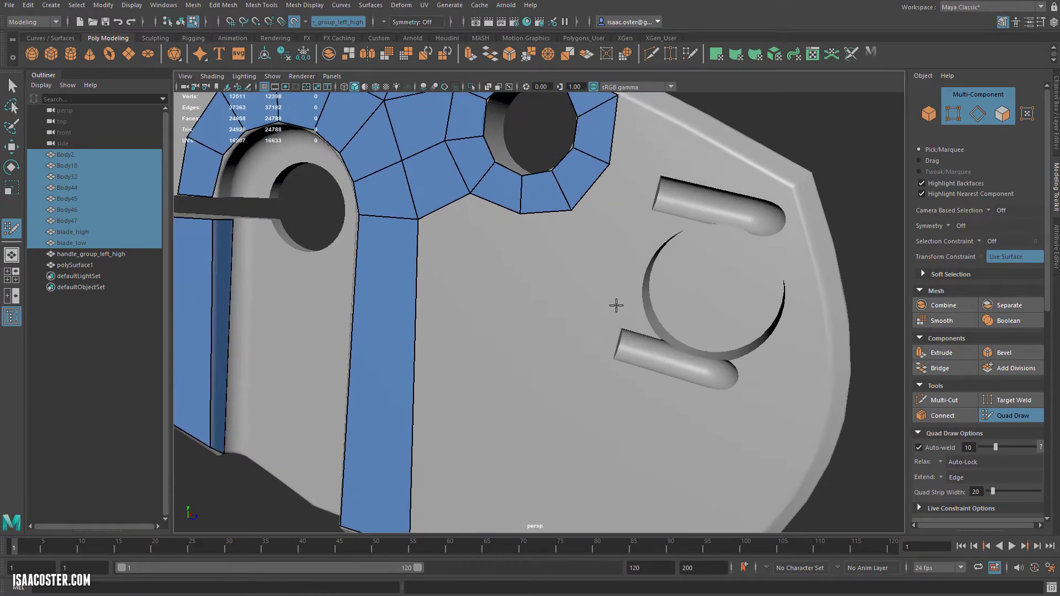
{"action": "left_click_drag", "start_coordinate": [615, 303], "coordinate": [554, 336], "text": "alt"}
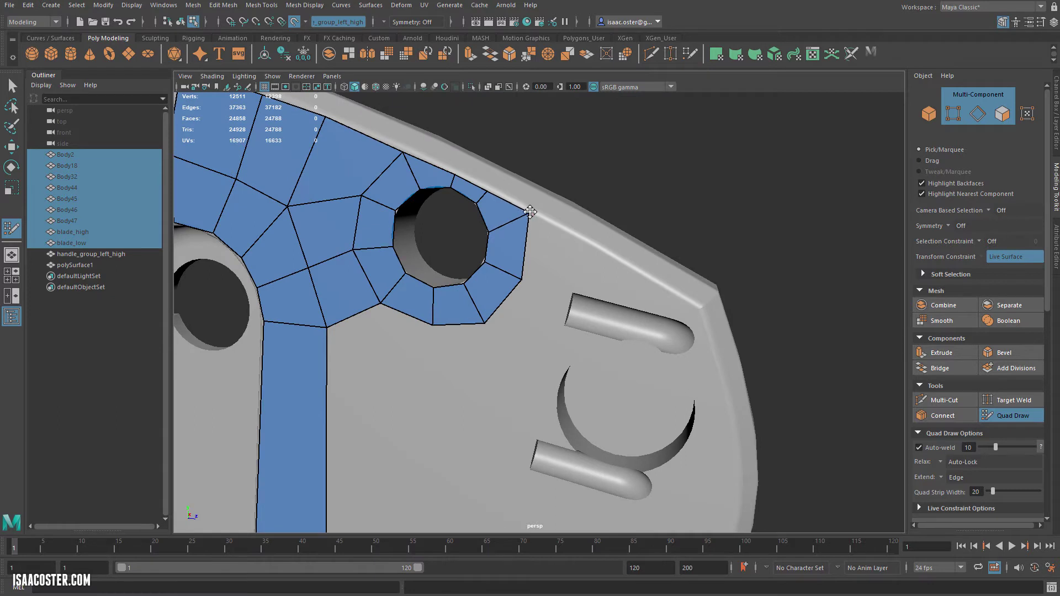
{"action": "left_click_drag", "start_coordinate": [530, 212], "coordinate": [637, 215]}
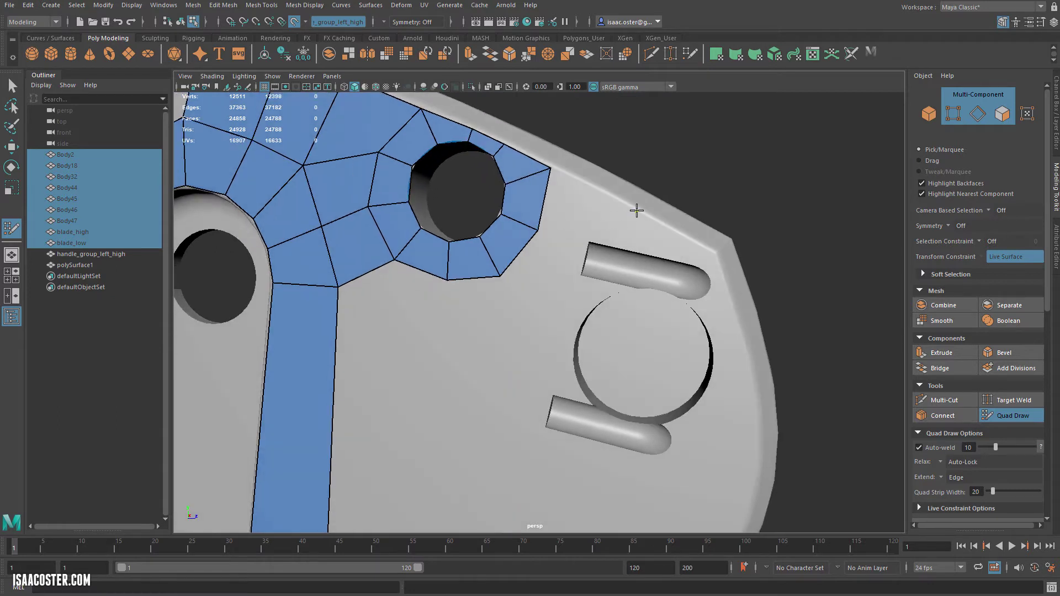
{"action": "left_click", "coordinate": [582, 221], "text": "shift"}
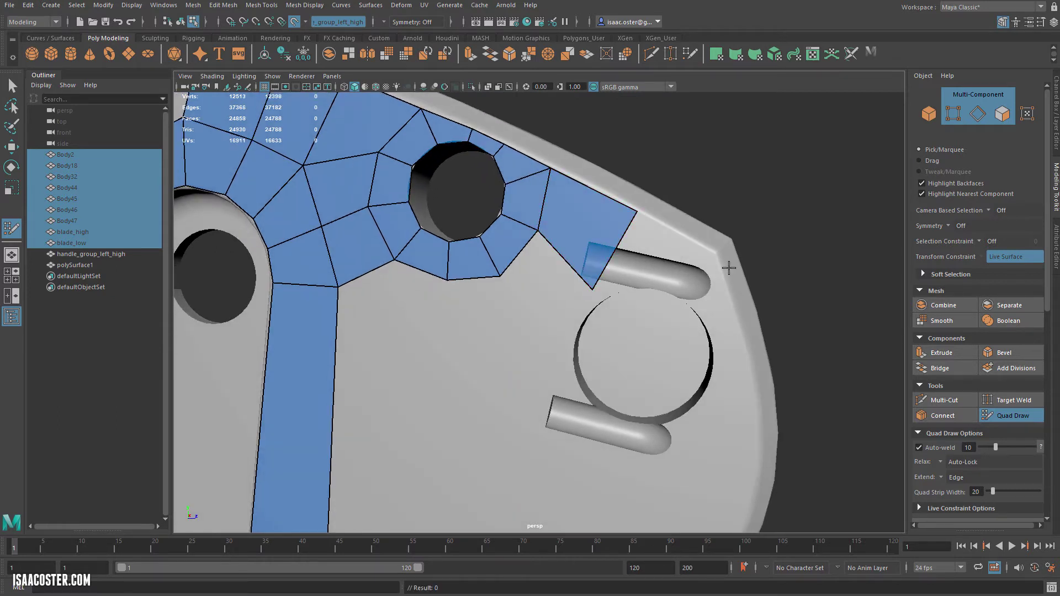
{"action": "left_click_drag", "start_coordinate": [659, 308], "coordinate": [711, 314], "text": "alt"}
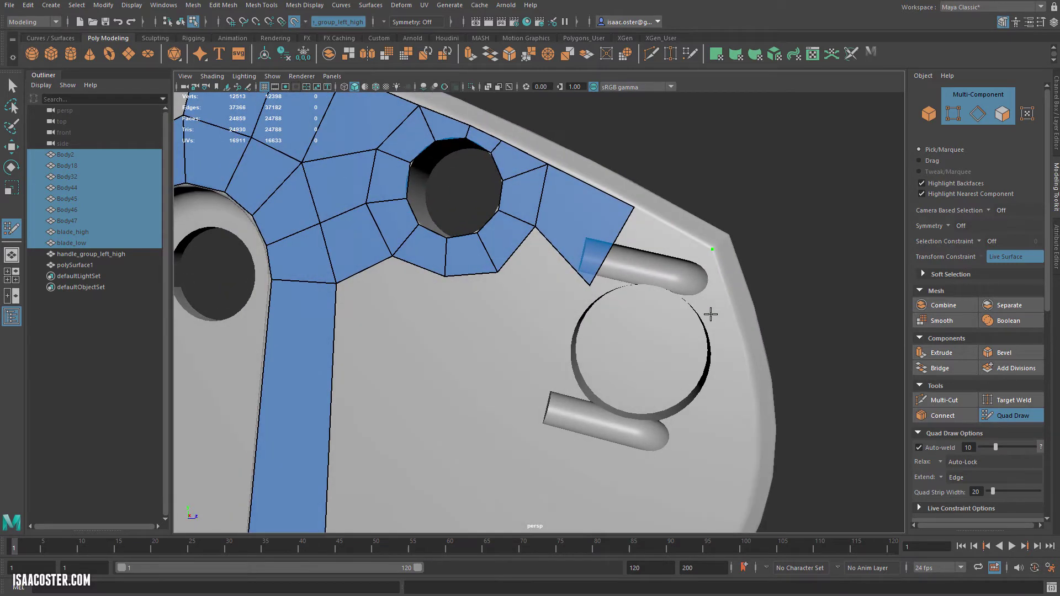
{"action": "left_click", "coordinate": [671, 237], "text": "shift"}
{"action": "left_click_drag", "start_coordinate": [630, 338], "coordinate": [629, 335], "text": "alt"}
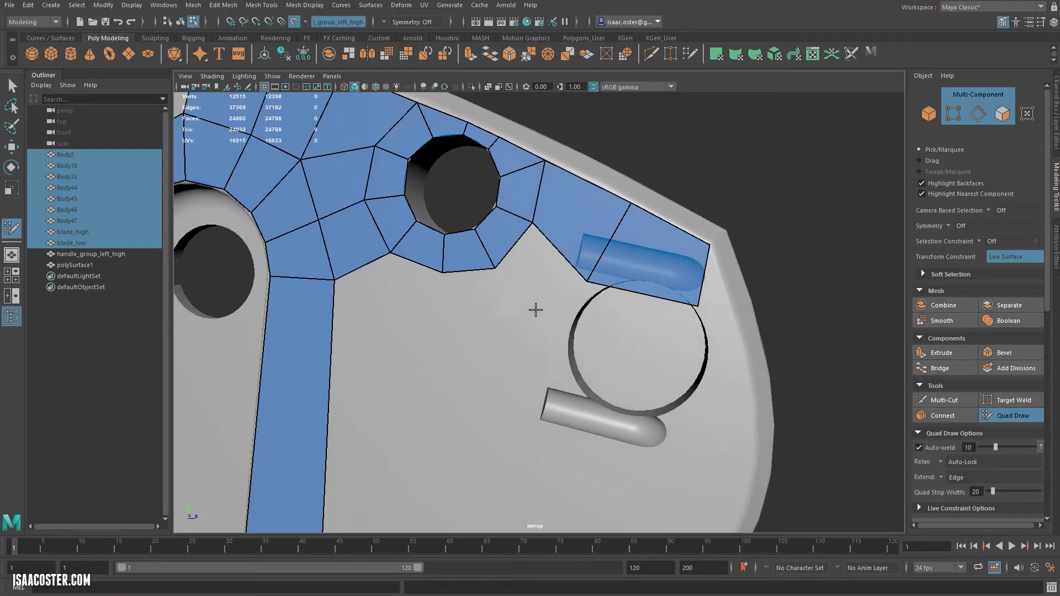
Move the lower shared vertex to the circular recess's rim and fill a quad between the hole's ring and the recess
{"action": "left_click_drag", "start_coordinate": [585, 282], "coordinate": [600, 280]}
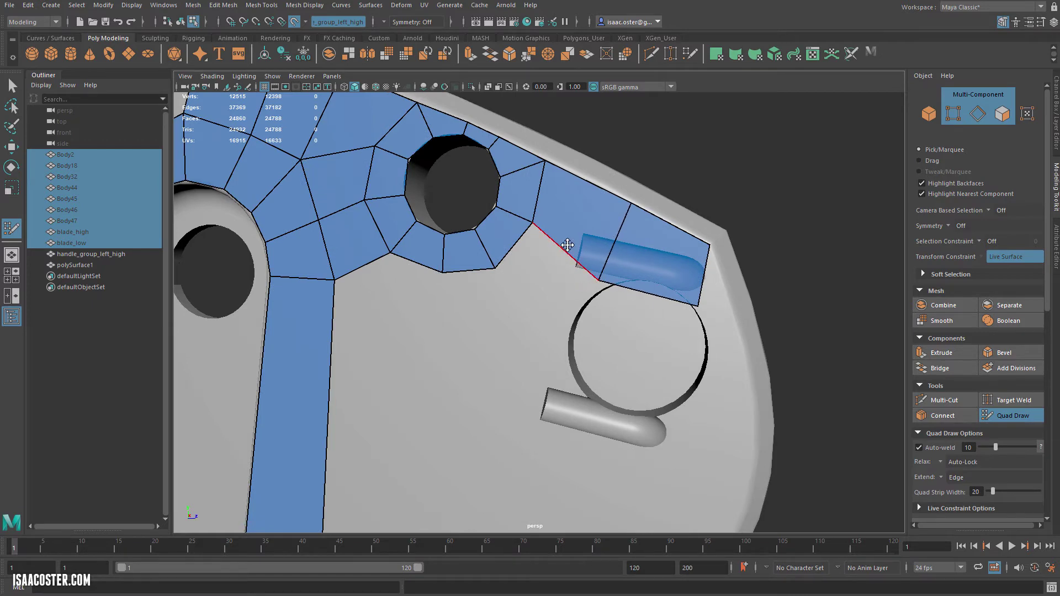
{"action": "left_click_drag", "start_coordinate": [520, 270], "coordinate": [572, 291], "text": "alt"}
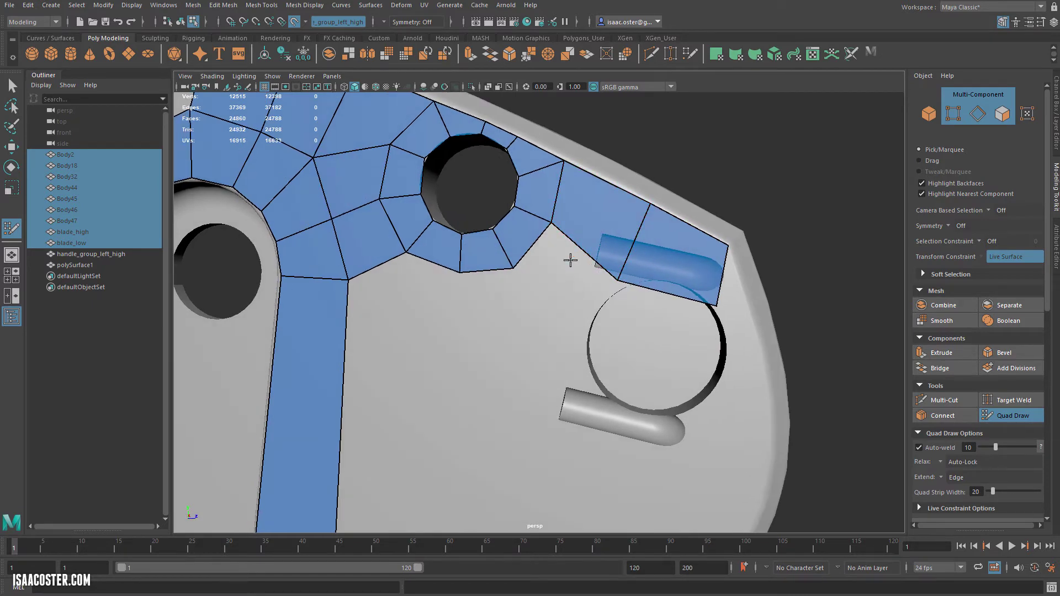
{"action": "right_click_drag", "start_coordinate": [570, 260], "coordinate": [348, 230], "text": "alt"}
{"action": "mouse_move", "coordinate": [348, 230]}
{"action": "left_mouse_down", "text": "alt"}
{"action": "mouse_move", "coordinate": [385, 130]}
{"action": "mouse_move", "coordinate": [338, 222]}
{"action": "left_mouse_up", "text": "alt"}
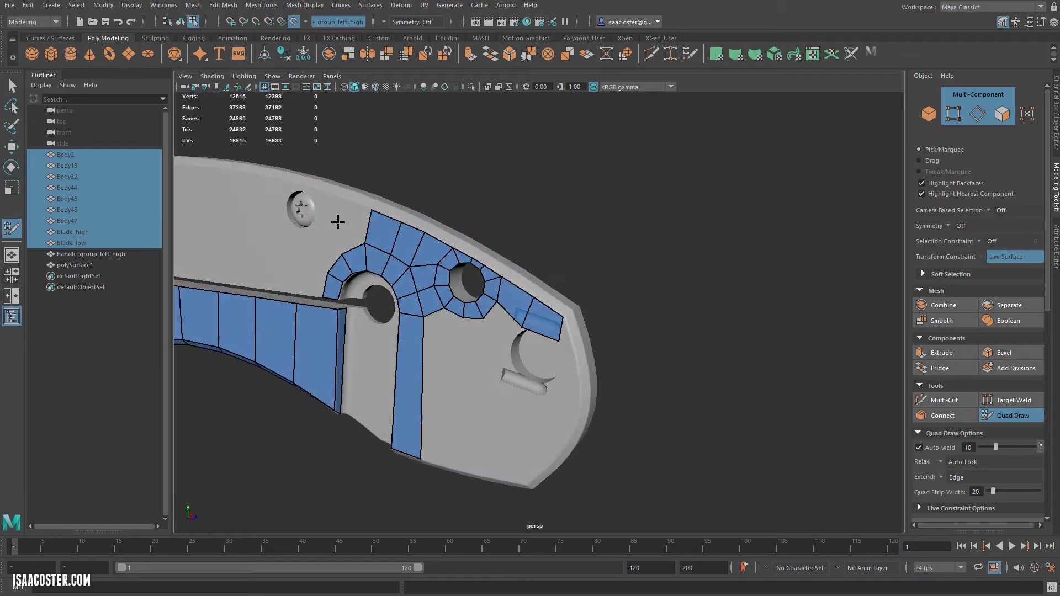
{"action": "right_click_drag", "start_coordinate": [338, 222], "coordinate": [504, 353], "text": "alt"}
{"action": "left_click_drag", "start_coordinate": [503, 353], "coordinate": [548, 218], "text": "alt"}
{"action": "middle_click_drag", "start_coordinate": [454, 269], "coordinate": [533, 294], "text": "alt"}
{"action": "left_click_drag", "start_coordinate": [534, 294], "coordinate": [587, 303], "text": "alt"}
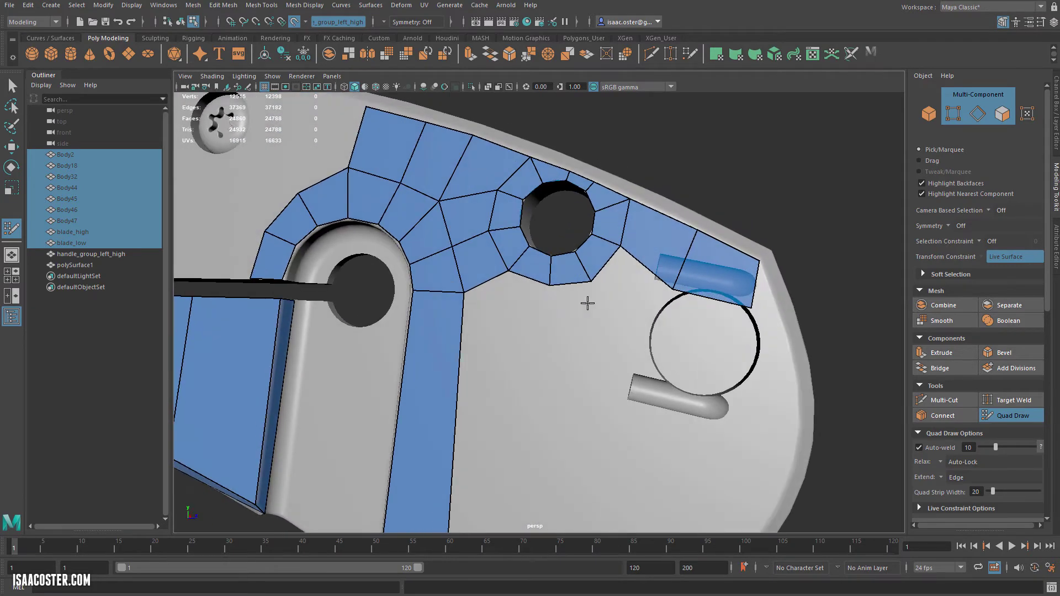
{"action": "right_click_drag", "start_coordinate": [587, 303], "coordinate": [703, 291], "text": "alt"}
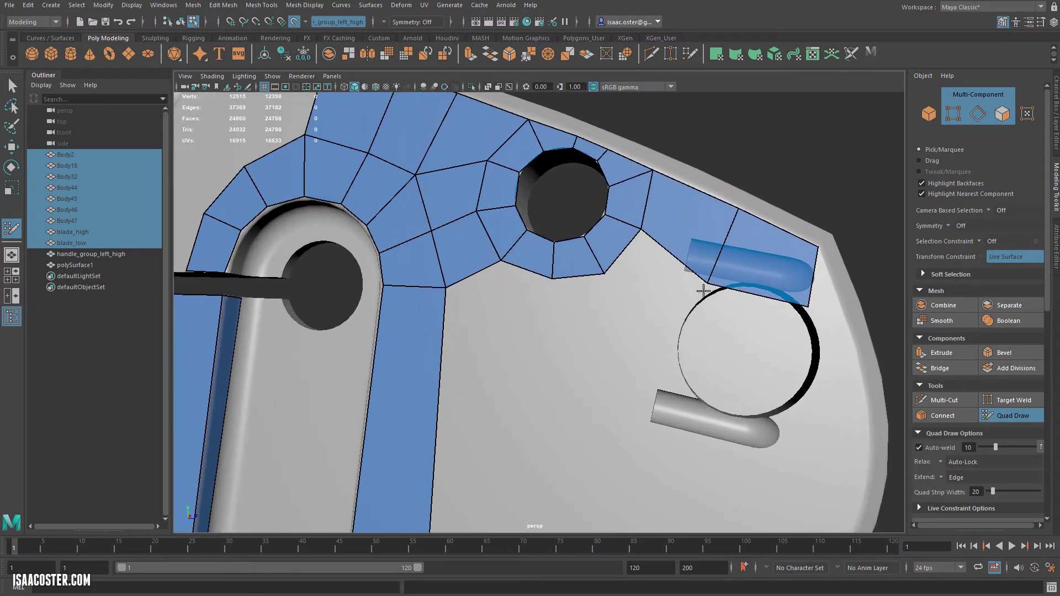
{"action": "left_click", "coordinate": [680, 359], "text": "shift"}
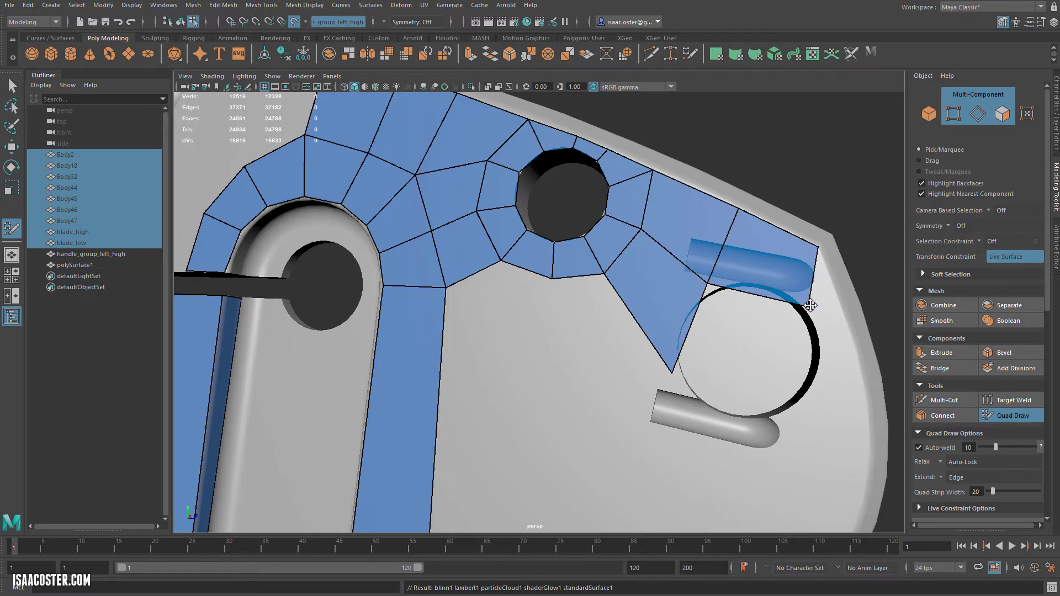
Pull the end quad's lower corner out to the bevelled end edge and add a quad across the circular recess, aligning its outer vertices
{"action": "left_click_drag", "start_coordinate": [810, 306], "coordinate": [839, 301]}
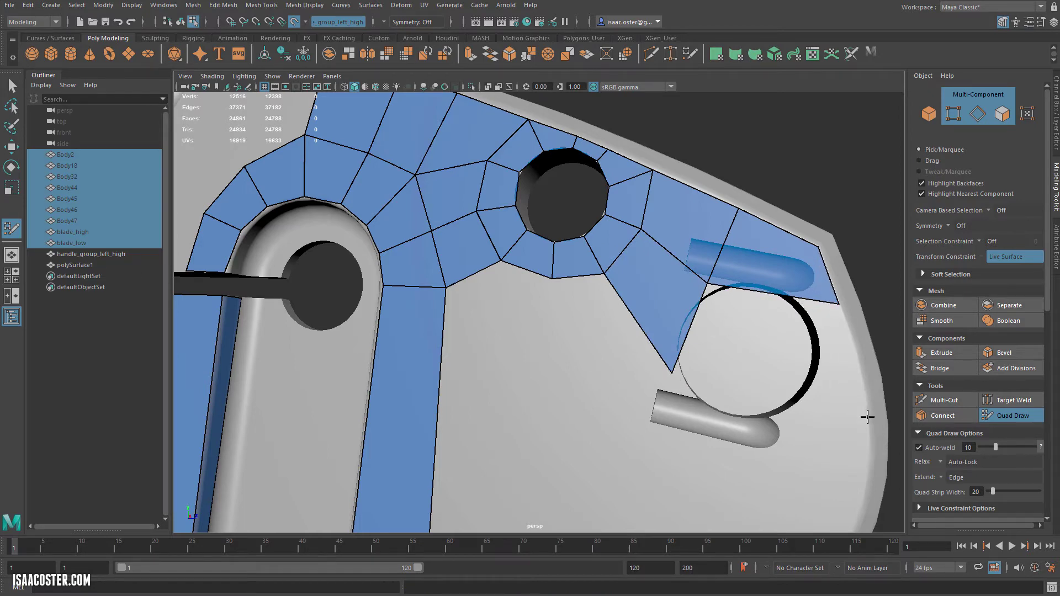
{"action": "left_click", "coordinate": [852, 386], "text": "shift"}
{"action": "mouse_move", "coordinate": [850, 429]}
{"action": "middle_mouse_down", "text": "alt"}
{"action": "mouse_move", "coordinate": [762, 376]}
{"action": "mouse_move", "coordinate": [678, 389]}
{"action": "middle_mouse_up", "text": "alt"}
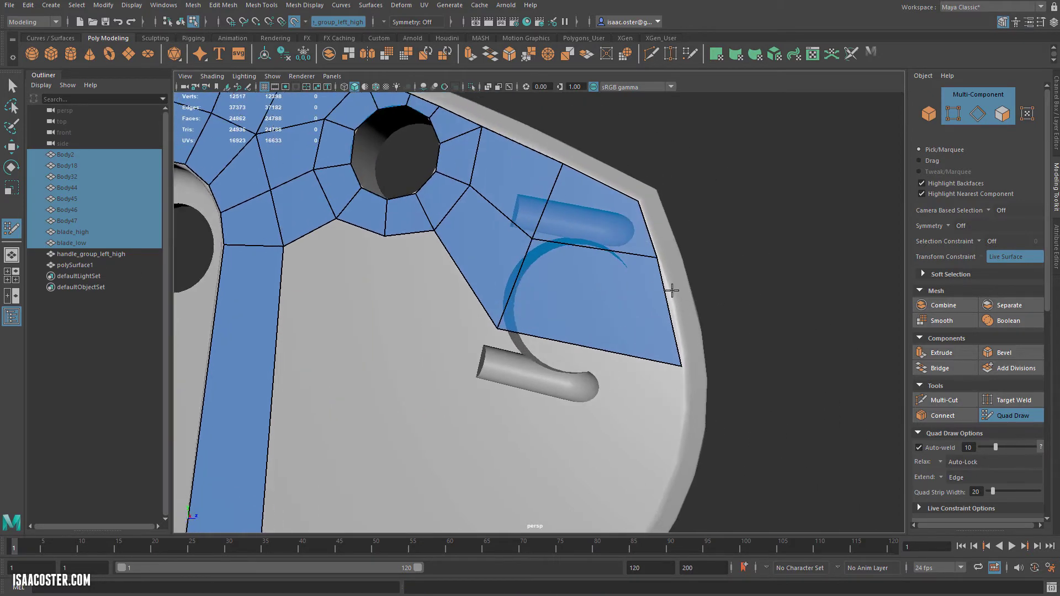
{"action": "left_click_drag", "start_coordinate": [655, 259], "coordinate": [667, 277]}
{"action": "left_click_drag", "start_coordinate": [682, 365], "coordinate": [682, 362]}
Reselect the low-poly mesh, resume Quad Draw, and shift the two inner vertices into the circular recess
{"action": "left_click_drag", "start_coordinate": [613, 350], "coordinate": [619, 354], "text": "alt"}
{"action": "left_click_drag", "start_coordinate": [493, 337], "coordinate": [523, 339], "text": "alt"}
{"action": "middle_click_drag", "start_coordinate": [523, 340], "coordinate": [475, 309], "text": "alt"}
{"action": "right_click_drag", "start_coordinate": [589, 315], "coordinate": [469, 307], "text": "alt"}
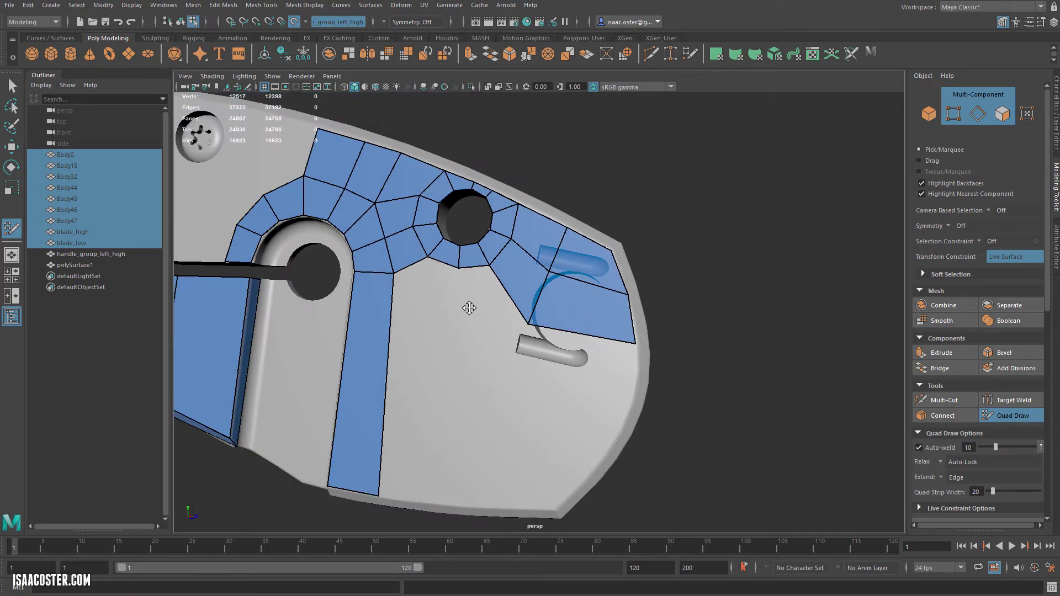
{"action": "left_click_drag", "start_coordinate": [469, 307], "coordinate": [531, 318], "text": "alt"}
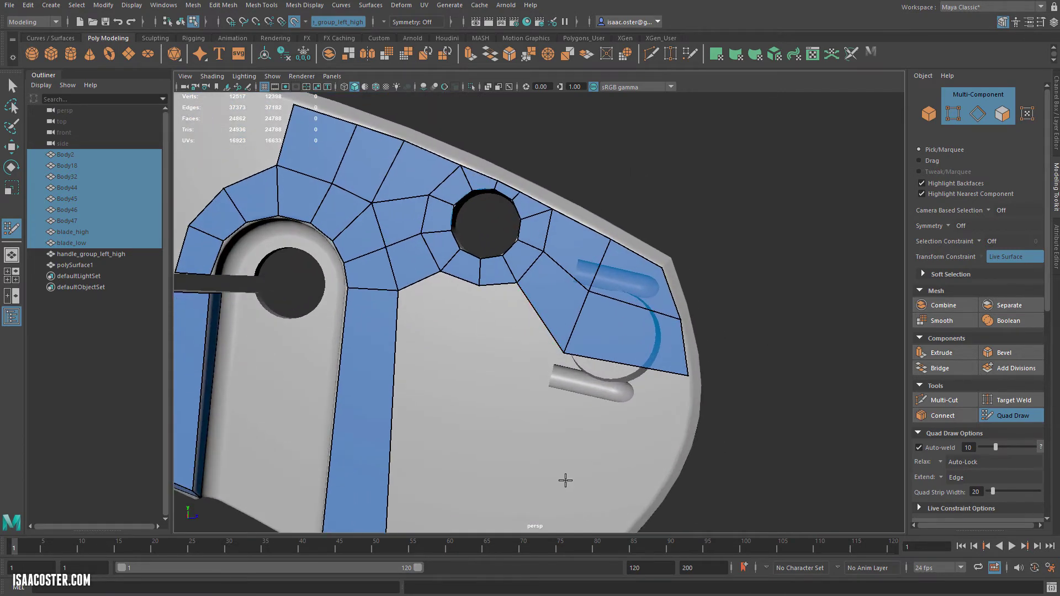
{"action": "key", "text": "w"}
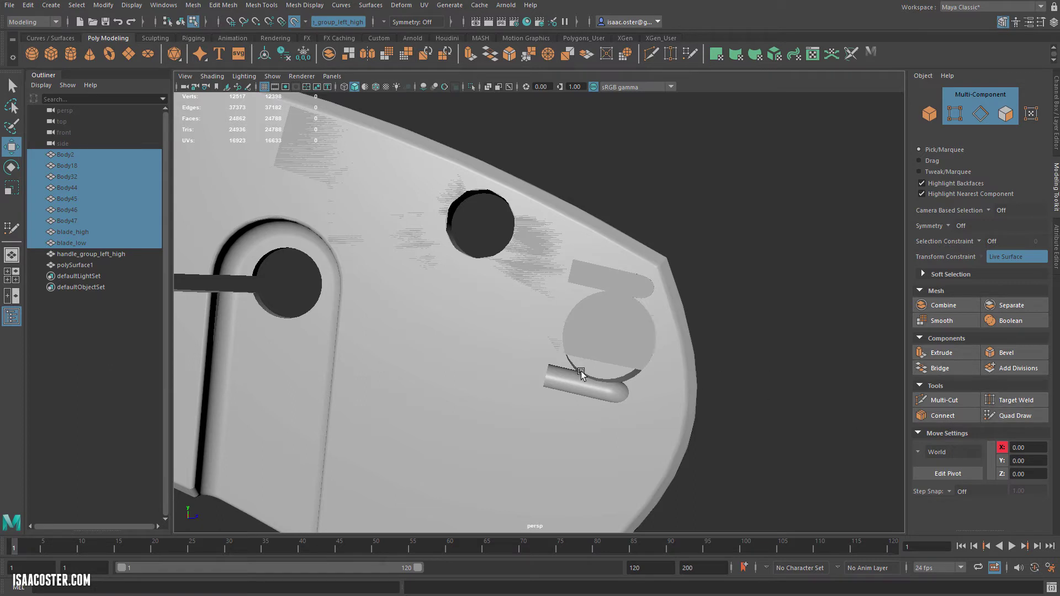
{"action": "left_click", "coordinate": [609, 336]}
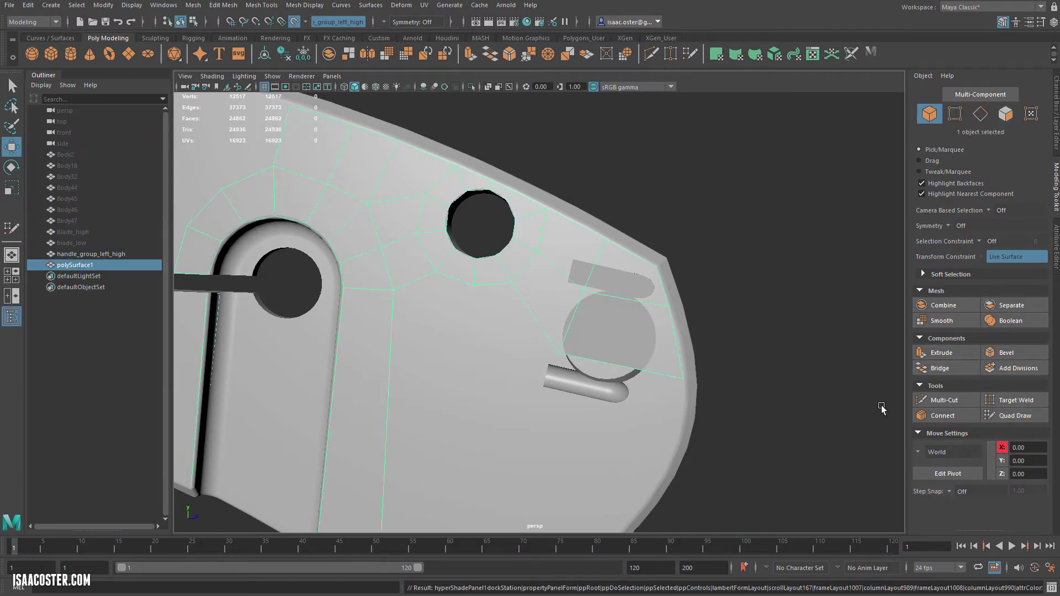
{"action": "left_click", "coordinate": [1015, 416]}
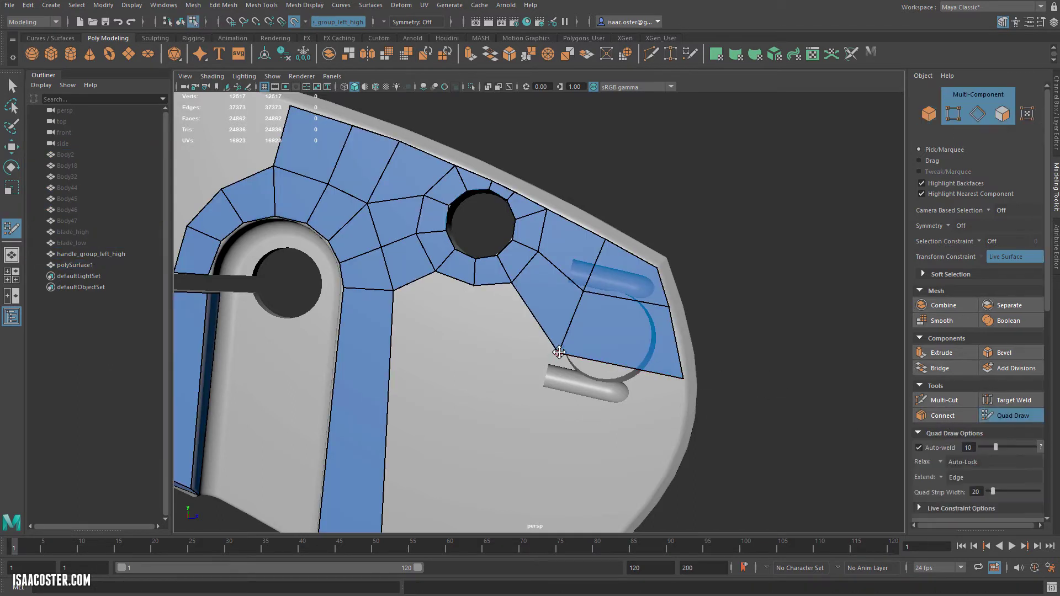
{"action": "left_click_drag", "start_coordinate": [559, 352], "coordinate": [596, 343]}
{"action": "left_click_drag", "start_coordinate": [587, 293], "coordinate": [612, 303]}
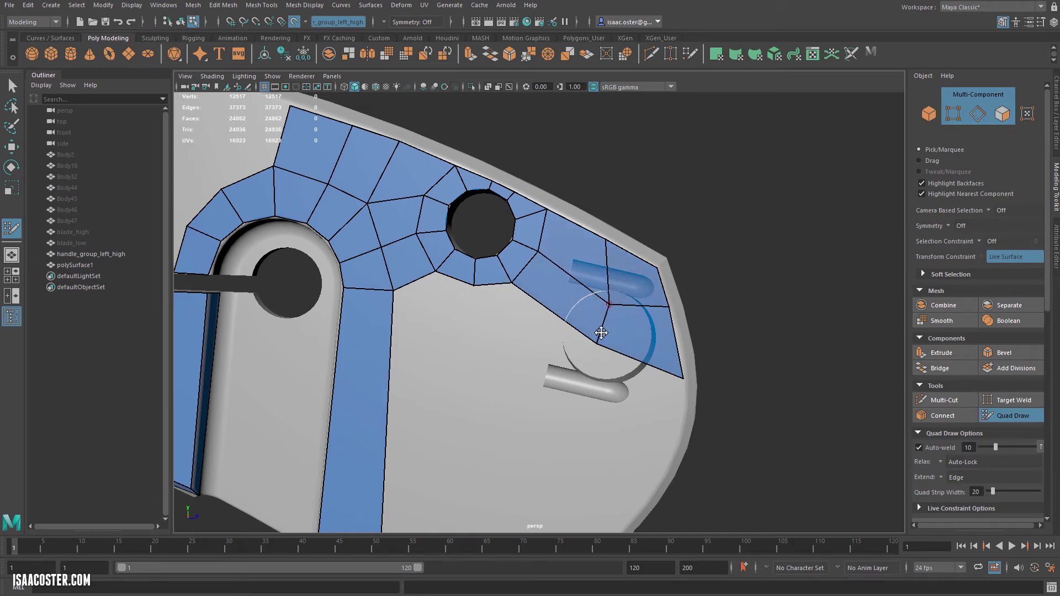
Leave Quad Draw, hide the high-poly handle, and examine the depth of the low-poly faces over the circular recess
{"action": "left_click_drag", "start_coordinate": [640, 362], "coordinate": [607, 360], "text": "alt"}
{"action": "mouse_move", "coordinate": [551, 316]}
{"action": "left_mouse_down", "text": "alt"}
{"action": "mouse_move", "coordinate": [618, 307]}
{"action": "mouse_move", "coordinate": [592, 260]}
{"action": "mouse_move", "coordinate": [615, 289]}
{"action": "mouse_move", "coordinate": [631, 198]}
{"action": "mouse_move", "coordinate": [672, 201]}
{"action": "mouse_move", "coordinate": [651, 230]}
{"action": "mouse_move", "coordinate": [671, 266]}
{"action": "left_mouse_up", "text": "alt"}
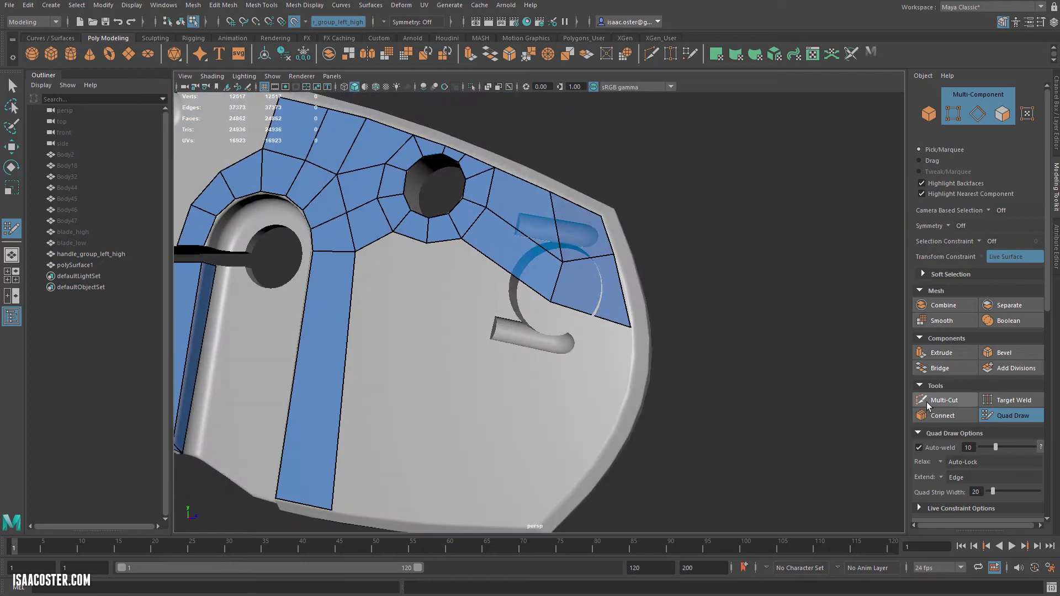
{"action": "left_click", "coordinate": [1025, 418]}
{"action": "left_click_drag", "start_coordinate": [568, 344], "coordinate": [584, 366], "text": "alt"}
{"action": "left_click", "coordinate": [581, 367]}
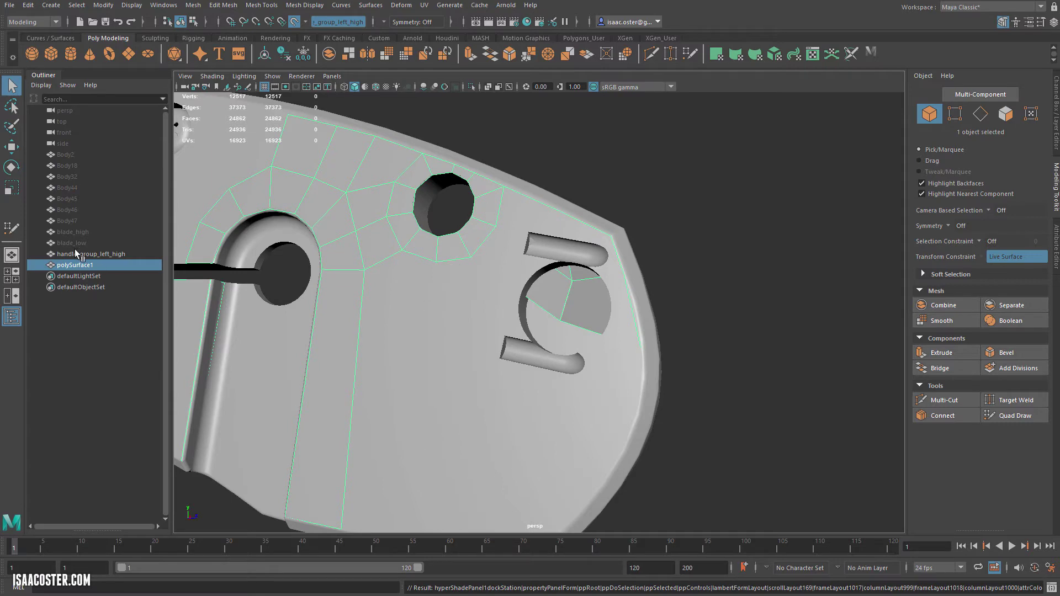
{"action": "left_click", "coordinate": [106, 255]}
{"action": "key", "text": "ctrl+h"}
{"action": "left_click", "coordinate": [508, 248]}
{"action": "left_click_drag", "start_coordinate": [508, 248], "coordinate": [368, 273], "text": "alt"}
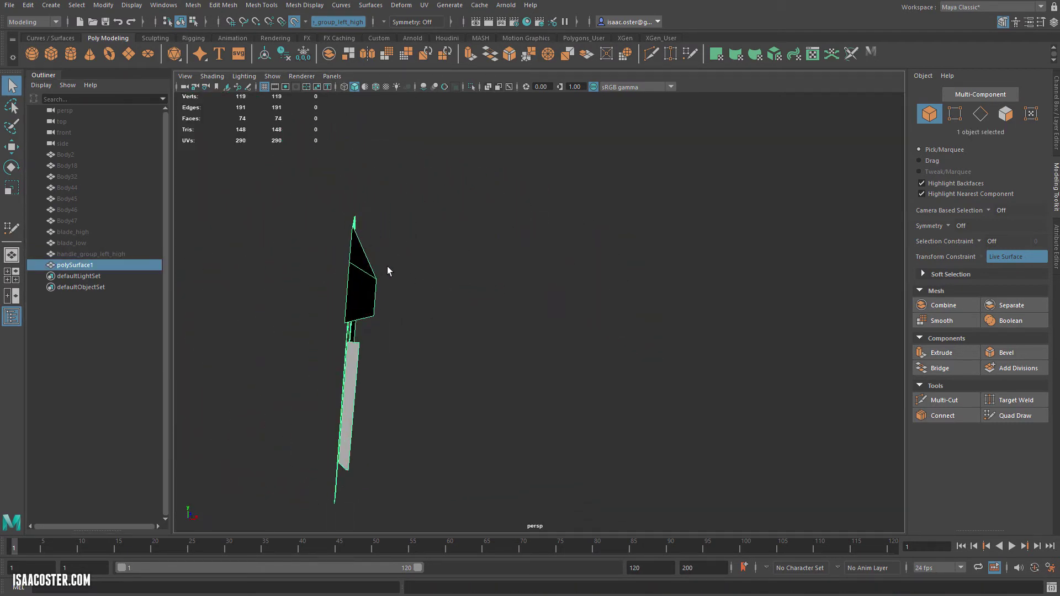
{"action": "left_click_drag", "start_coordinate": [340, 322], "coordinate": [570, 388], "text": "alt"}
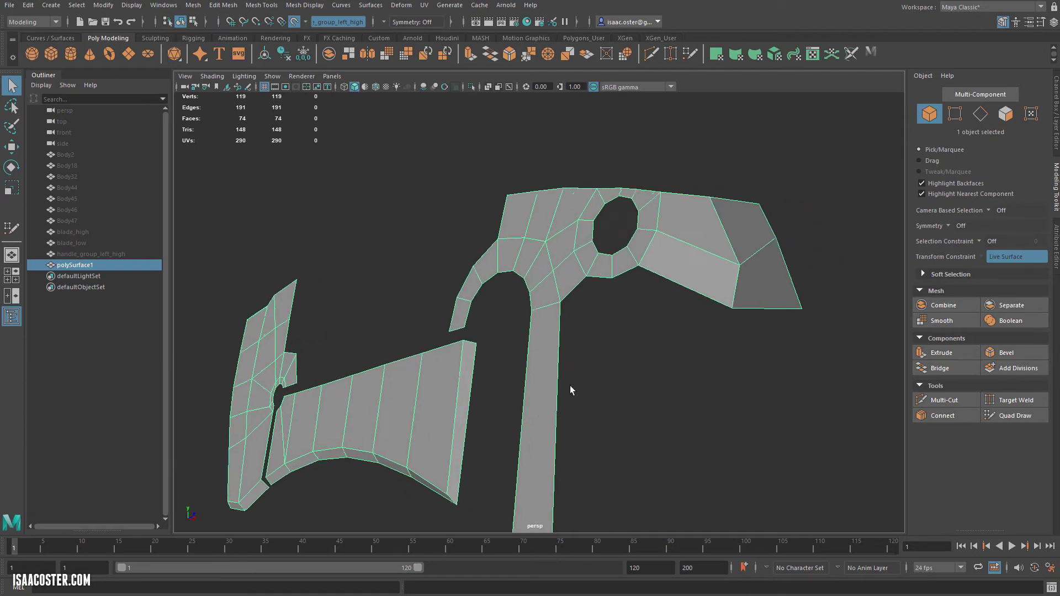
{"action": "left_click_drag", "start_coordinate": [657, 407], "coordinate": [627, 387], "text": "alt"}
{"action": "middle_click_drag", "start_coordinate": [626, 387], "coordinate": [614, 375], "text": "alt"}
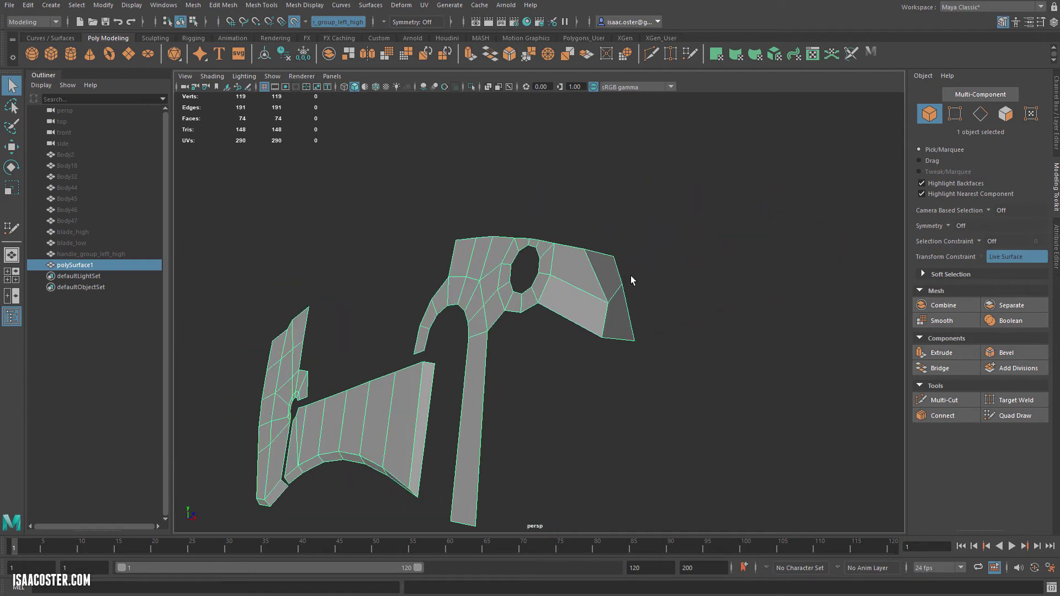
Select the six end vertices, turn off the live surface, and flatten them along X in the top view, aligned with the mesh's plane
{"action": "right_click_drag", "start_coordinate": [631, 277], "coordinate": [594, 278]}
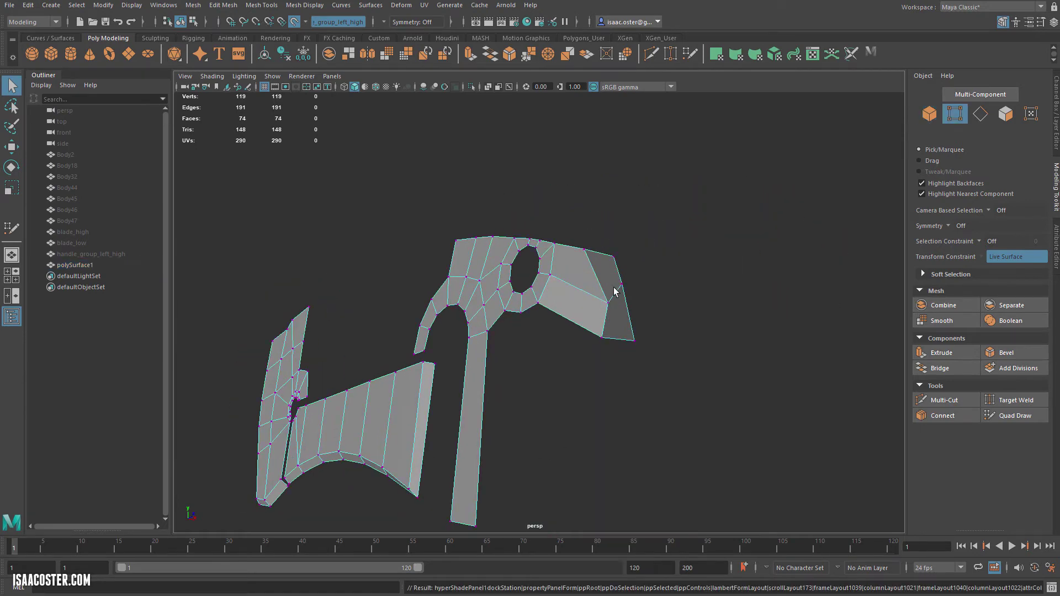
{"action": "scroll", "coordinate": [613, 286], "scroll_direction": "up", "scroll_amount": 3}
{"action": "left_click_drag", "start_coordinate": [657, 257], "coordinate": [767, 423]}
{"action": "left_click_drag", "start_coordinate": [768, 424], "coordinate": [748, 439], "text": "alt"}
{"action": "key", "text": "space"}
{"action": "left_click_drag", "start_coordinate": [723, 389], "coordinate": [691, 385]}
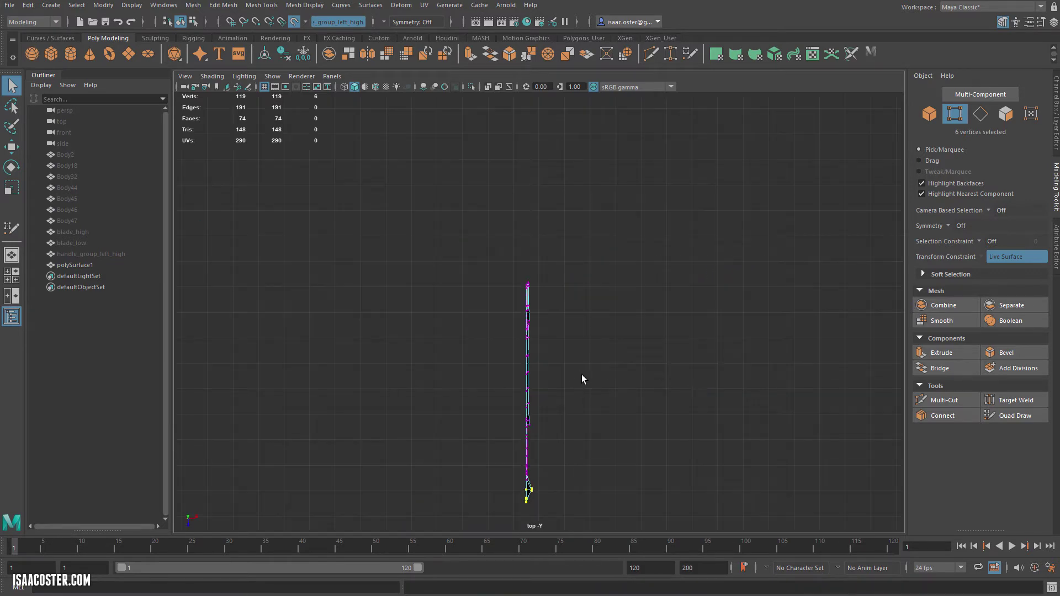
{"action": "key", "text": "f"}
{"action": "scroll", "coordinate": [528, 396], "scroll_direction": "down", "scroll_amount": 10}
{"action": "scroll", "coordinate": [525, 340], "scroll_direction": "up", "scroll_amount": 5}
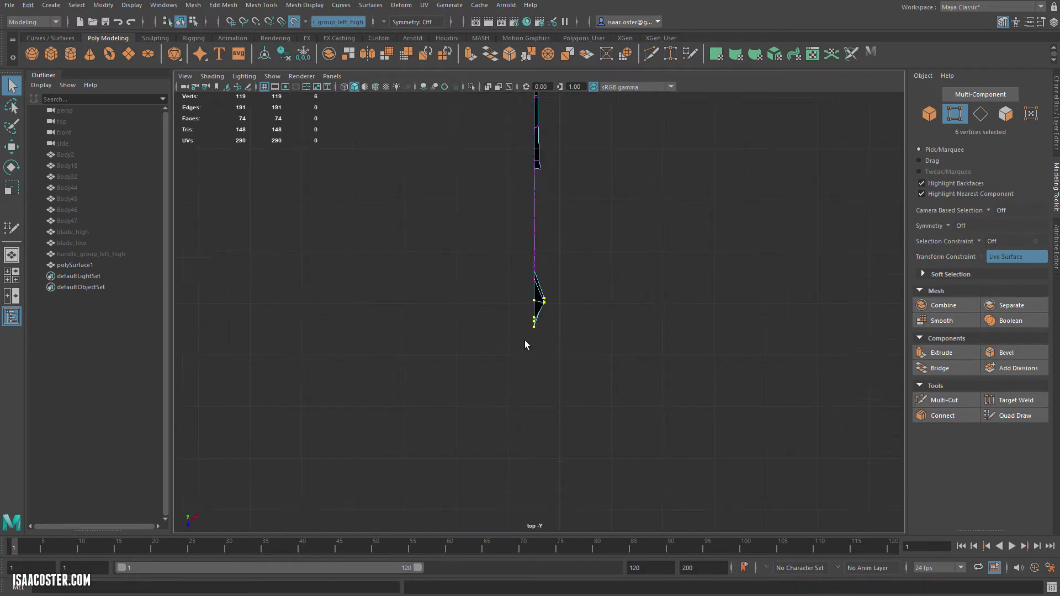
{"action": "key", "text": "r"}
{"action": "mouse_move", "coordinate": [576, 314]}
{"action": "left_mouse_down"}
{"action": "mouse_move", "coordinate": [569, 332]}
{"action": "mouse_move", "coordinate": [576, 295]}
{"action": "left_mouse_up"}
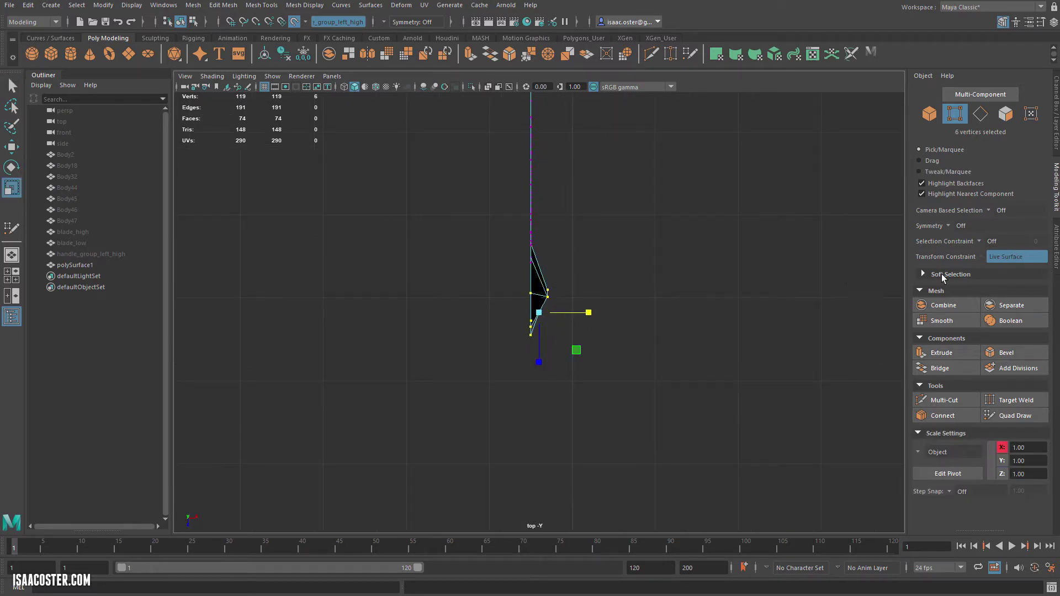
{"action": "left_click", "coordinate": [338, 22]}
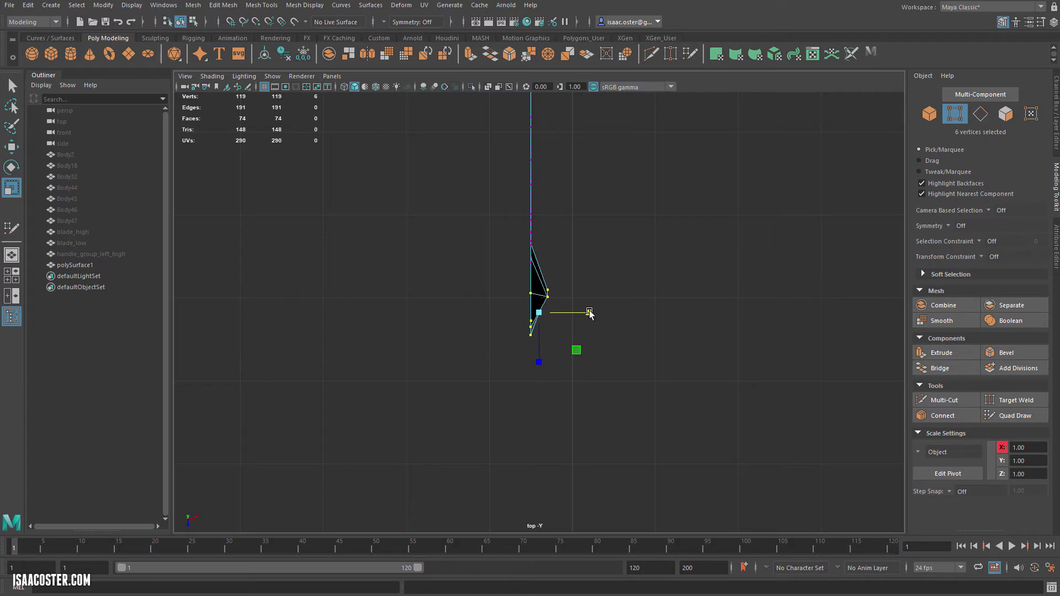
{"action": "left_click_drag", "start_coordinate": [588, 313], "coordinate": [561, 311]}
{"action": "scroll", "coordinate": [554, 315], "scroll_direction": "up", "scroll_amount": 5}
{"action": "key", "text": "w"}
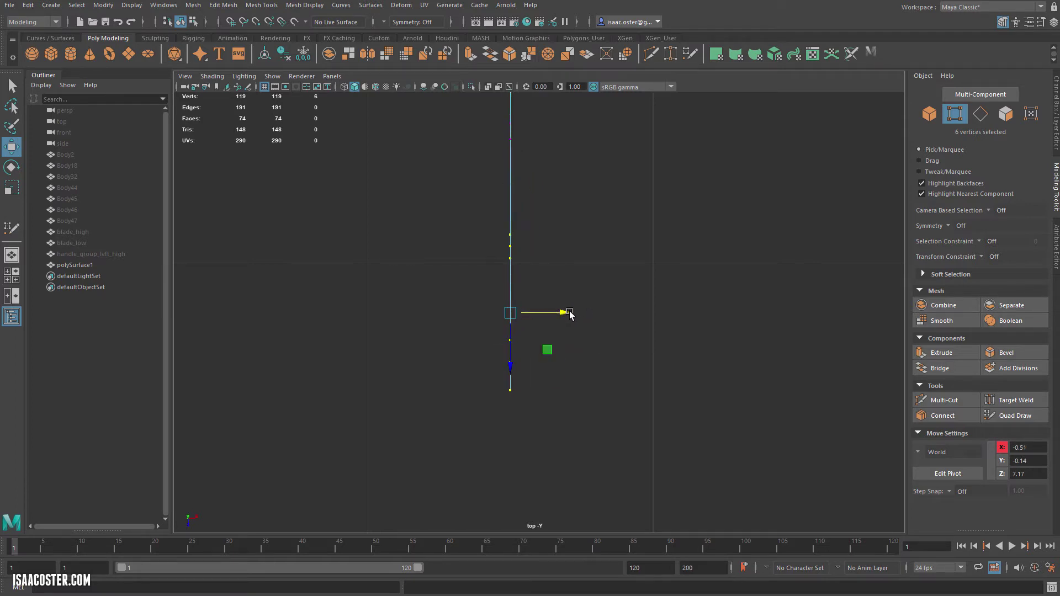
{"action": "middle_click_drag", "start_coordinate": [567, 313], "coordinate": [547, 360], "text": "alt"}
Return to the perspective view, show the high-poly handle again, and make it live for Quad Draw
{"action": "key", "text": "space"}
{"action": "left_click_drag", "start_coordinate": [577, 311], "coordinate": [677, 343]}
{"action": "left_click_drag", "start_coordinate": [626, 366], "coordinate": [615, 343], "text": "alt"}
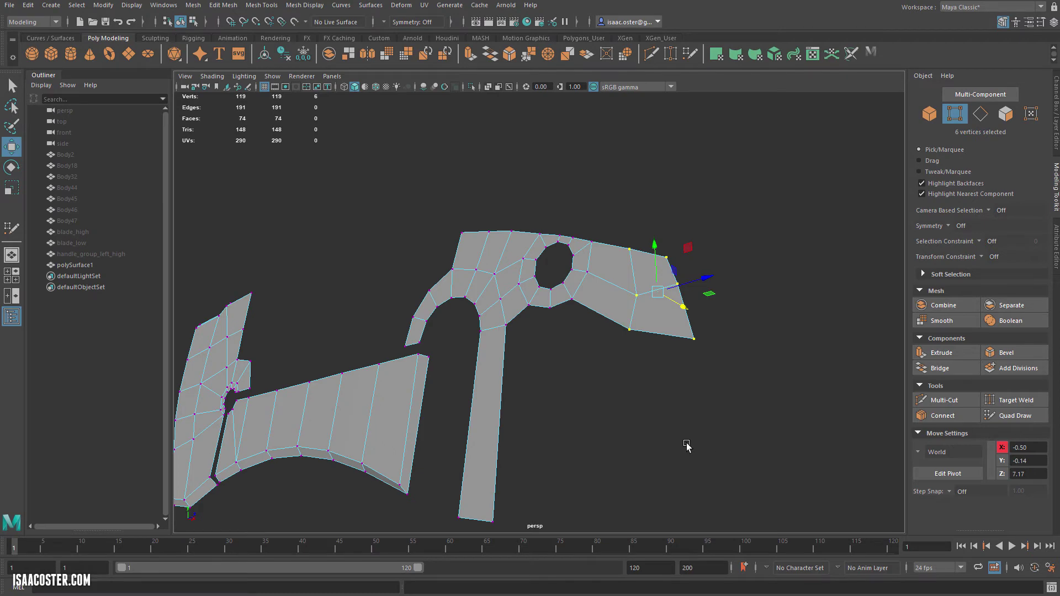
{"action": "mouse_move", "coordinate": [617, 384]}
{"action": "left_mouse_down", "text": "alt"}
{"action": "mouse_move", "coordinate": [659, 330]}
{"action": "mouse_move", "coordinate": [630, 428]}
{"action": "mouse_move", "coordinate": [597, 440]}
{"action": "mouse_move", "coordinate": [579, 414]}
{"action": "mouse_move", "coordinate": [625, 363]}
{"action": "mouse_move", "coordinate": [602, 398]}
{"action": "left_mouse_up", "text": "alt"}
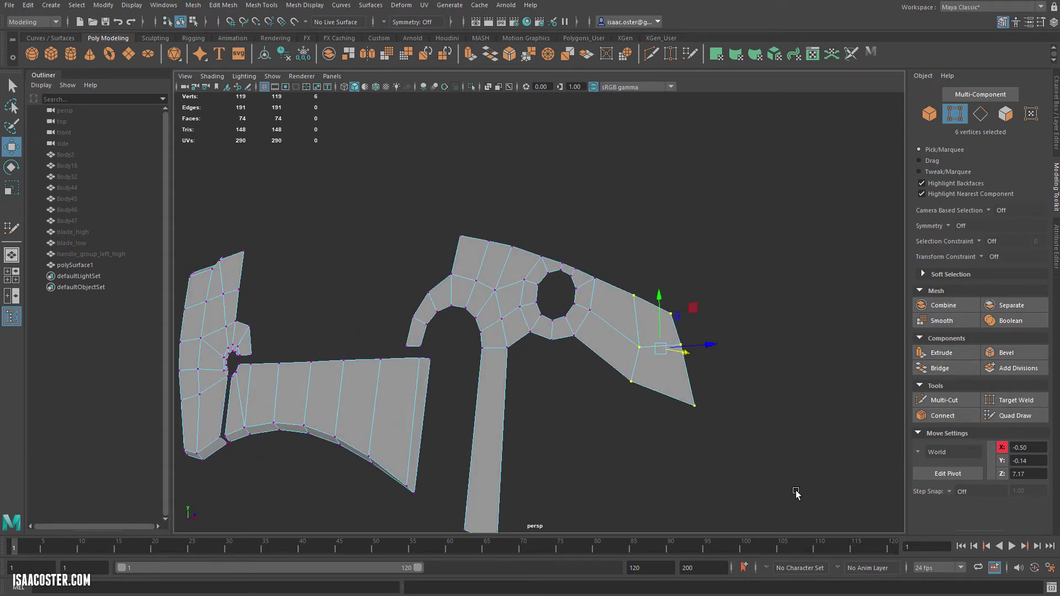
{"action": "left_click", "coordinate": [1000, 416]}
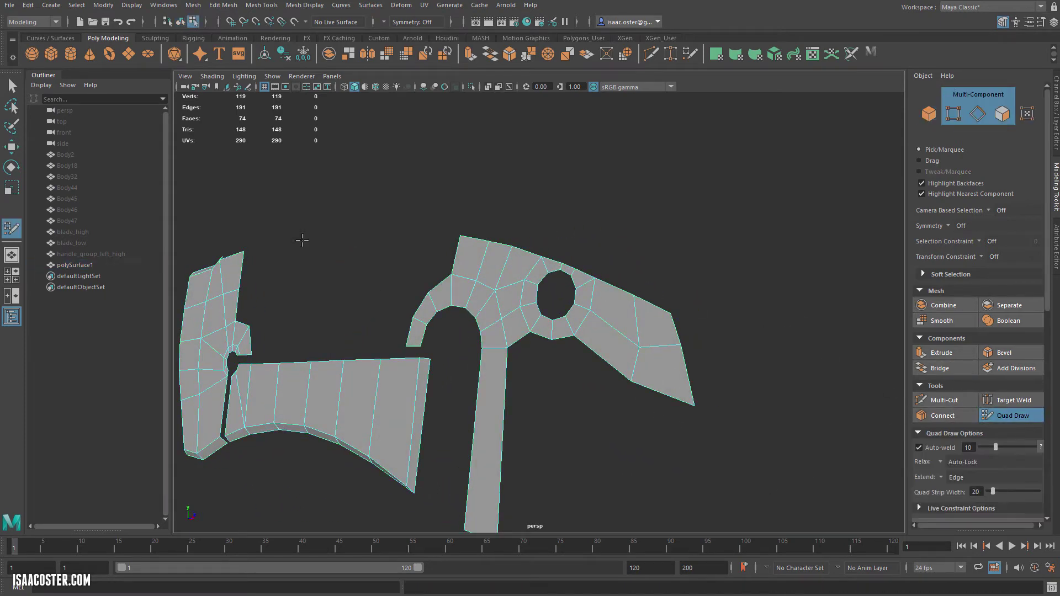
{"action": "left_click", "coordinate": [89, 255]}
{"action": "key", "text": "shift+h"}
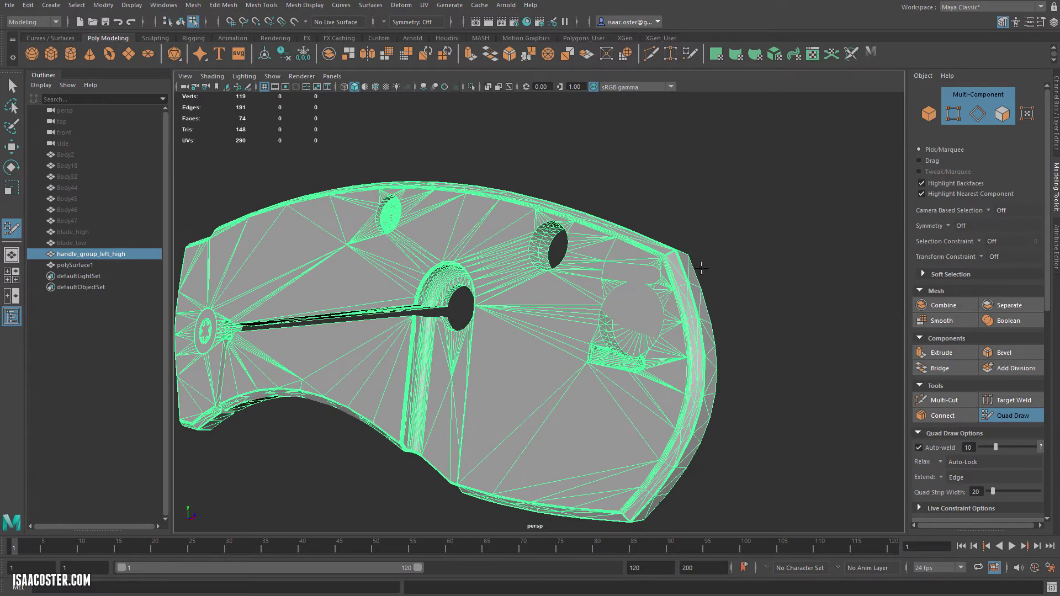
{"action": "left_click", "coordinate": [294, 23]}
{"action": "mouse_move", "coordinate": [704, 331]}
{"action": "left_mouse_down", "text": "alt"}
{"action": "mouse_move", "coordinate": [745, 348]}
{"action": "mouse_move", "coordinate": [805, 292]}
{"action": "mouse_move", "coordinate": [684, 322]}
{"action": "left_mouse_up", "text": "alt"}
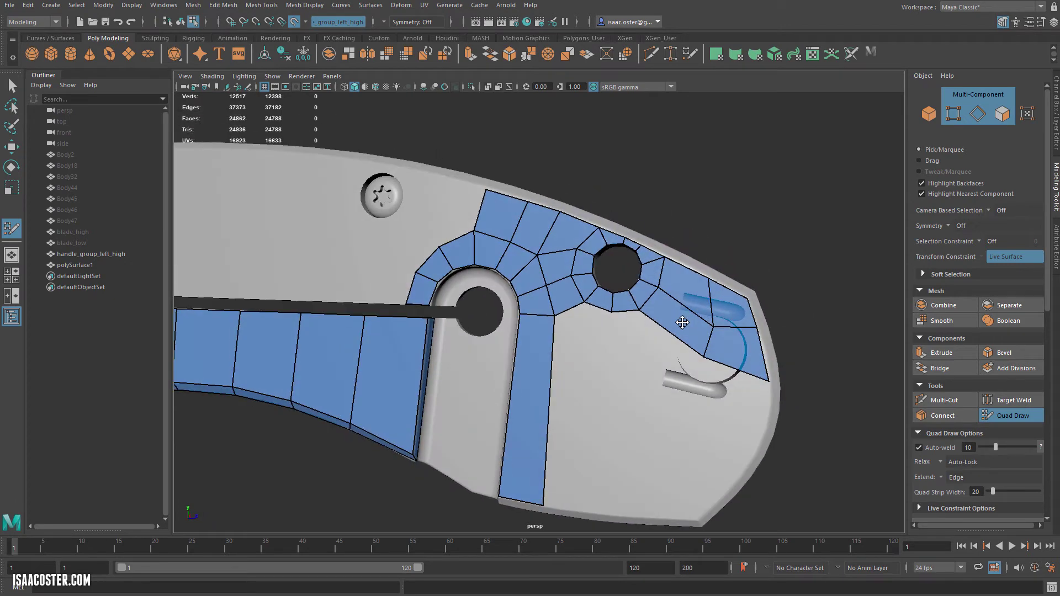
Extend the end strip downward with one quad covering the rounded end of the lower groove
{"action": "middle_click_drag", "start_coordinate": [767, 347], "coordinate": [686, 326], "text": "alt"}
{"action": "right_click_drag", "start_coordinate": [686, 326], "coordinate": [714, 332], "text": "alt"}
{"action": "left_click_drag", "start_coordinate": [715, 331], "coordinate": [724, 330], "text": "alt"}
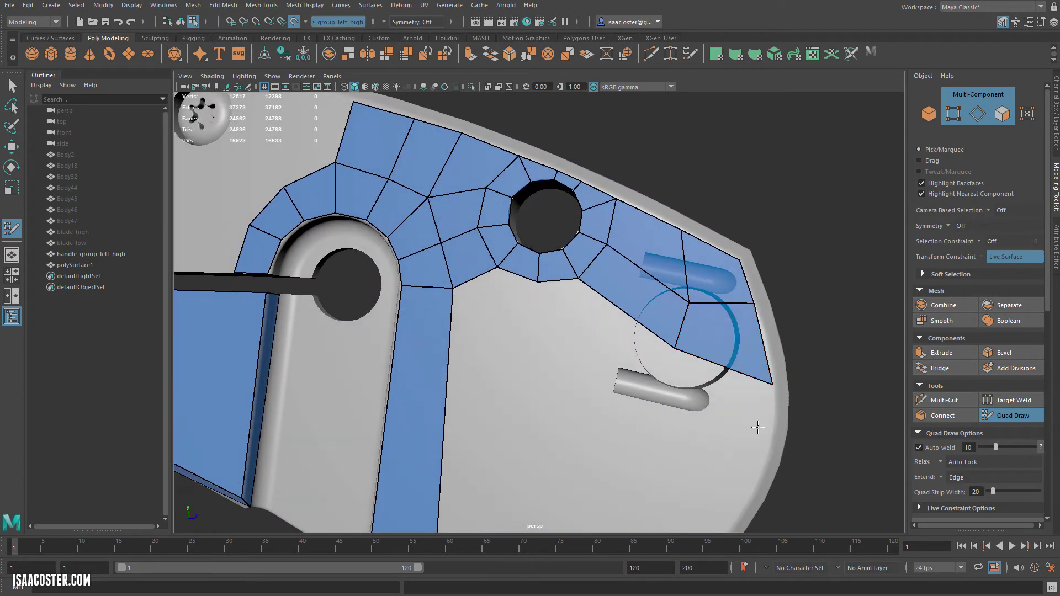
{"action": "middle_click_drag", "start_coordinate": [758, 427], "coordinate": [711, 385], "text": "alt"}
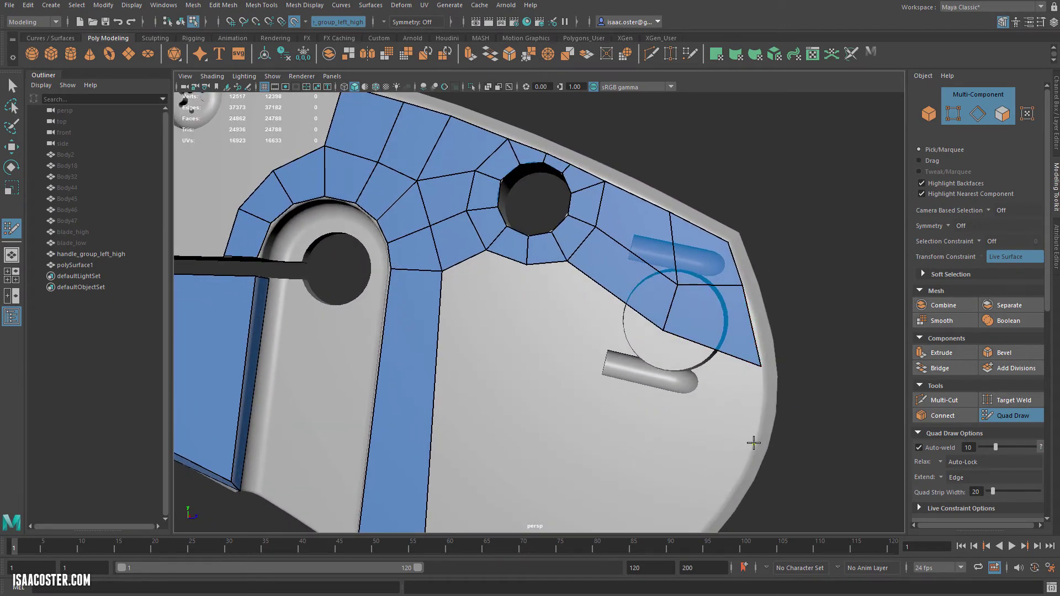
{"action": "left_click", "coordinate": [704, 380], "text": "shift"}
Add two quads along the curved end to the bottom corner and pull their inner vertices together onto the handle's bottom edge
{"action": "middle_click_drag", "start_coordinate": [703, 379], "coordinate": [700, 275], "text": "alt"}
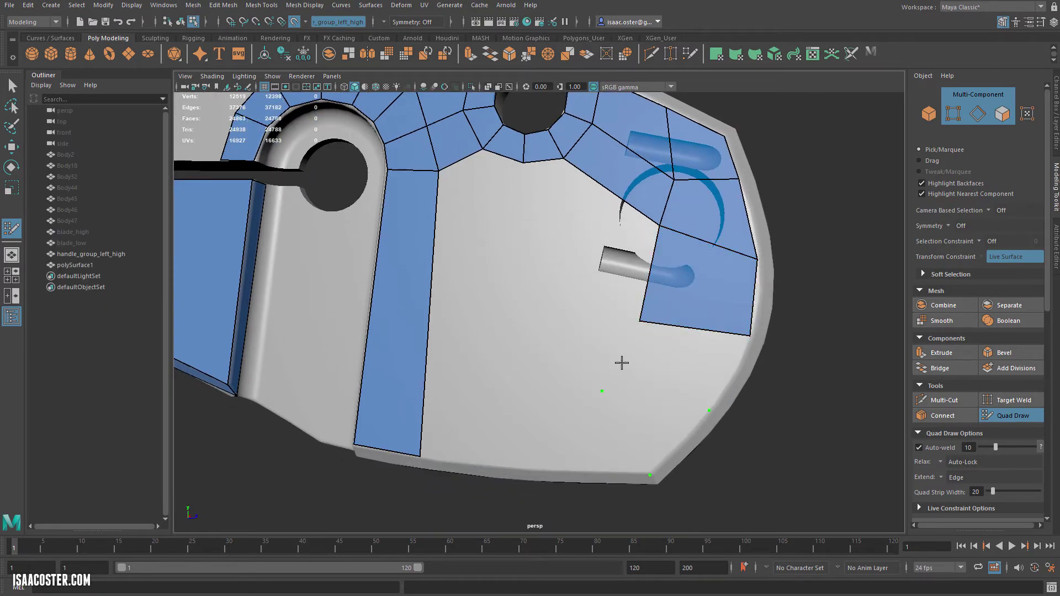
{"action": "left_click", "coordinate": [649, 412], "text": "shift"}
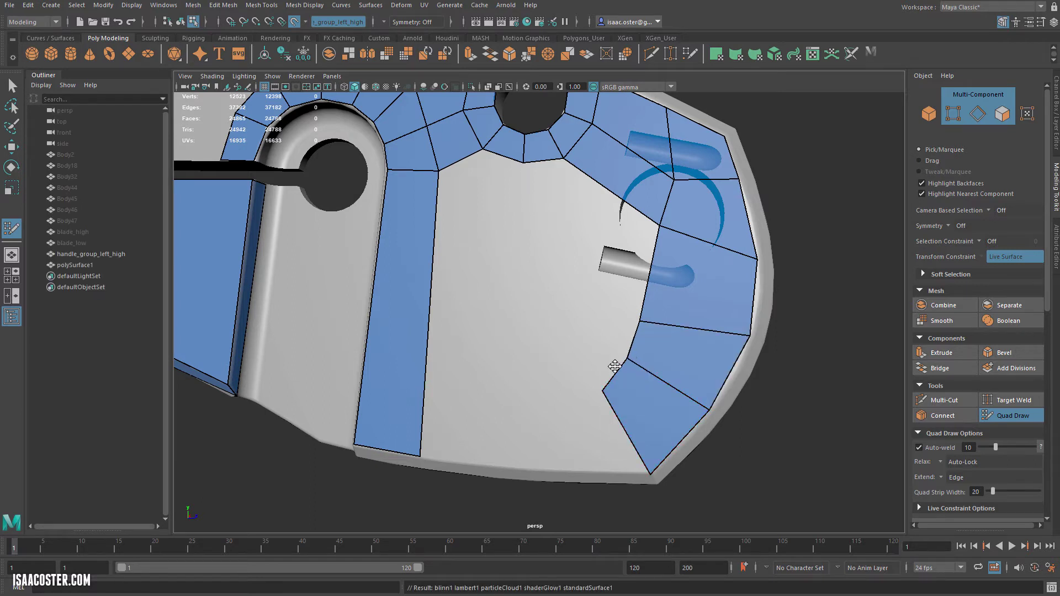
{"action": "left_click_drag", "start_coordinate": [616, 366], "coordinate": [567, 470]}
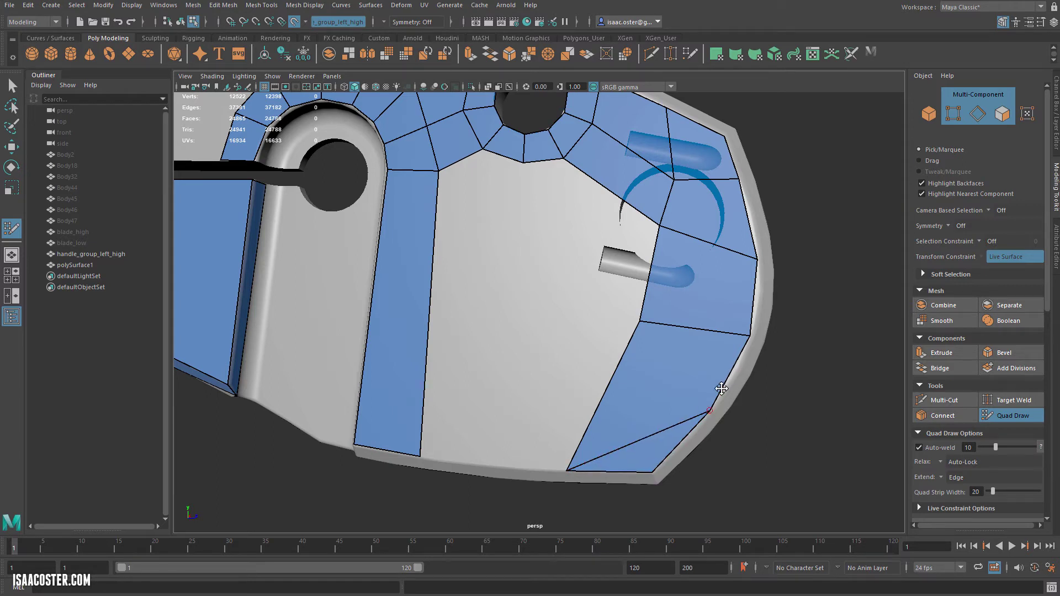
Reposition three vertices of the end strip and insert an edge loop across its long lower quad, pulling the loop onto the curved end
{"action": "left_click_drag", "start_coordinate": [752, 330], "coordinate": [758, 310]}
{"action": "left_click_drag", "start_coordinate": [642, 319], "coordinate": [644, 303]}
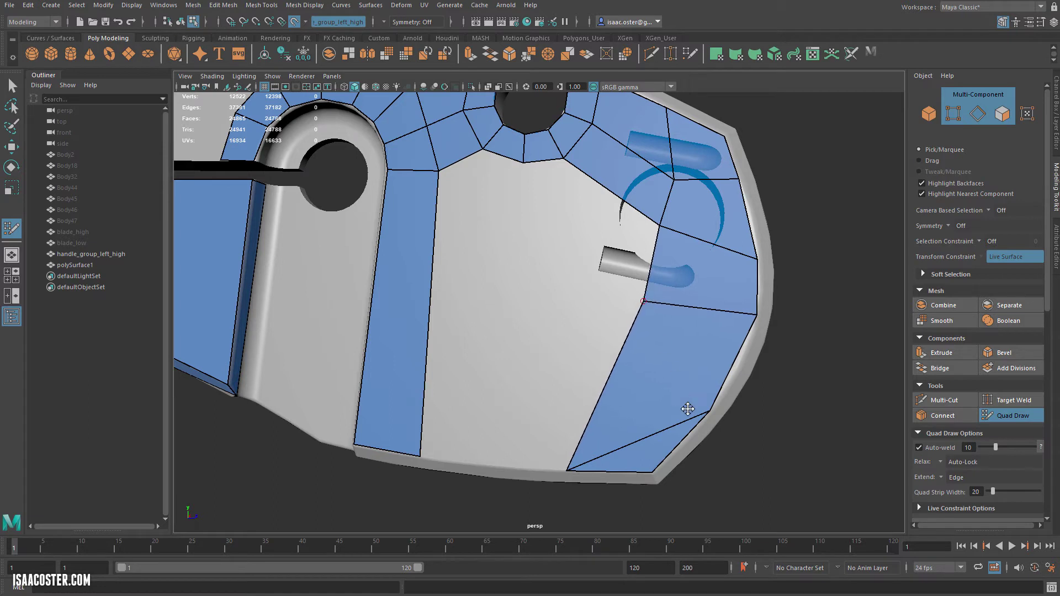
{"action": "left_click_drag", "start_coordinate": [709, 413], "coordinate": [686, 437]}
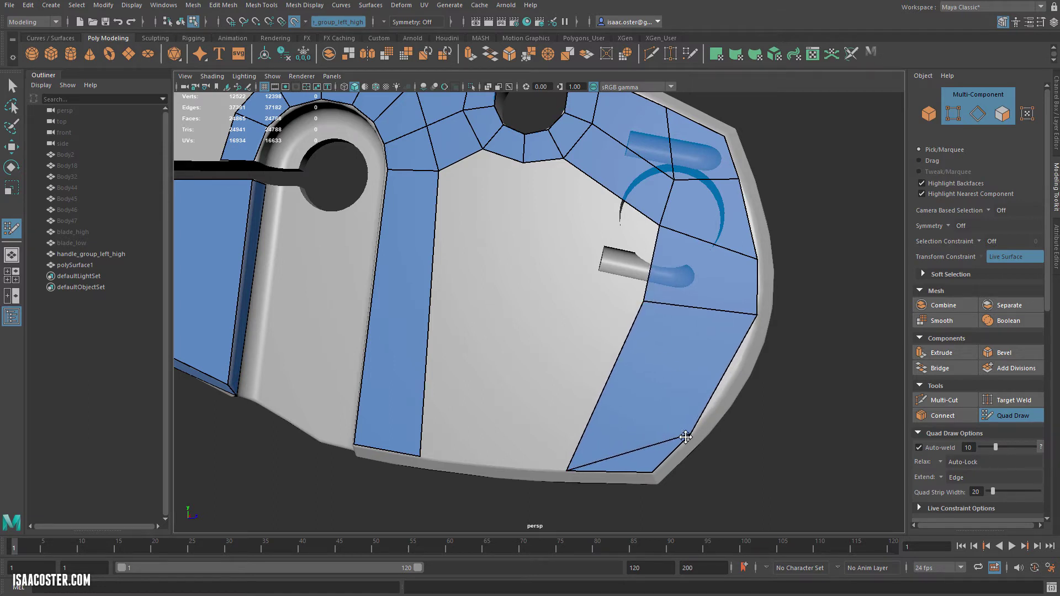
{"action": "left_click", "coordinate": [719, 379], "text": "ctrl"}
{"action": "left_click_drag", "start_coordinate": [721, 378], "coordinate": [732, 375]}
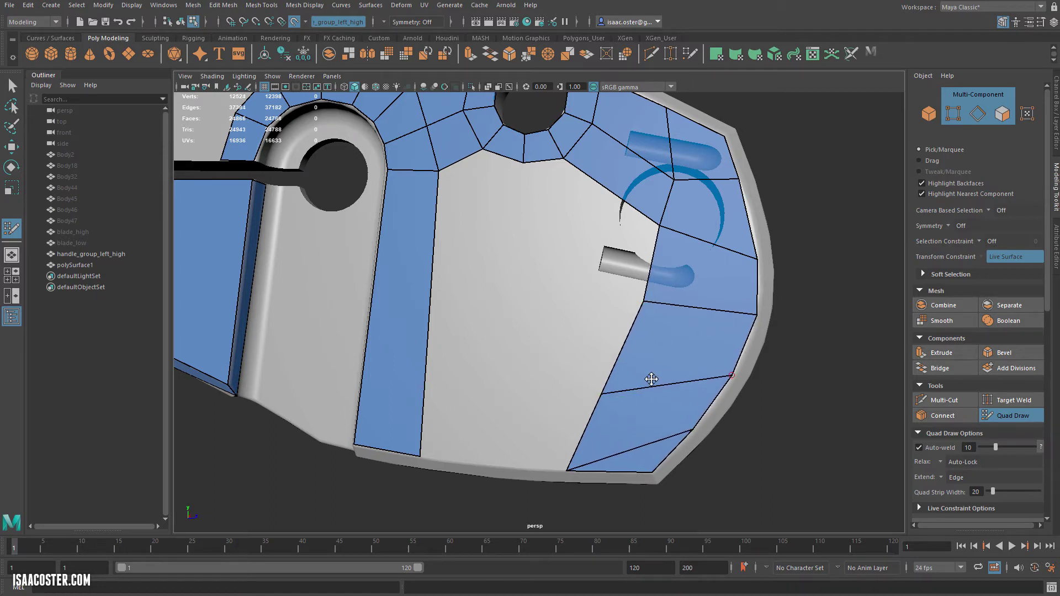
Adjust the inserted loop's vertices and slide the strip's outer vertices along the handle's curved end to even out the quads
{"action": "left_click_drag", "start_coordinate": [601, 393], "coordinate": [614, 373]}
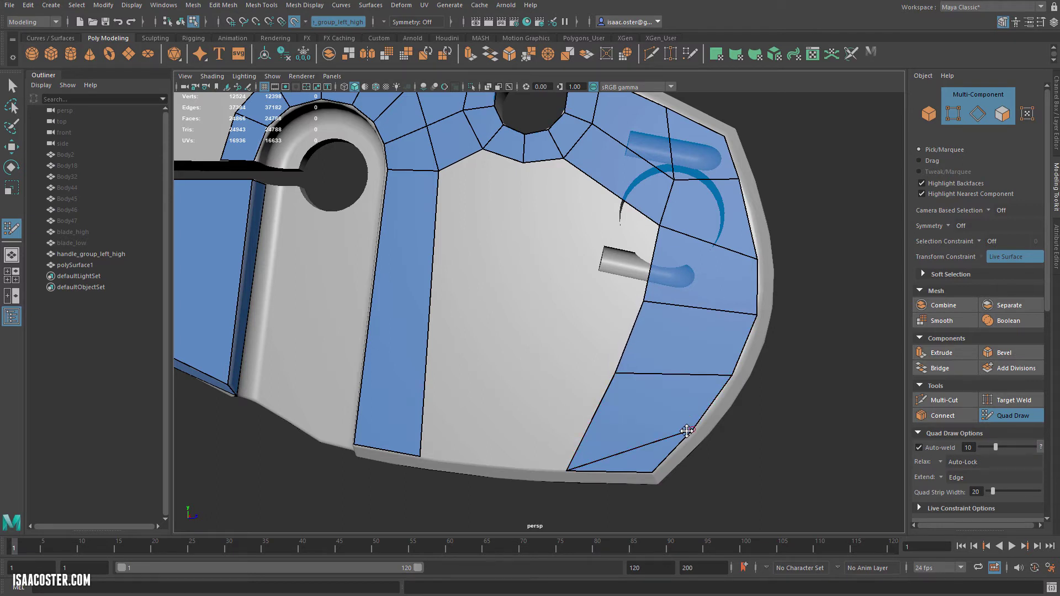
{"action": "left_click_drag", "start_coordinate": [689, 432], "coordinate": [690, 433]}
{"action": "left_click_drag", "start_coordinate": [730, 378], "coordinate": [727, 383]}
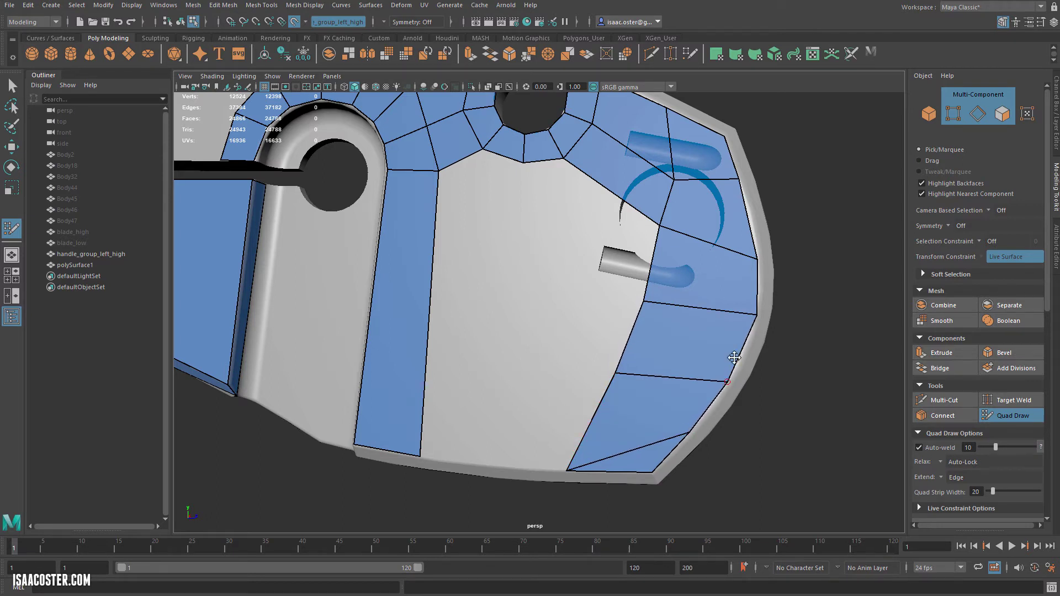
{"action": "left_click_drag", "start_coordinate": [754, 319], "coordinate": [751, 330]}
{"action": "left_click_drag", "start_coordinate": [754, 261], "coordinate": [759, 289]}
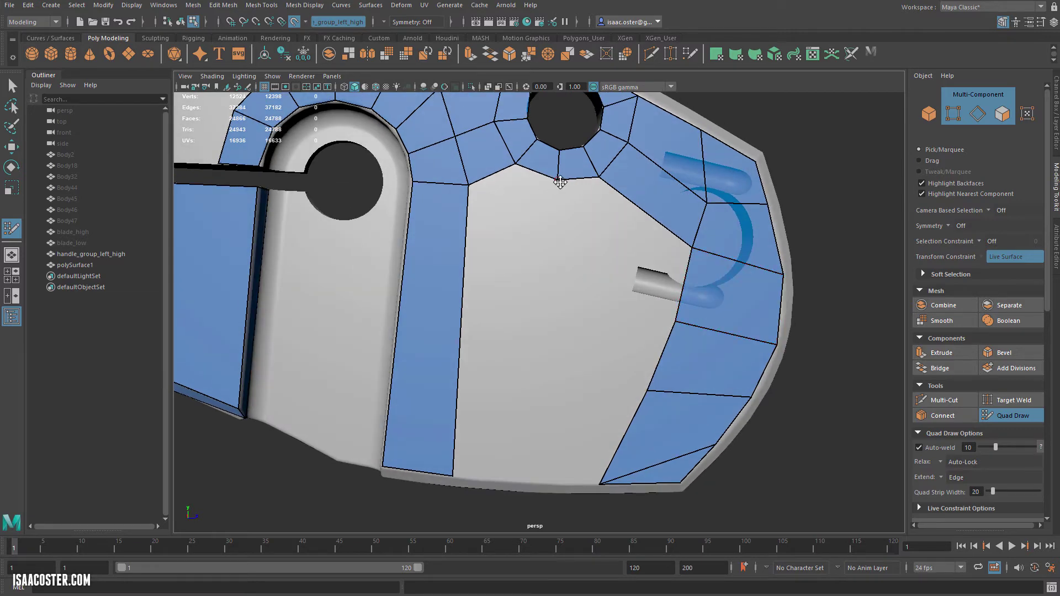
Add three quads along the inner side of the end strip, from the round hole down to the handle's bottom edge
{"action": "left_click", "coordinate": [631, 253], "text": "shift"}
{"action": "left_click", "coordinate": [571, 371]}
{"action": "left_click", "coordinate": [627, 355], "text": "shift"}
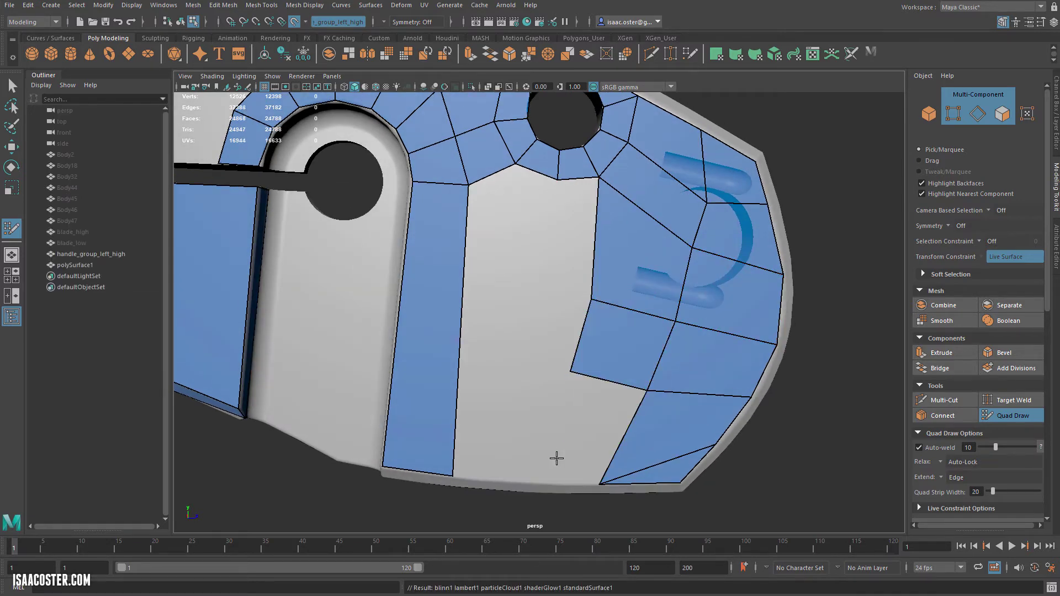
{"action": "left_click", "coordinate": [532, 481]}
{"action": "left_click", "coordinate": [575, 433], "text": "shift"}
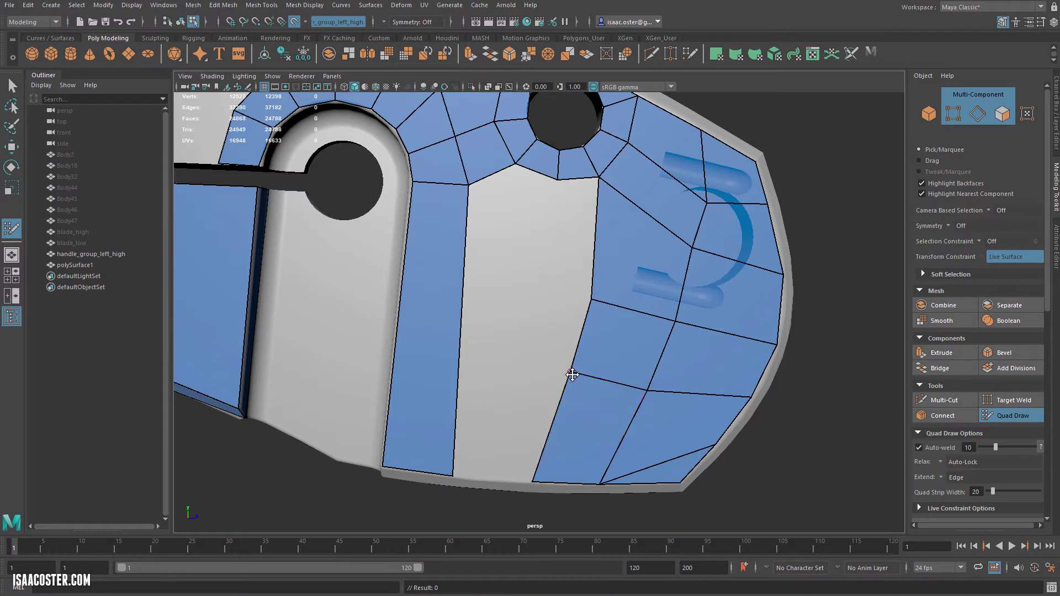
Shift the inner vertex between the two lowest new quads to smooth the column's edge
{"action": "left_click_drag", "start_coordinate": [569, 419], "coordinate": [565, 426], "text": "alt"}
{"action": "mouse_move", "coordinate": [561, 382]}
{"action": "left_mouse_down"}
{"action": "mouse_move", "coordinate": [554, 403]}
{"action": "mouse_move", "coordinate": [557, 389]}
{"action": "left_mouse_up"}
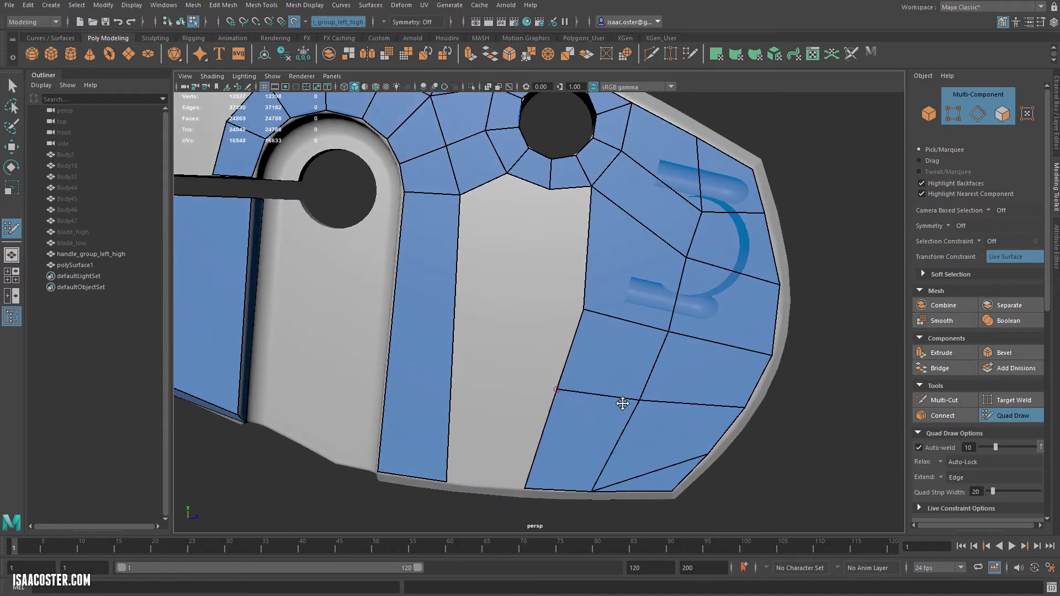
{"action": "left_click_drag", "start_coordinate": [596, 312], "coordinate": [590, 310]}
{"action": "key", "text": "ctrl+z"}
{"action": "left_click_drag", "start_coordinate": [545, 362], "coordinate": [609, 303], "text": "alt"}
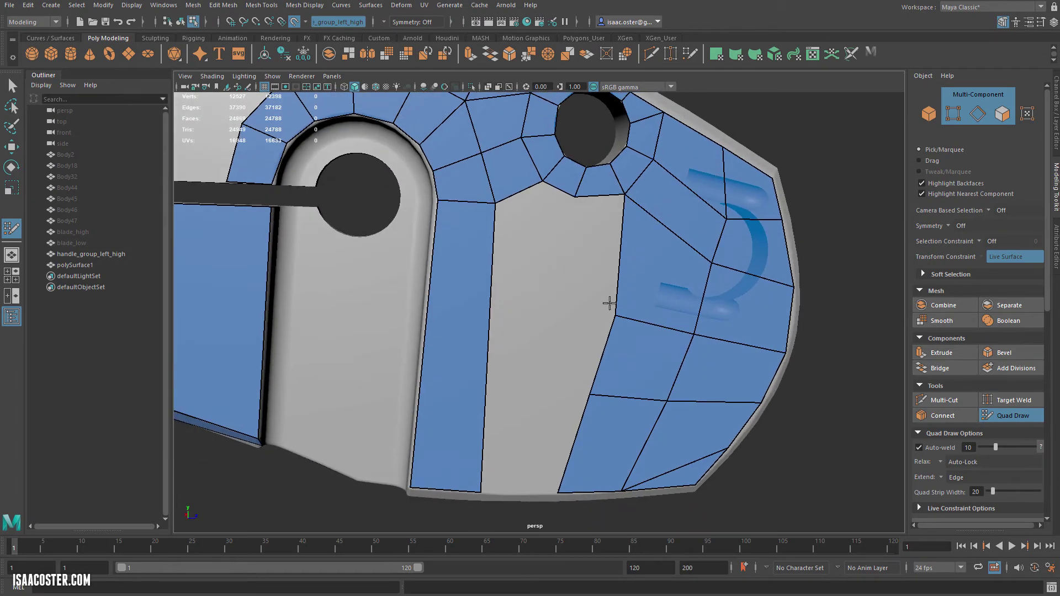
Insert two edge loops across the strip beside the channel and fill the gap to the end mesh with four quads
{"action": "left_click", "coordinate": [492, 307], "text": "ctrl"}
{"action": "left_click", "coordinate": [523, 452]}
{"action": "left_click", "coordinate": [542, 433], "text": "shift"}
{"action": "left_click", "coordinate": [554, 351], "text": "shift"}
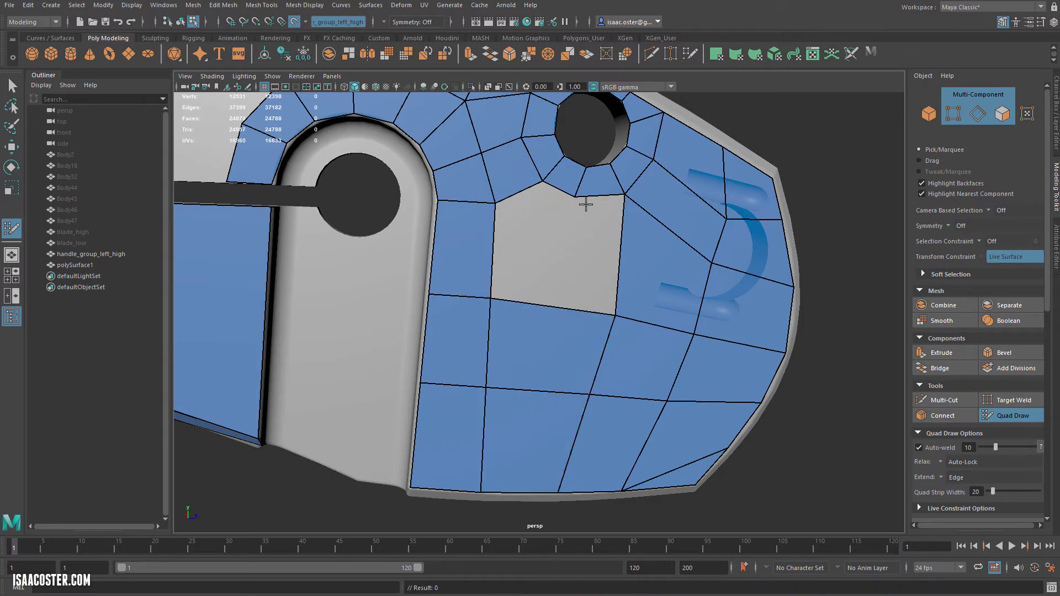
{"action": "left_click", "coordinate": [523, 228], "text": "shift"}
{"action": "left_click", "coordinate": [586, 279], "text": "shift"}
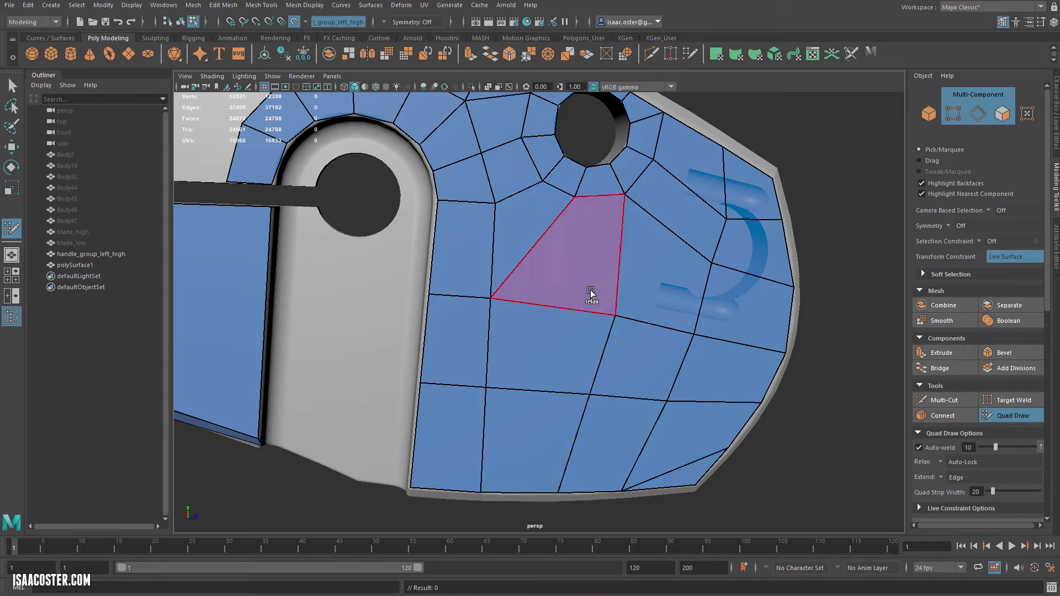
Line the wall of the channel's rounded end with three quads, starting at the upper edge of the slot
{"action": "left_click_drag", "start_coordinate": [586, 294], "coordinate": [502, 299], "text": "alt"}
{"action": "right_click_drag", "start_coordinate": [501, 298], "coordinate": [490, 308], "text": "alt"}
{"action": "middle_click_drag", "start_coordinate": [490, 308], "coordinate": [476, 282], "text": "alt"}
{"action": "mouse_move", "coordinate": [476, 283]}
{"action": "left_mouse_down", "text": "alt"}
{"action": "mouse_move", "coordinate": [483, 270]}
{"action": "mouse_move", "coordinate": [487, 292]}
{"action": "left_mouse_up", "text": "alt"}
{"action": "middle_click_drag", "start_coordinate": [487, 291], "coordinate": [557, 339], "text": "alt"}
{"action": "right_click_drag", "start_coordinate": [558, 340], "coordinate": [617, 352], "text": "alt"}
{"action": "middle_click_drag", "start_coordinate": [617, 351], "coordinate": [589, 348], "text": "alt"}
{"action": "middle_click_drag", "start_coordinate": [521, 335], "coordinate": [506, 339], "text": "alt"}
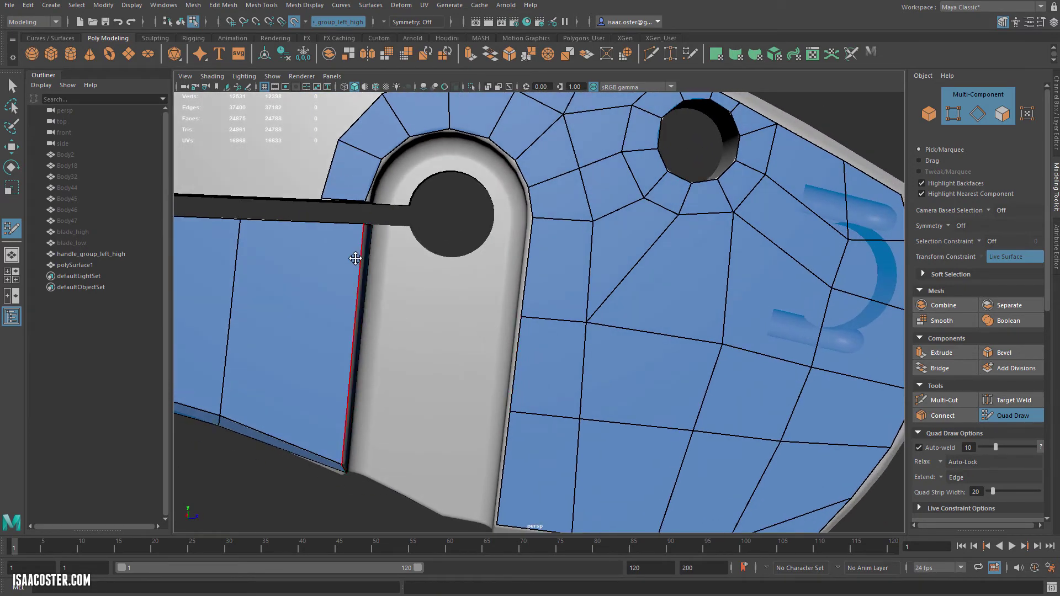
{"action": "right_click_drag", "start_coordinate": [357, 258], "coordinate": [400, 284], "text": "alt"}
{"action": "middle_click_drag", "start_coordinate": [400, 284], "coordinate": [513, 360], "text": "alt"}
{"action": "left_click_drag", "start_coordinate": [513, 359], "coordinate": [502, 416], "text": "alt"}
{"action": "right_click_drag", "start_coordinate": [503, 416], "coordinate": [534, 423], "text": "alt"}
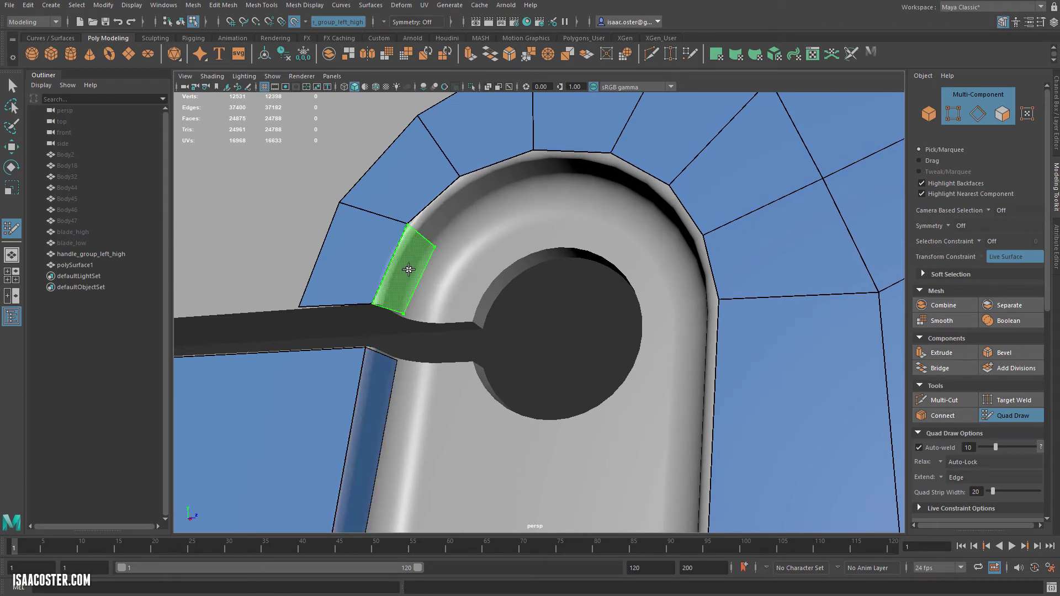
{"action": "left_click", "coordinate": [476, 204], "text": "shift"}
{"action": "left_click", "coordinate": [451, 204], "text": "shift"}
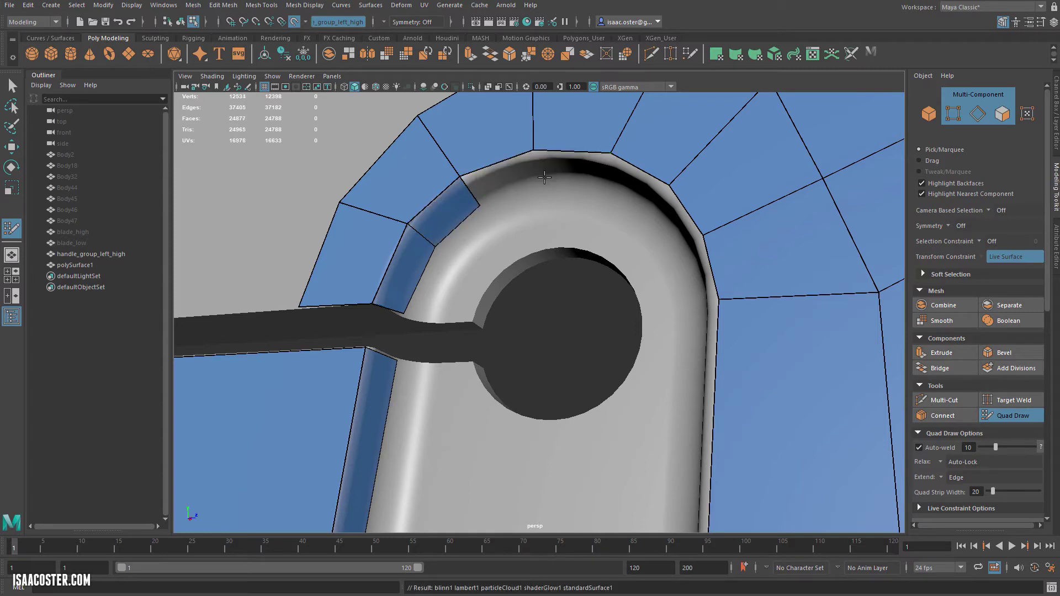
{"action": "left_click", "coordinate": [526, 176], "text": "shift"}
Continue the wall quads around the rest of the channel's arch with four more, up to the start of the straight side
{"action": "left_click_drag", "start_coordinate": [635, 220], "coordinate": [655, 198], "text": "alt"}
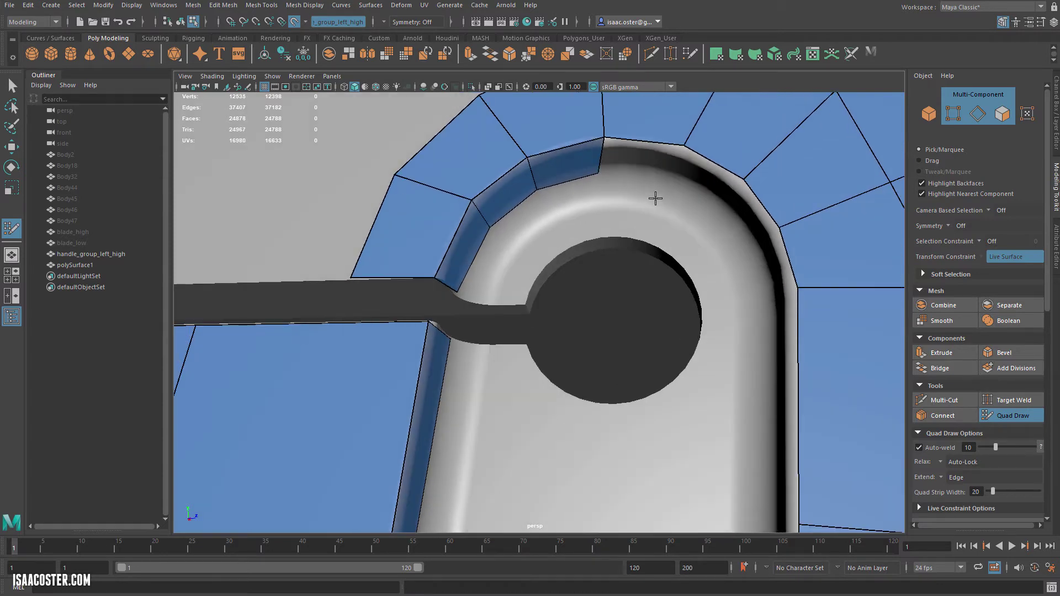
{"action": "left_click", "coordinate": [642, 165], "text": "shift"}
{"action": "mouse_move", "coordinate": [705, 213]}
{"action": "left_mouse_down", "text": "alt"}
{"action": "mouse_move", "coordinate": [584, 286]}
{"action": "mouse_move", "coordinate": [544, 261]}
{"action": "left_mouse_up", "text": "alt"}
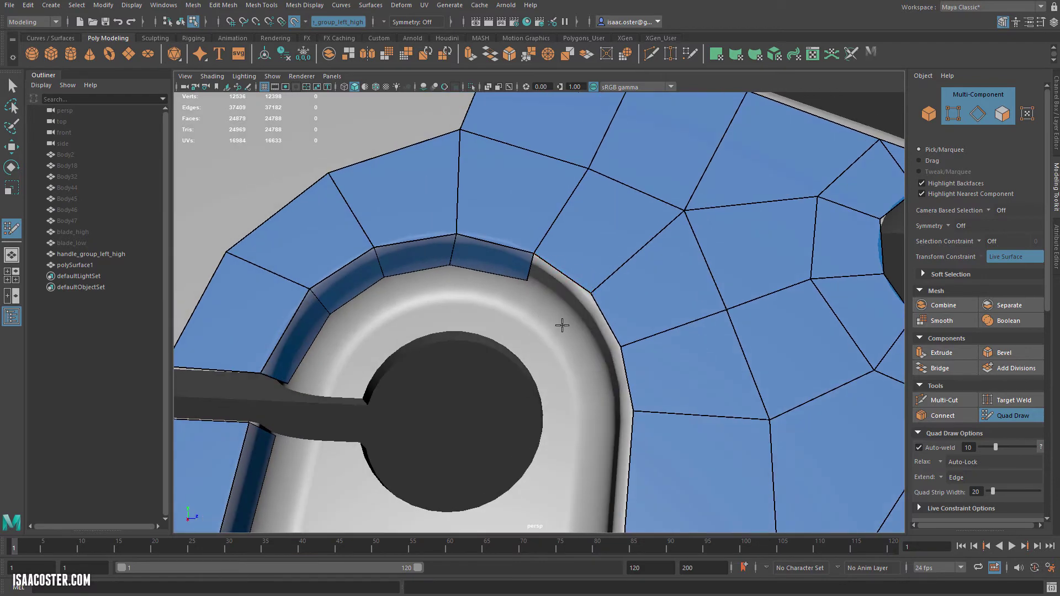
{"action": "left_click", "coordinate": [586, 359], "text": "shift"}
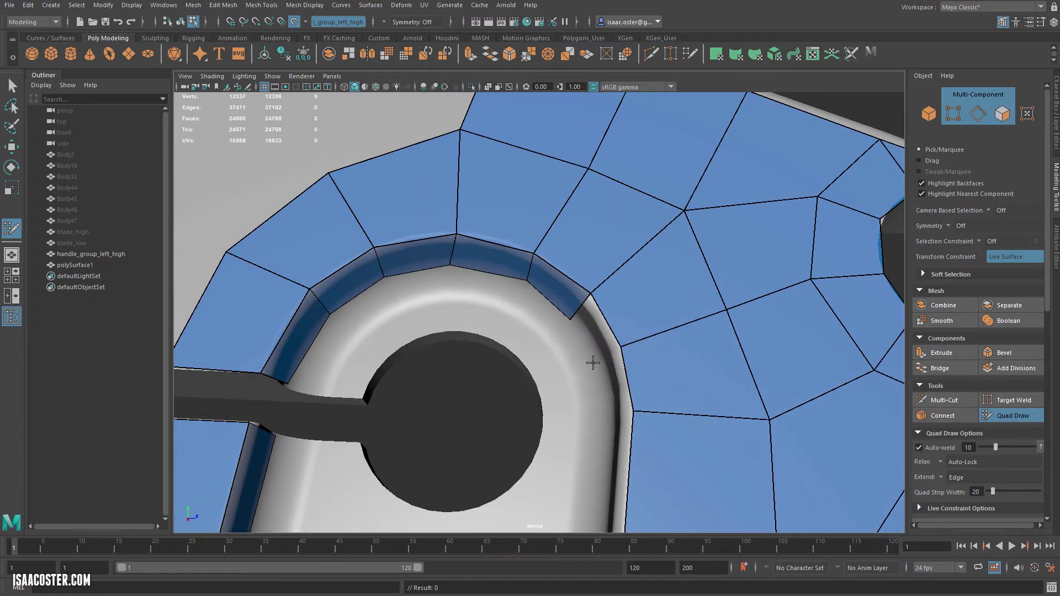
{"action": "left_click", "coordinate": [597, 343], "text": "shift"}
{"action": "left_click", "coordinate": [607, 417], "text": "shift"}
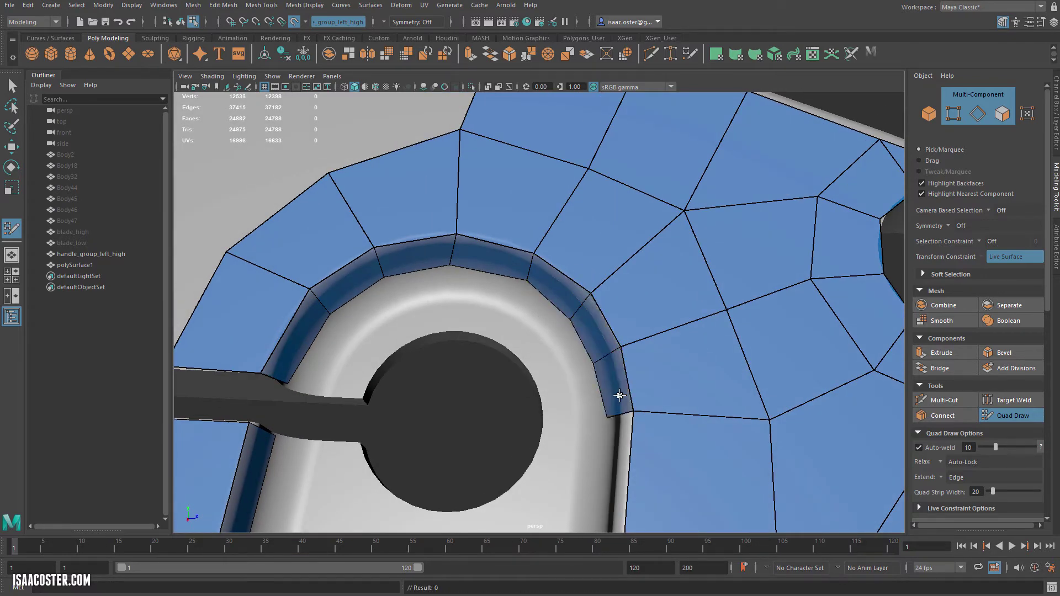
Extend the wall strip down the channel's straight side with three quads to the handle's bottom edge, matching the adjacent edge loops
{"action": "middle_click_drag", "start_coordinate": [607, 417], "coordinate": [664, 243], "text": "alt"}
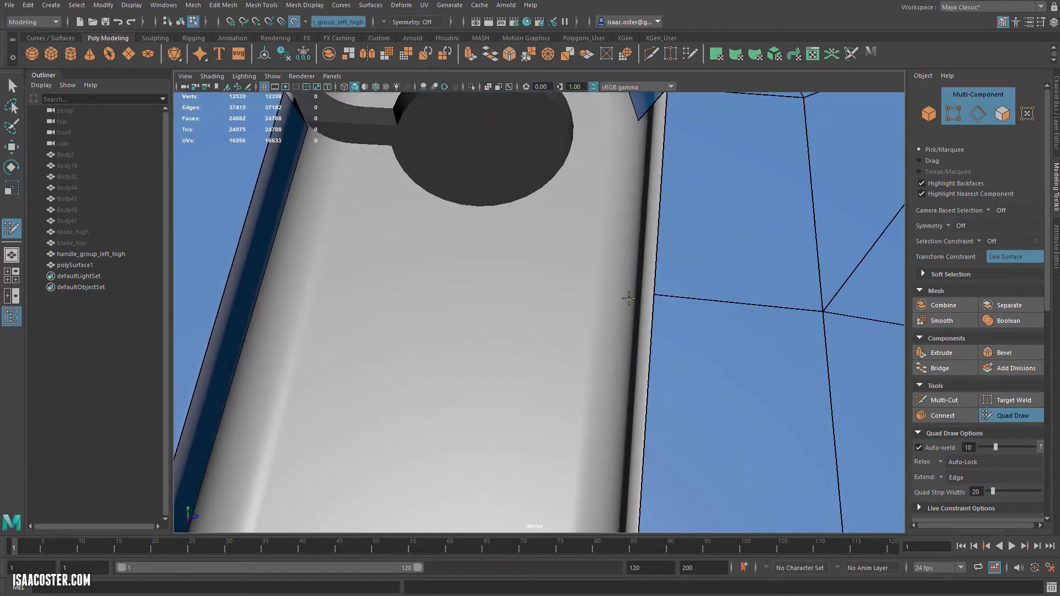
{"action": "left_click", "coordinate": [632, 309], "text": "shift"}
{"action": "middle_click_drag", "start_coordinate": [635, 331], "coordinate": [654, 279], "text": "alt"}
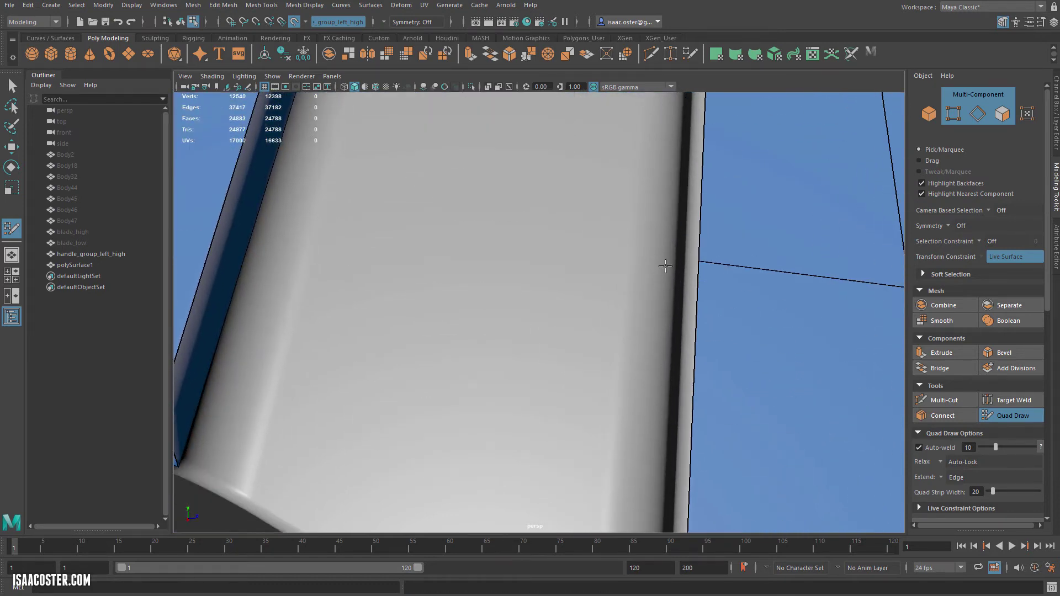
{"action": "left_click", "coordinate": [684, 240], "text": "shift"}
{"action": "mouse_move", "coordinate": [703, 384]}
{"action": "middle_mouse_down", "text": "alt"}
{"action": "mouse_move", "coordinate": [698, 343]}
{"action": "mouse_move", "coordinate": [630, 350]}
{"action": "mouse_move", "coordinate": [615, 464]}
{"action": "mouse_move", "coordinate": [747, 473]}
{"action": "middle_mouse_up", "text": "alt"}
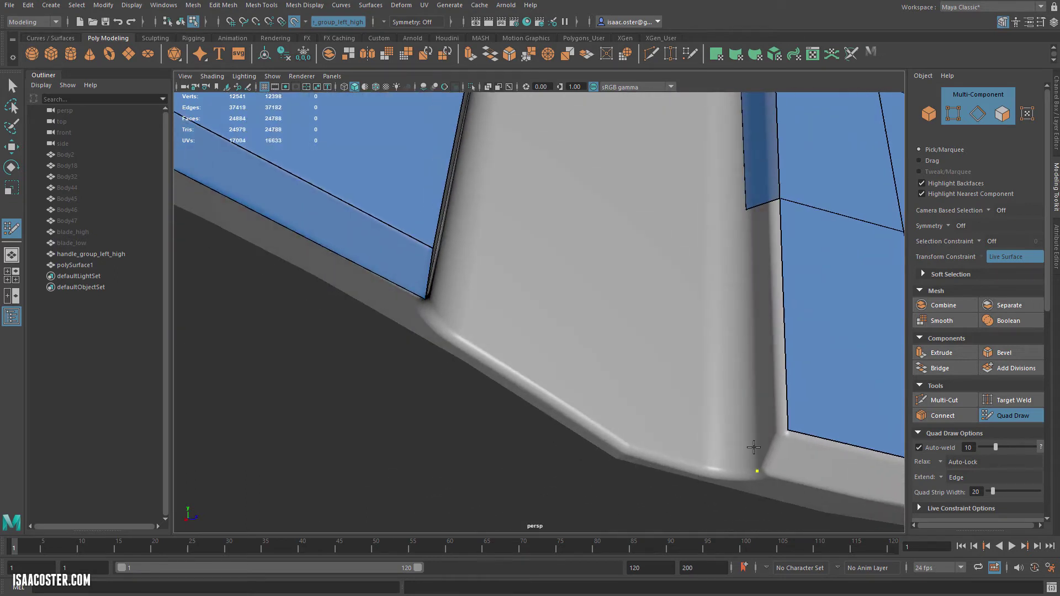
{"action": "left_click", "coordinate": [754, 450], "text": "shift"}
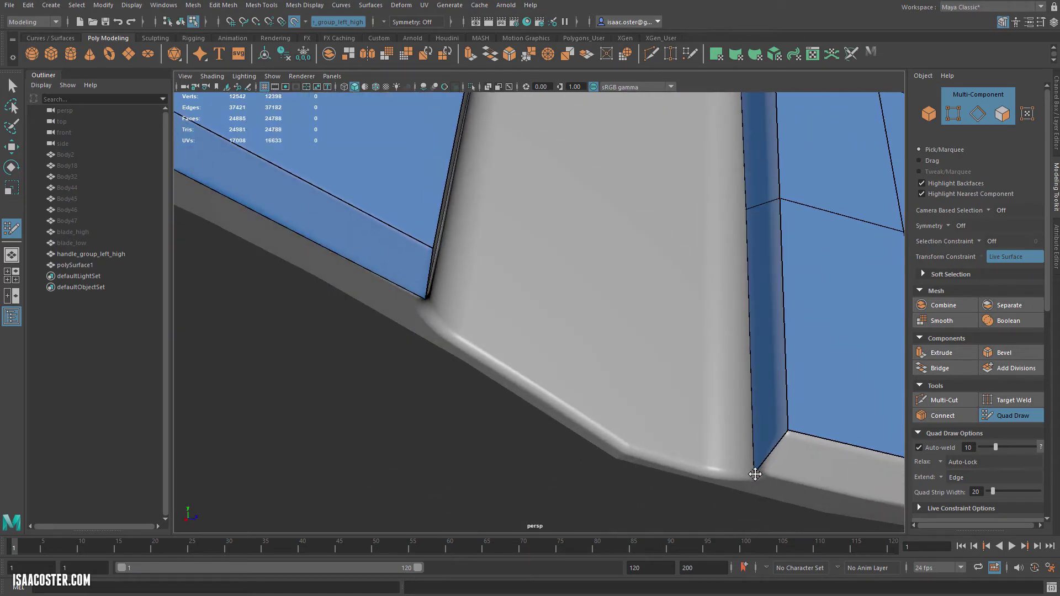
Add one long quad over the floor fillet on the channel's opposite straight side, from the slot to the bottom edge
{"action": "middle_click_drag", "start_coordinate": [709, 256], "coordinate": [672, 388], "text": "alt"}
{"action": "middle_click_drag", "start_coordinate": [637, 172], "coordinate": [600, 317], "text": "alt"}
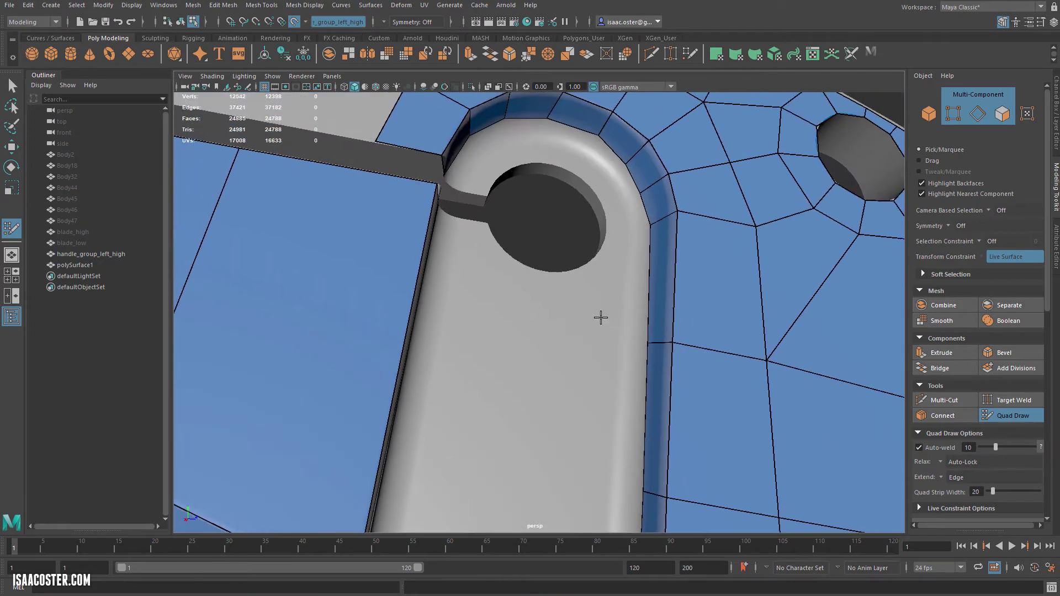
{"action": "scroll", "coordinate": [550, 308], "scroll_direction": "down", "scroll_amount": 2}
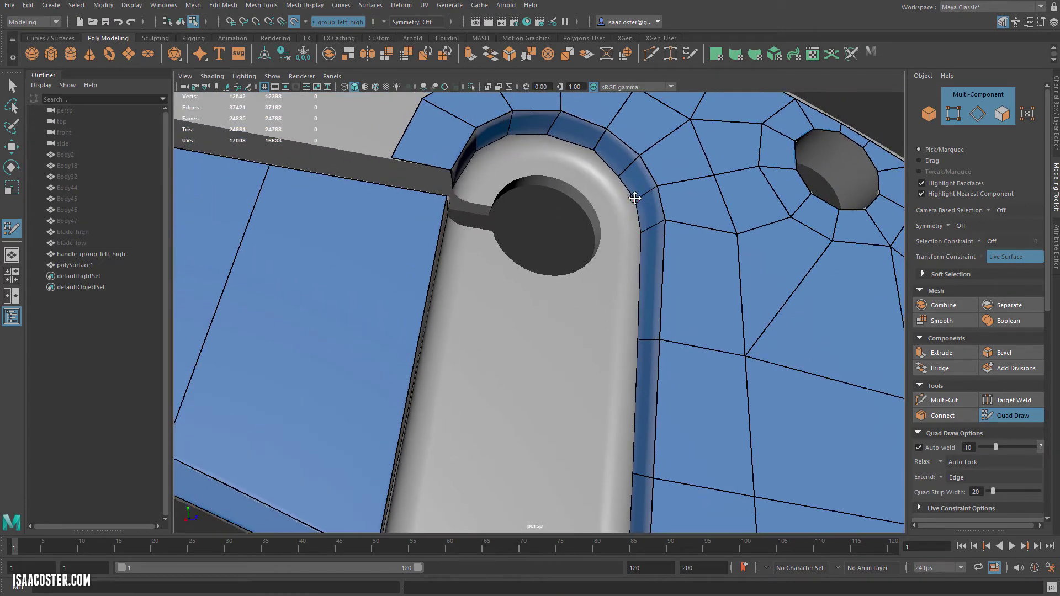
{"action": "mouse_move", "coordinate": [622, 174]}
{"action": "left_mouse_down", "text": "alt"}
{"action": "mouse_move", "coordinate": [502, 253]}
{"action": "mouse_move", "coordinate": [569, 177]}
{"action": "mouse_move", "coordinate": [622, 201]}
{"action": "mouse_move", "coordinate": [573, 190]}
{"action": "left_mouse_up", "text": "alt"}
{"action": "scroll", "coordinate": [572, 190], "scroll_direction": "up", "scroll_amount": 2}
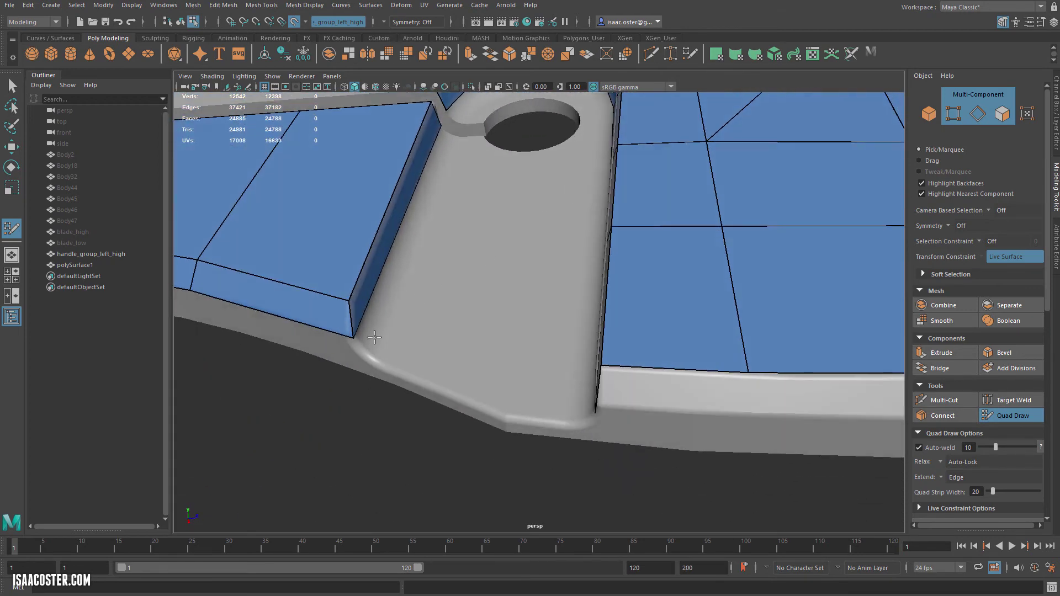
{"action": "left_click_drag", "start_coordinate": [427, 242], "coordinate": [433, 223], "text": "alt"}
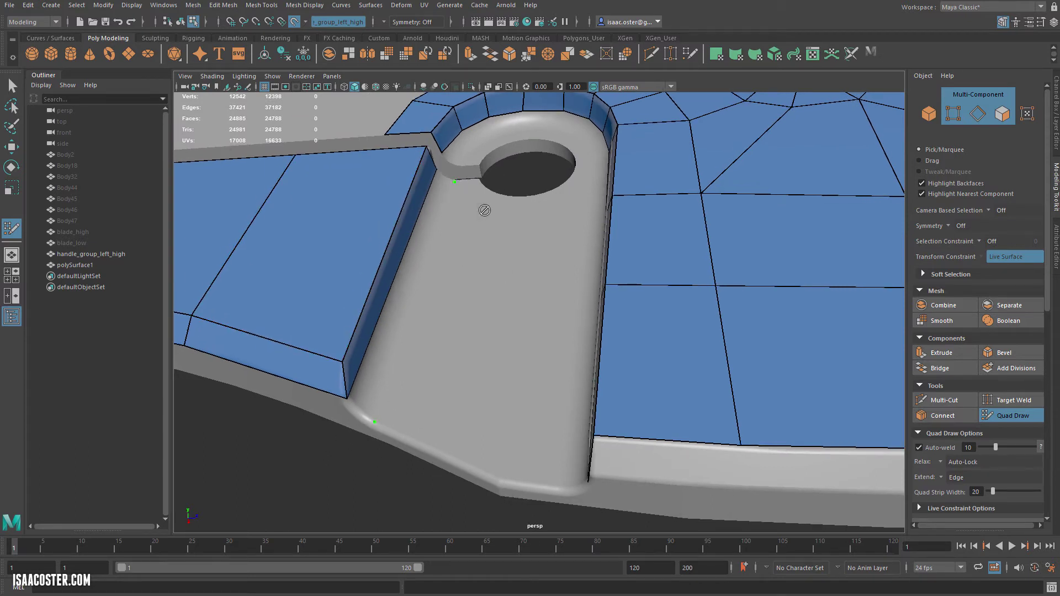
{"action": "left_click", "coordinate": [407, 286], "text": "shift"}
Begin a second row inside the arch's wall strip with three quads over the floor fillet, starting above the slot
{"action": "middle_click_drag", "start_coordinate": [463, 293], "coordinate": [422, 416], "text": "alt"}
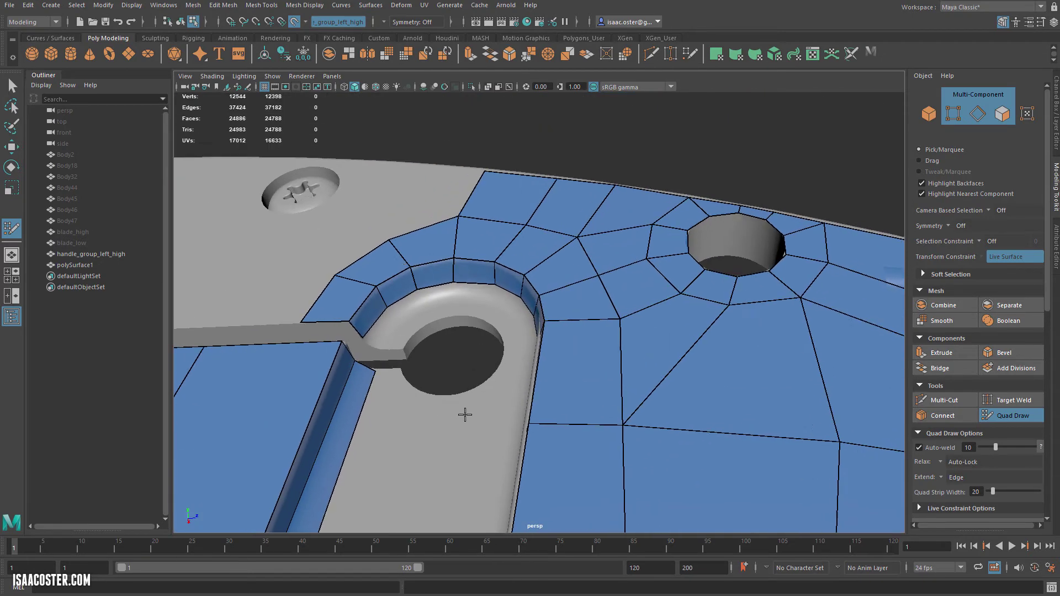
{"action": "scroll", "coordinate": [464, 414], "scroll_direction": "up", "scroll_amount": 3}
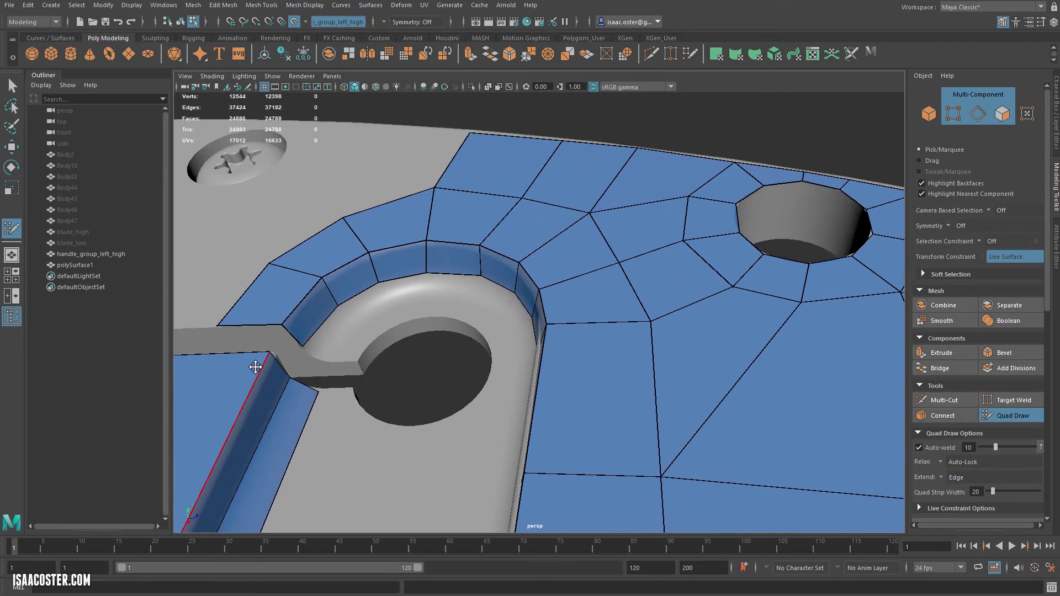
{"action": "left_click", "coordinate": [341, 332], "text": "shift"}
{"action": "left_click_drag", "start_coordinate": [342, 332], "coordinate": [369, 366], "text": "alt"}
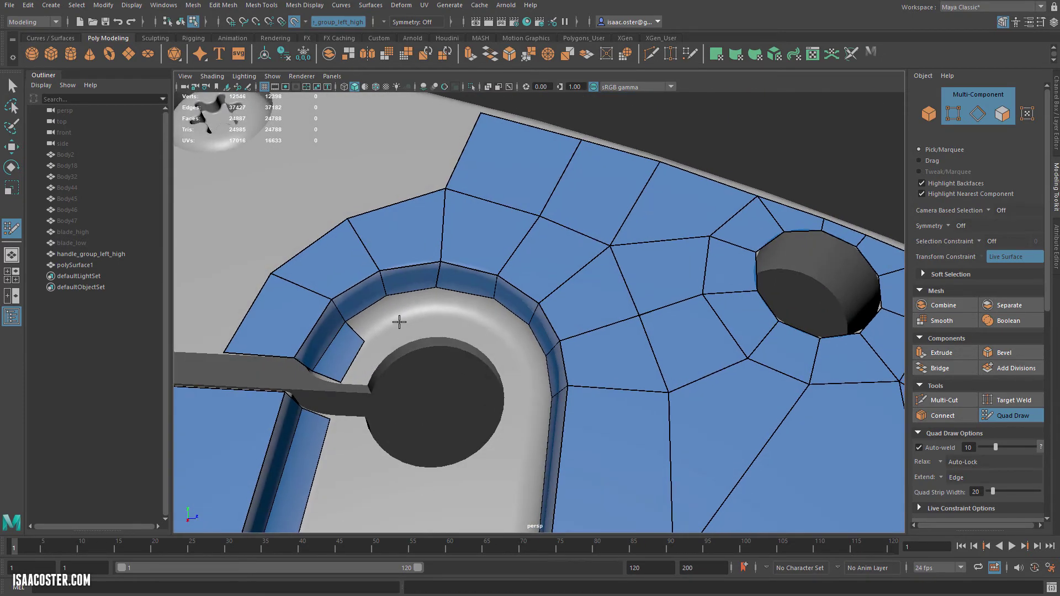
{"action": "left_click", "coordinate": [377, 313], "text": "shift"}
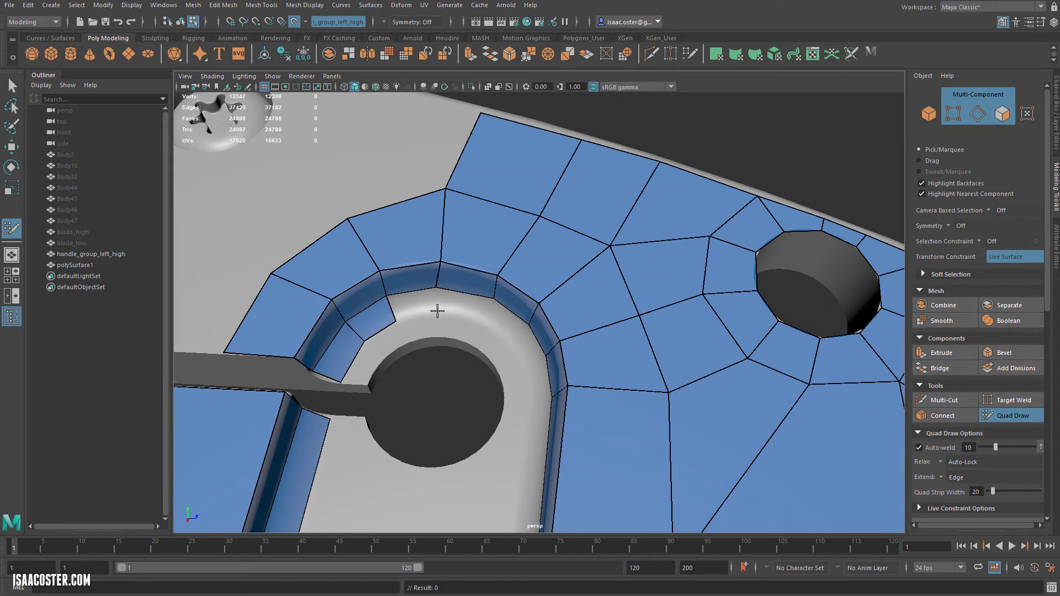
{"action": "left_click", "coordinate": [439, 311], "text": "shift"}
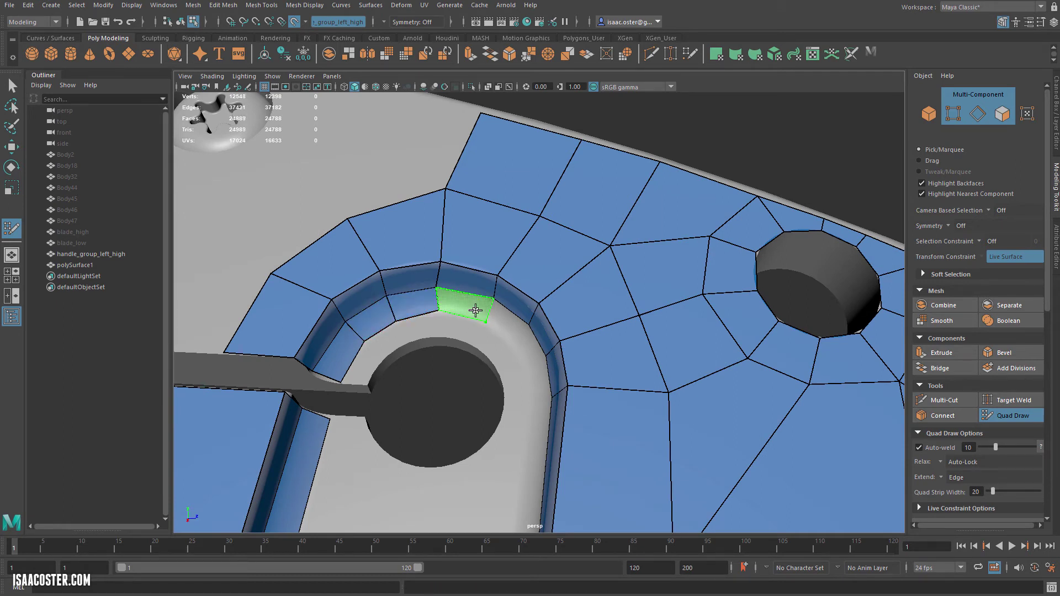
Continue the floor fillet row around the rest of the channel's arch with four quads, ending at the straight side
{"action": "left_click", "coordinate": [475, 308], "text": "shift"}
{"action": "left_click", "coordinate": [511, 343]}
{"action": "left_click", "coordinate": [509, 327], "text": "shift"}
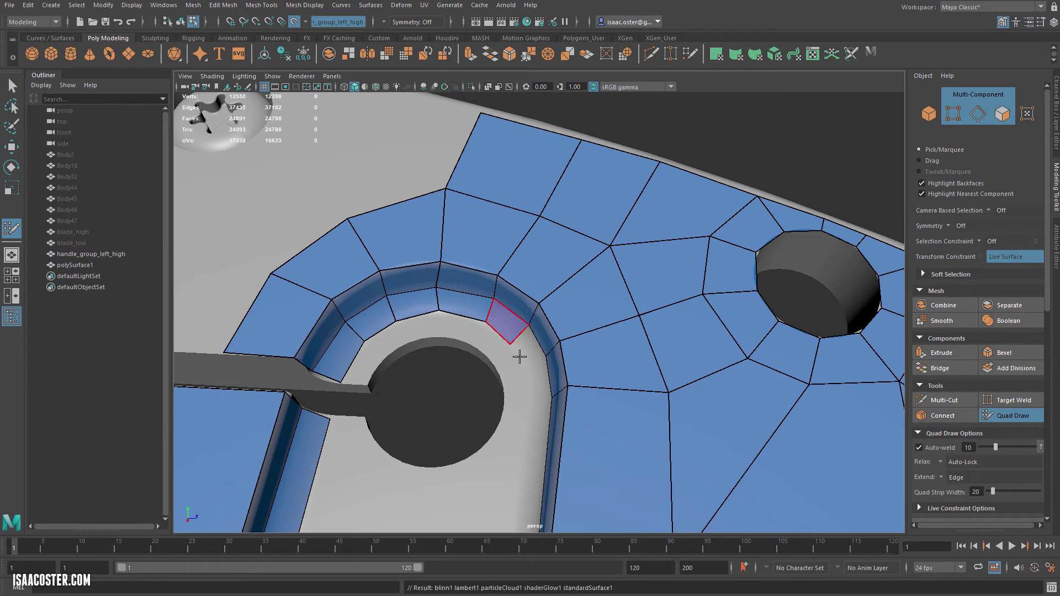
{"action": "left_click_drag", "start_coordinate": [518, 356], "coordinate": [544, 385], "text": "alt"}
{"action": "left_click", "coordinate": [551, 378], "text": "shift"}
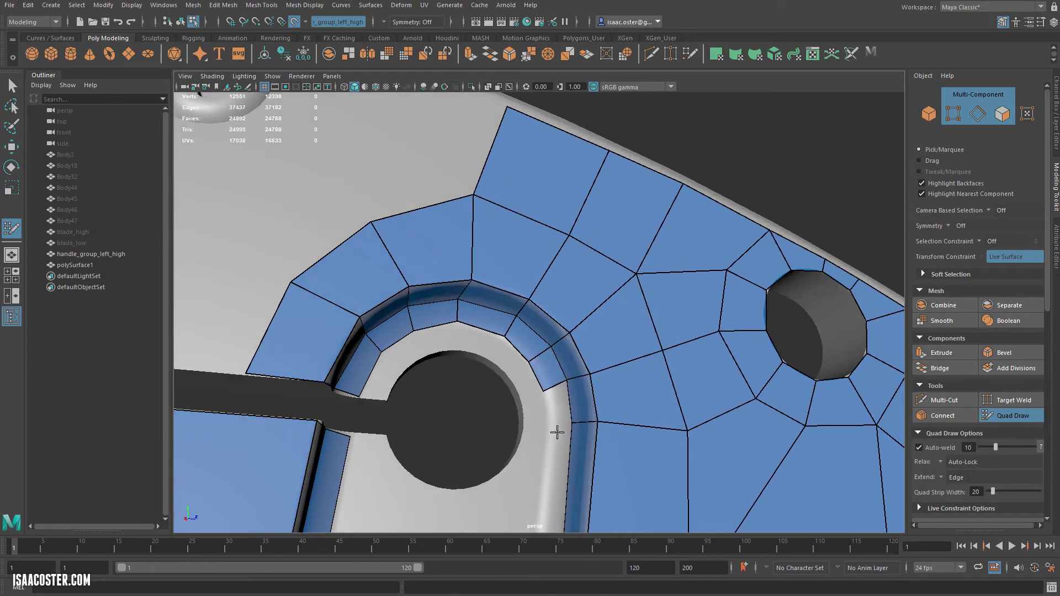
{"action": "left_click", "coordinate": [549, 422]}
{"action": "left_click", "coordinate": [555, 413], "text": "shift"}
{"action": "middle_click_drag", "start_coordinate": [588, 429], "coordinate": [628, 301], "text": "alt"}
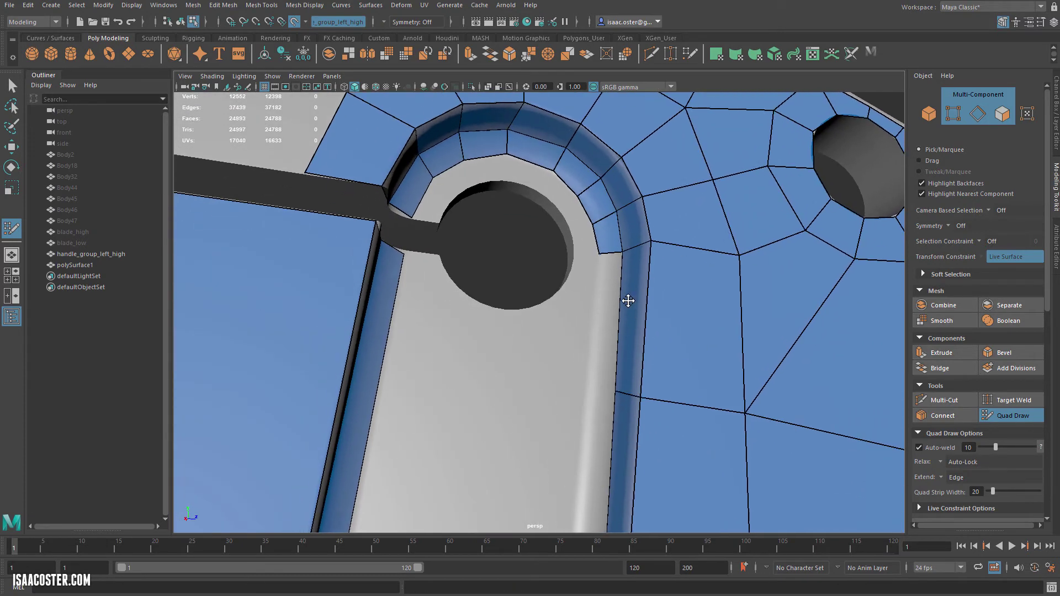
Extend the floor fillet row down the channel's straight side with three quads, from the arch to the handle's bottom edge
{"action": "left_click", "coordinate": [599, 357], "text": "shift"}
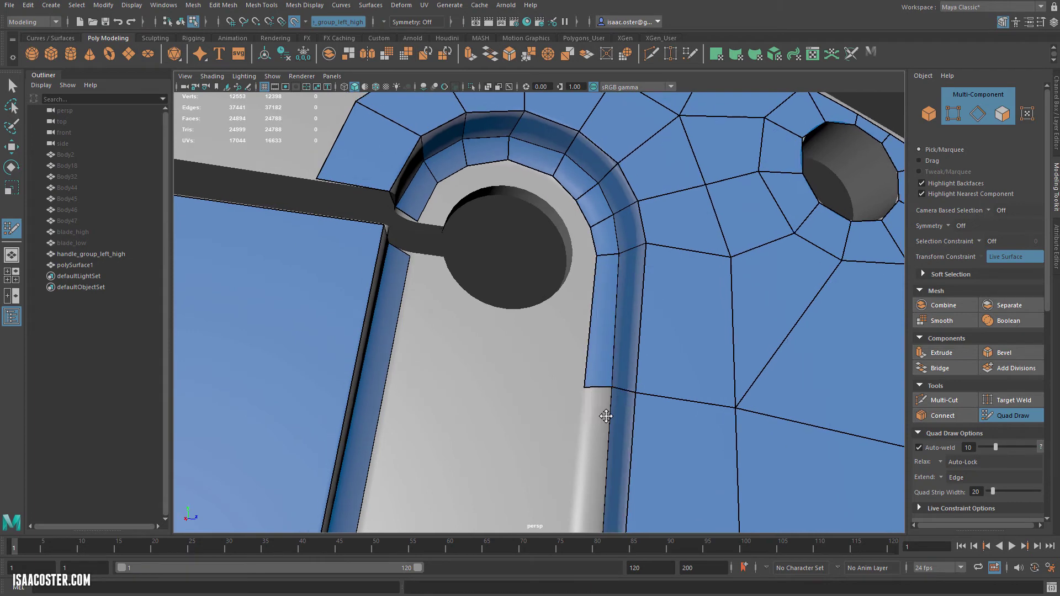
{"action": "mouse_move", "coordinate": [603, 411]}
{"action": "middle_mouse_down", "text": "alt"}
{"action": "mouse_move", "coordinate": [611, 288]}
{"action": "mouse_move", "coordinate": [582, 353]}
{"action": "mouse_move", "coordinate": [630, 300]}
{"action": "middle_mouse_up", "text": "alt"}
{"action": "left_click", "coordinate": [591, 359], "text": "shift"}
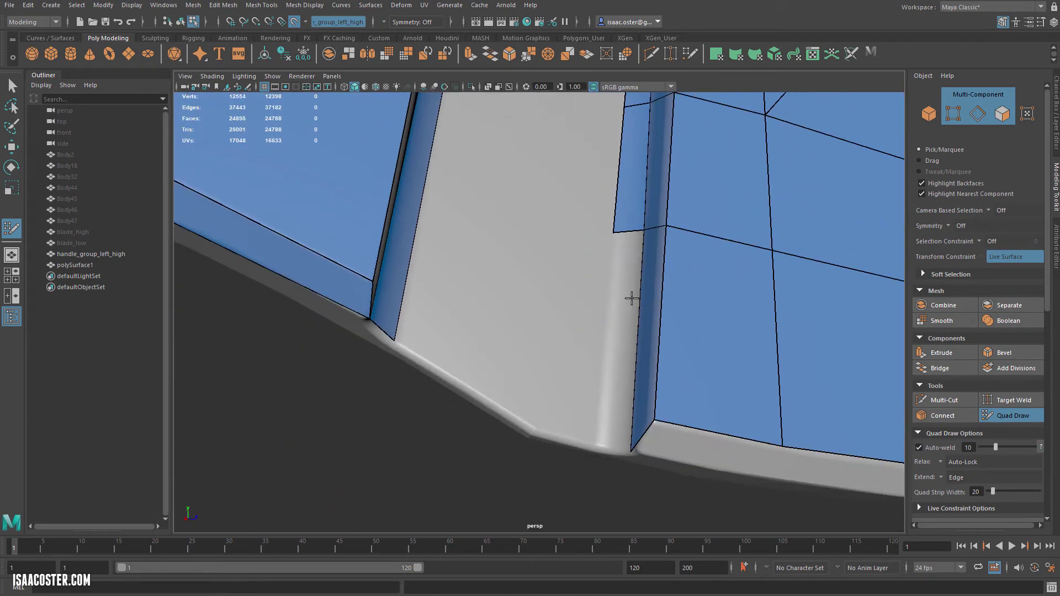
{"action": "left_click", "coordinate": [606, 417], "text": "shift"}
Place a point at the corner of the channel floor's bottom edge and fill the floor's lower end with one quad
{"action": "mouse_move", "coordinate": [629, 480]}
{"action": "middle_mouse_down", "text": "alt"}
{"action": "mouse_move", "coordinate": [544, 423]}
{"action": "mouse_move", "coordinate": [504, 426]}
{"action": "middle_mouse_up", "text": "alt"}
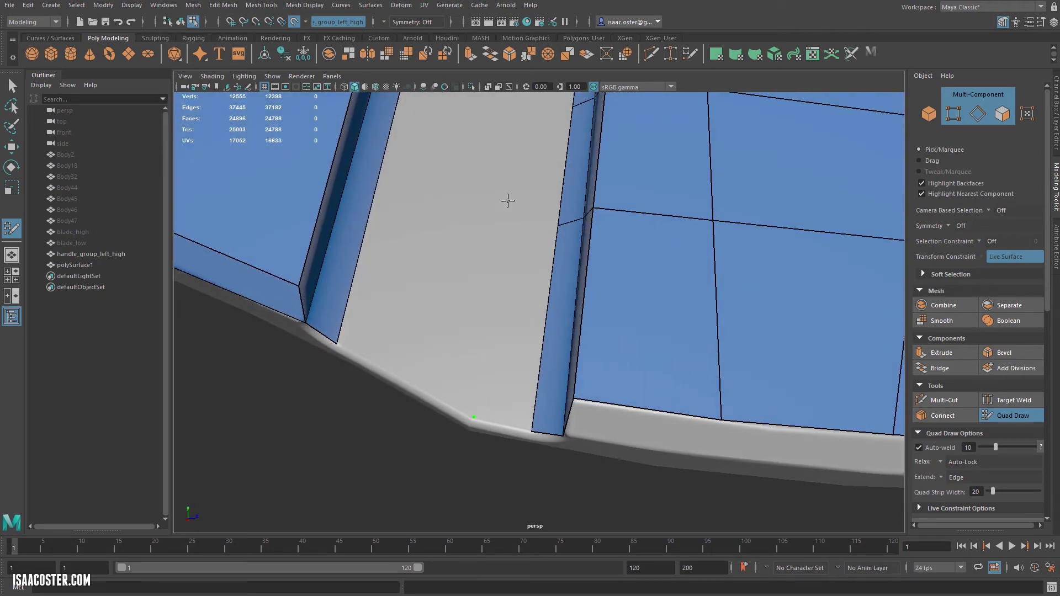
{"action": "left_click", "coordinate": [492, 351], "text": "shift"}
{"action": "mouse_move", "coordinate": [484, 373]}
{"action": "middle_mouse_down", "text": "alt"}
{"action": "mouse_move", "coordinate": [485, 362]}
{"action": "mouse_move", "coordinate": [474, 420]}
{"action": "middle_mouse_up", "text": "alt"}
{"action": "left_click_drag", "start_coordinate": [471, 369], "coordinate": [466, 387], "text": "alt"}
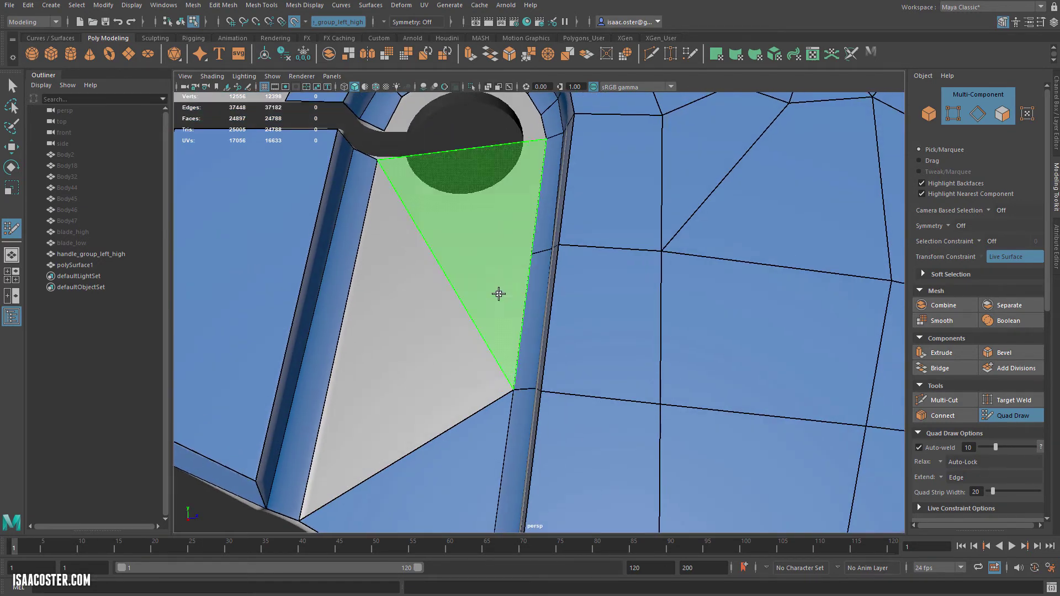
{"action": "left_click", "coordinate": [401, 316], "text": "shift"}
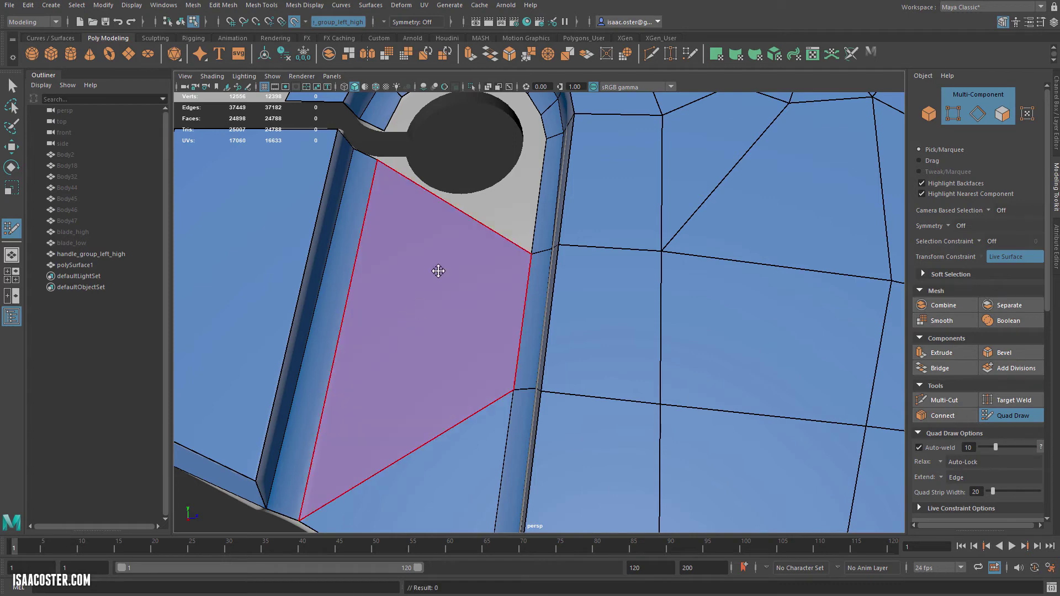
{"action": "mouse_move", "coordinate": [438, 270]}
{"action": "left_mouse_down", "text": "alt"}
{"action": "mouse_move", "coordinate": [438, 282]}
{"action": "mouse_move", "coordinate": [431, 268]}
{"action": "left_mouse_up", "text": "alt"}
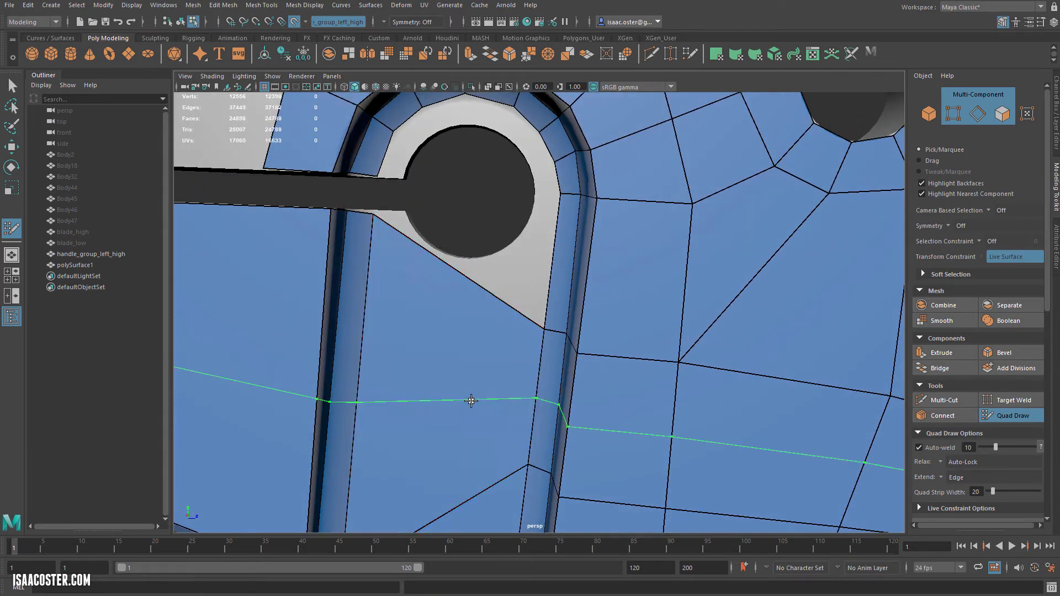
{"action": "left_click", "coordinate": [472, 403], "text": "ctrl+shift"}
{"action": "middle_click_drag", "start_coordinate": [470, 371], "coordinate": [480, 308], "text": "alt"}
{"action": "middle_click_drag", "start_coordinate": [468, 226], "coordinate": [471, 379], "text": "alt"}
{"action": "right_click_drag", "start_coordinate": [438, 333], "coordinate": [514, 355], "text": "alt"}
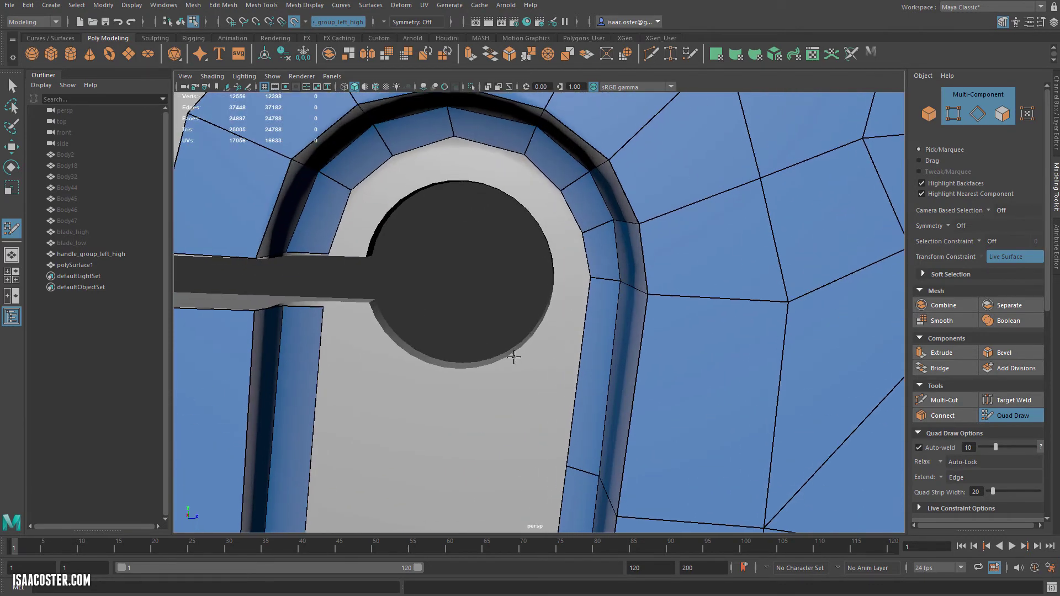
{"action": "key", "text": "w"}
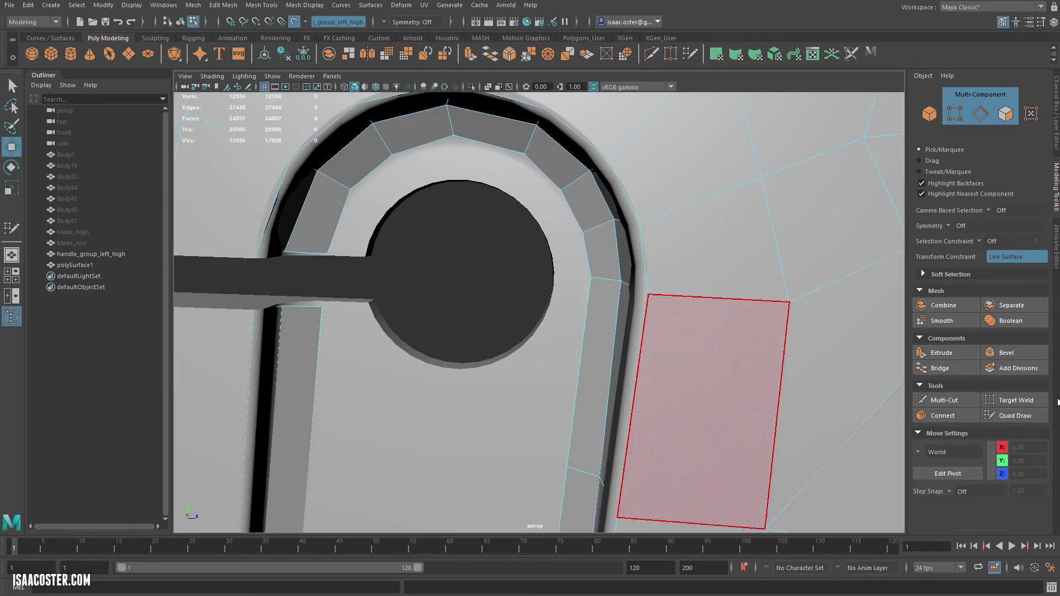
{"action": "key", "text": "F8"}
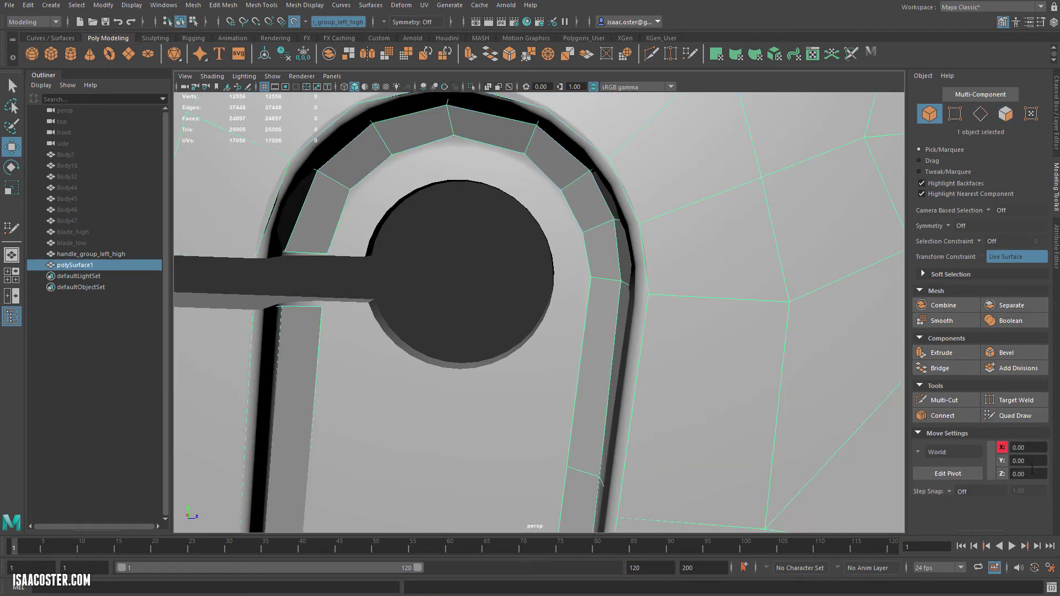
{"action": "left_click", "coordinate": [994, 416]}
{"action": "key", "text": "w"}
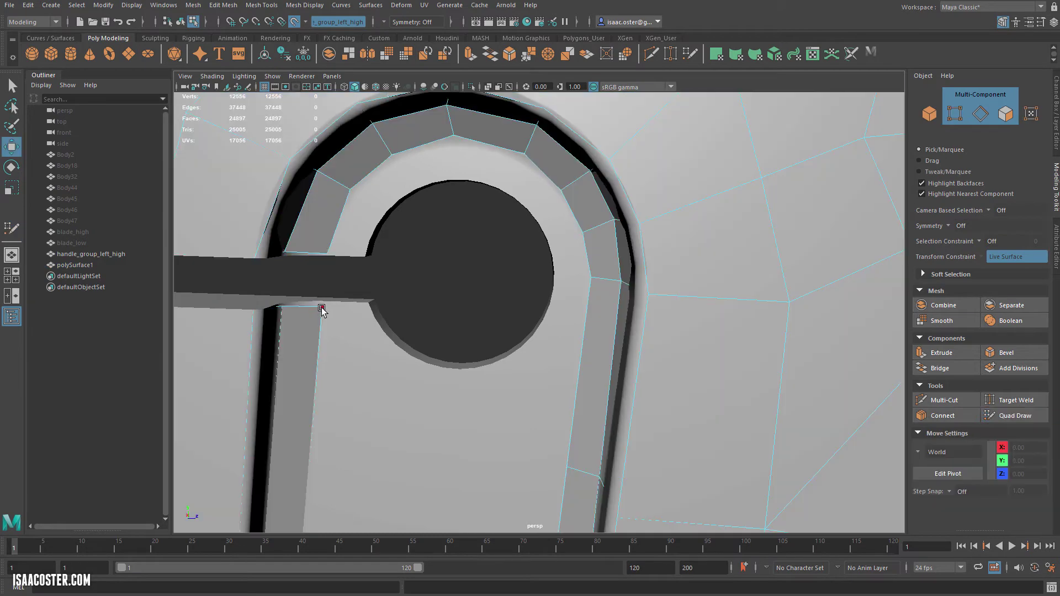
{"action": "left_click", "coordinate": [1010, 419]}
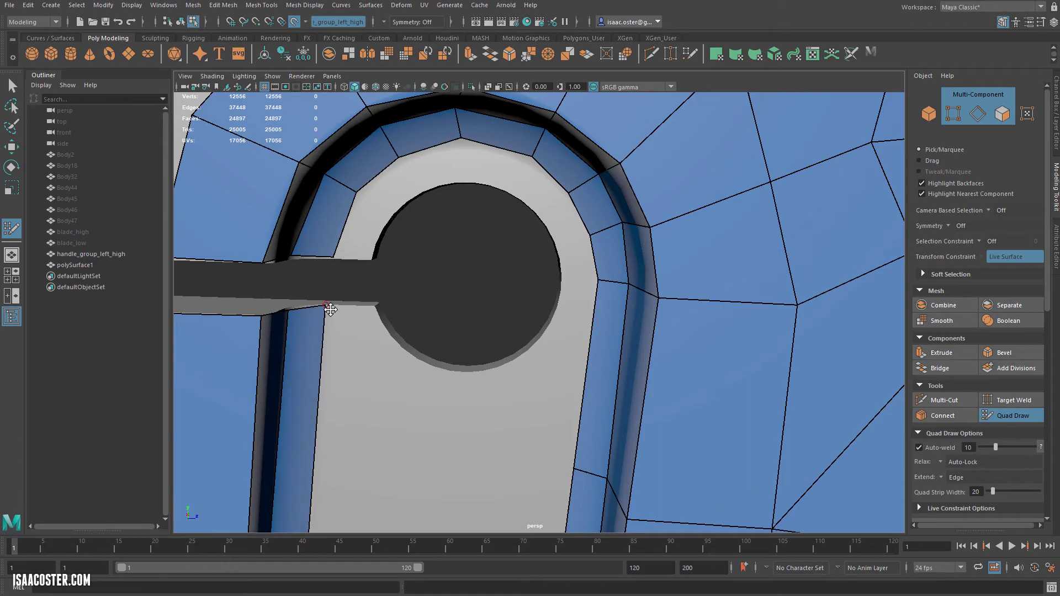
Place six Quad Draw points around the lower rim of the round hole, starting at the slot's lower corner
{"action": "mouse_move", "coordinate": [320, 310]}
{"action": "left_mouse_down", "text": "alt"}
{"action": "mouse_move", "coordinate": [354, 331]}
{"action": "mouse_move", "coordinate": [344, 343]}
{"action": "left_mouse_up", "text": "alt"}
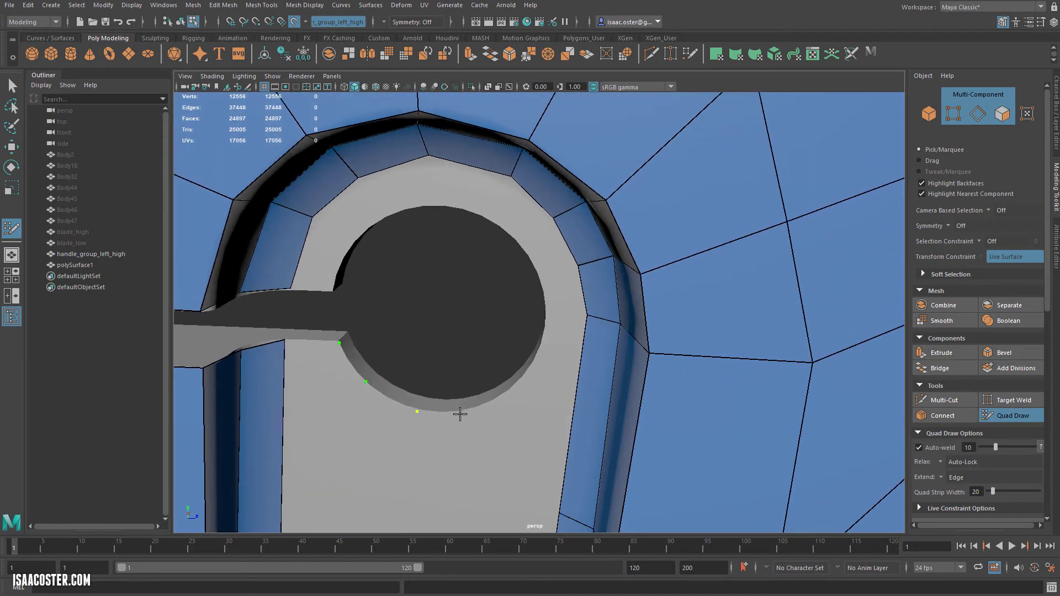
{"action": "left_click_drag", "start_coordinate": [484, 406], "coordinate": [572, 423], "text": "alt"}
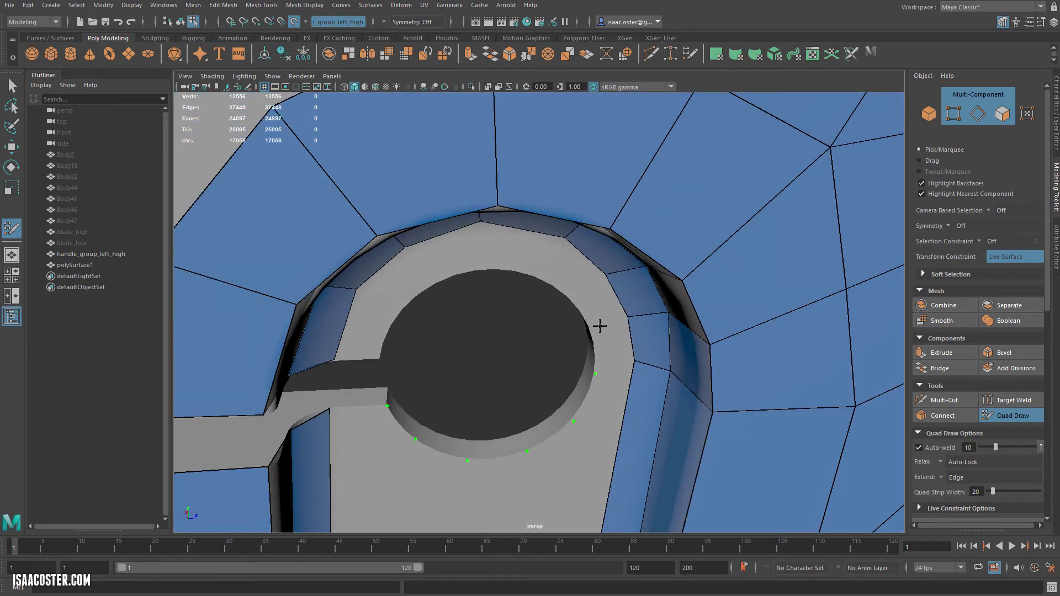
{"action": "left_click_drag", "start_coordinate": [600, 327], "coordinate": [628, 300], "text": "alt"}
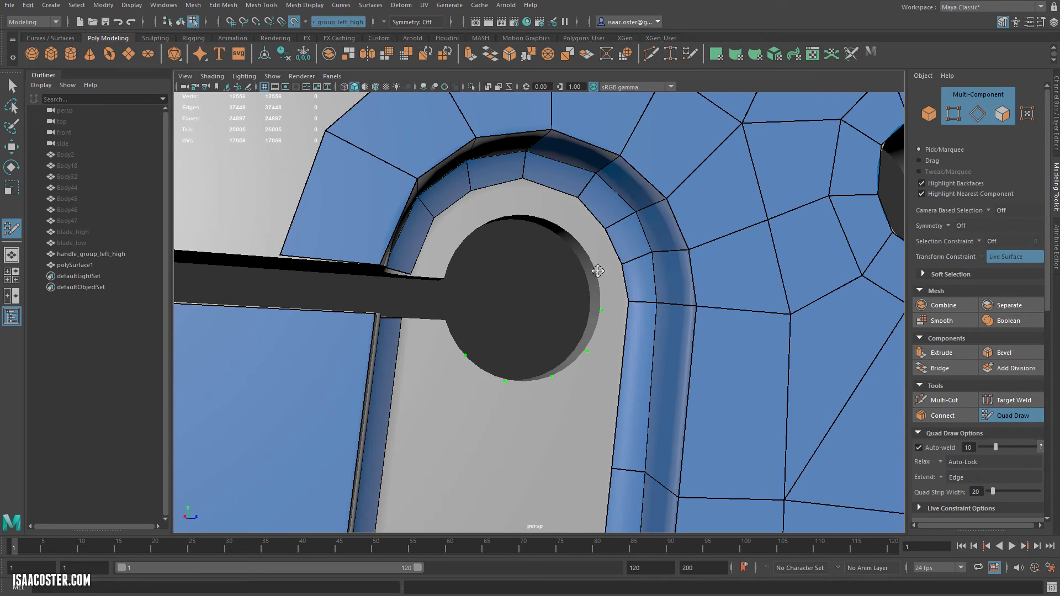
Ring the upper half of the round hole with seven quads between its rim and the floor fillet row, ending at the slot
{"action": "left_click", "coordinate": [611, 288], "text": "shift"}
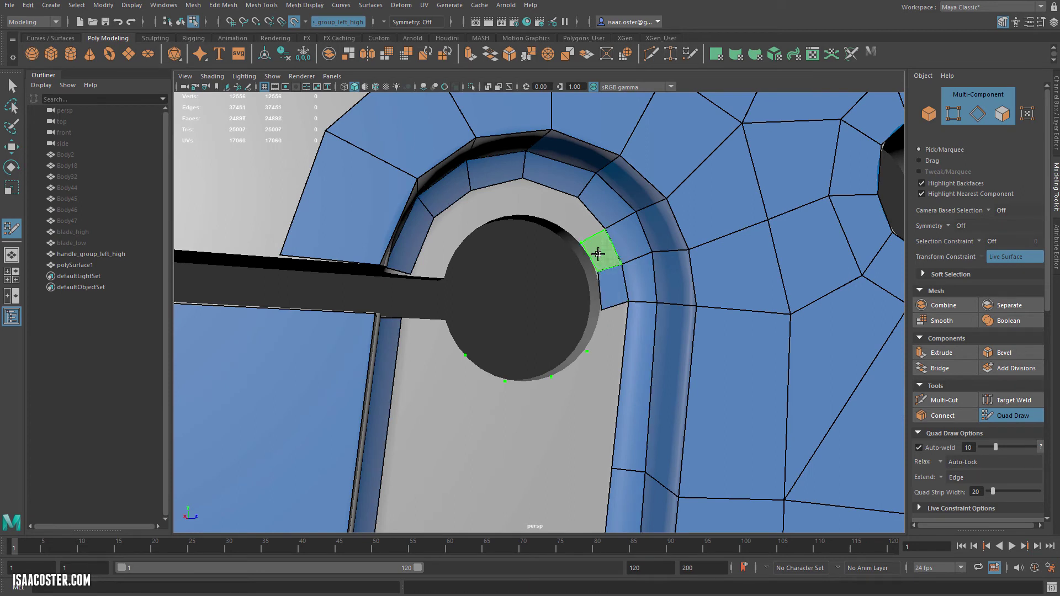
{"action": "left_click", "coordinate": [598, 254], "text": "shift"}
{"action": "left_click", "coordinate": [570, 223], "text": "shift"}
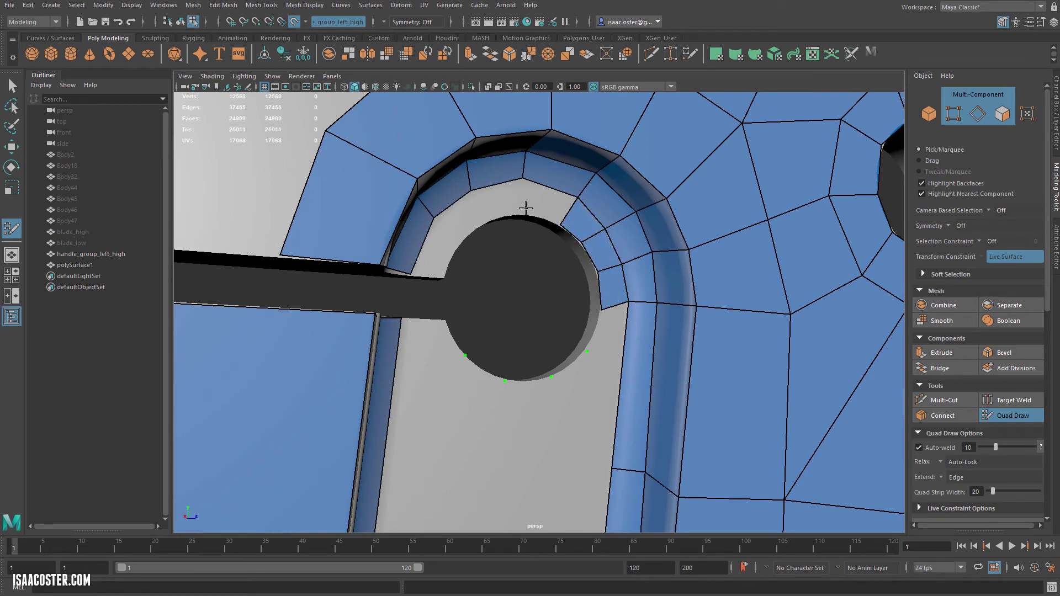
{"action": "left_click", "coordinate": [485, 221]}
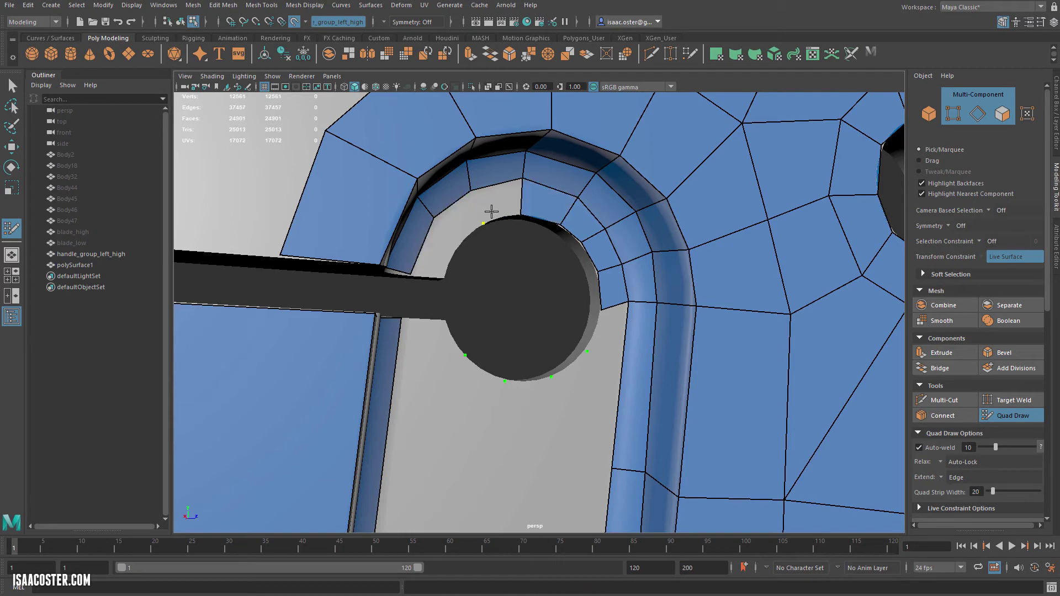
{"action": "left_click", "coordinate": [493, 209], "text": "shift"}
{"action": "left_click_drag", "start_coordinate": [509, 263], "coordinate": [408, 219], "text": "alt"}
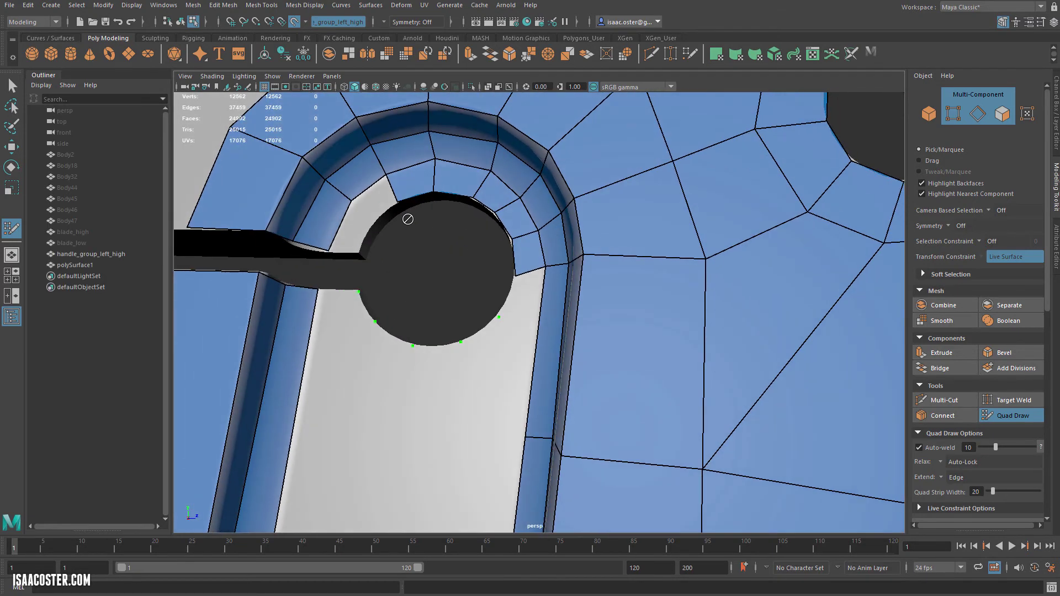
{"action": "left_click", "coordinate": [363, 231], "text": "shift"}
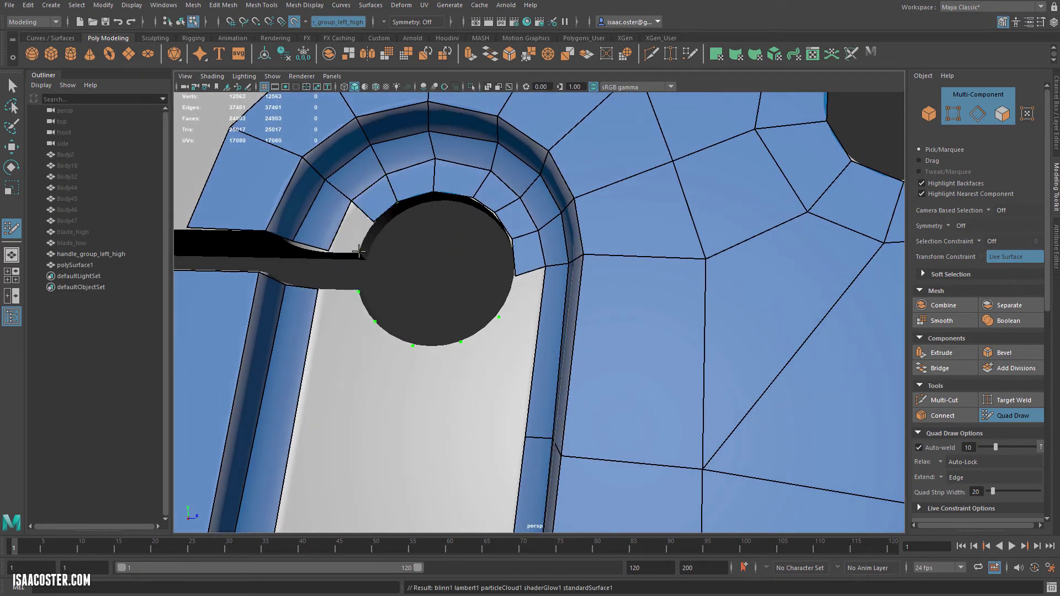
{"action": "left_click", "coordinate": [358, 243], "text": "shift"}
{"action": "left_click_drag", "start_coordinate": [403, 284], "coordinate": [404, 282], "text": "alt"}
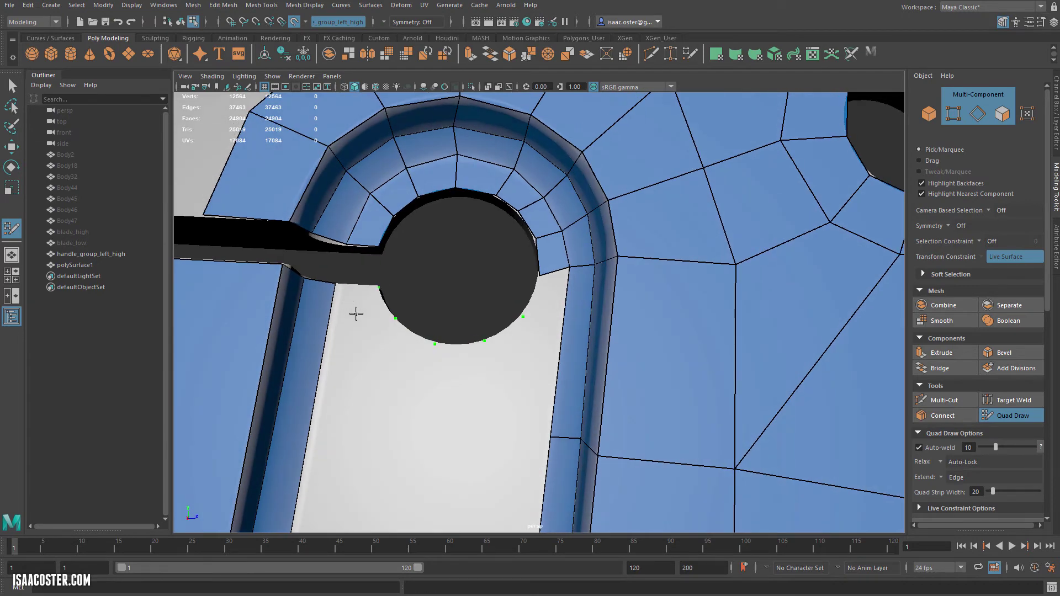
Add three quads on the channel floor along the lower rim of the round hole, using the placed rim points
{"action": "left_click_drag", "start_coordinate": [356, 365], "coordinate": [364, 381], "text": "alt"}
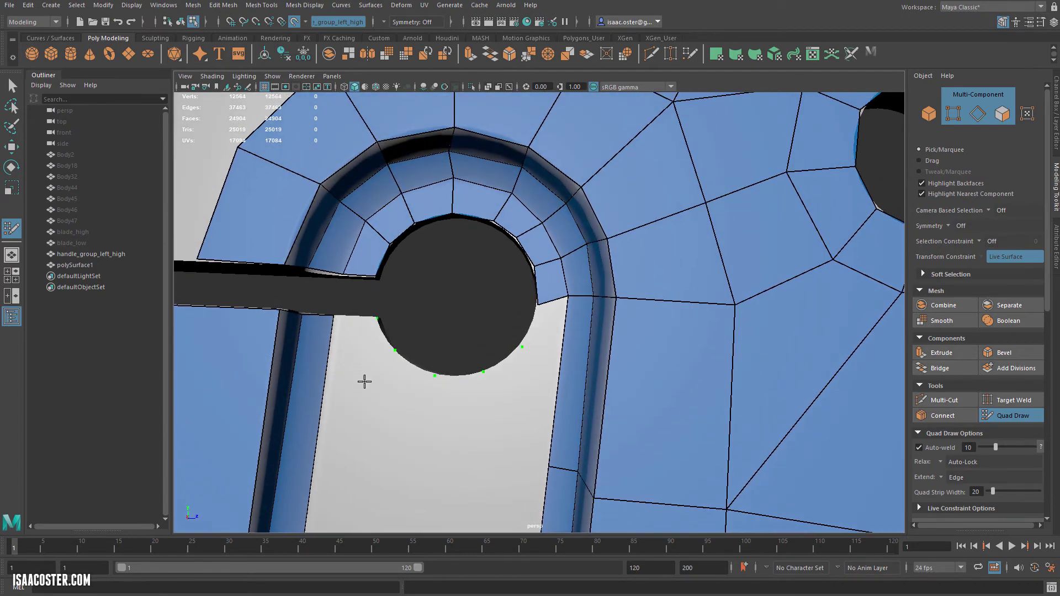
{"action": "left_click", "coordinate": [404, 407], "text": "shift"}
{"action": "left_click", "coordinate": [497, 422]}
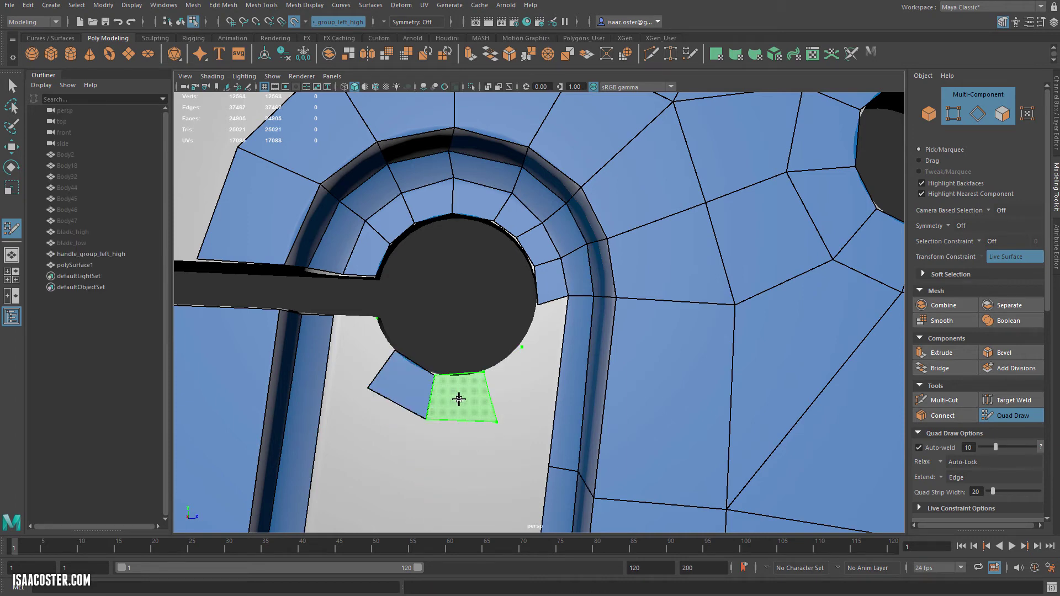
{"action": "left_click", "coordinate": [459, 400], "text": "shift"}
{"action": "left_click", "coordinate": [535, 381]}
{"action": "left_click", "coordinate": [504, 379], "text": "shift"}
Weld the nearest fillet vertex to the lower ring's outer corner, close the ring with a quad, and raise the matching wall-edge vertex
{"action": "left_click_drag", "start_coordinate": [504, 379], "coordinate": [471, 393], "text": "alt"}
{"action": "left_click_drag", "start_coordinate": [506, 433], "coordinate": [514, 358]}
{"action": "left_click", "coordinate": [501, 305], "text": "shift"}
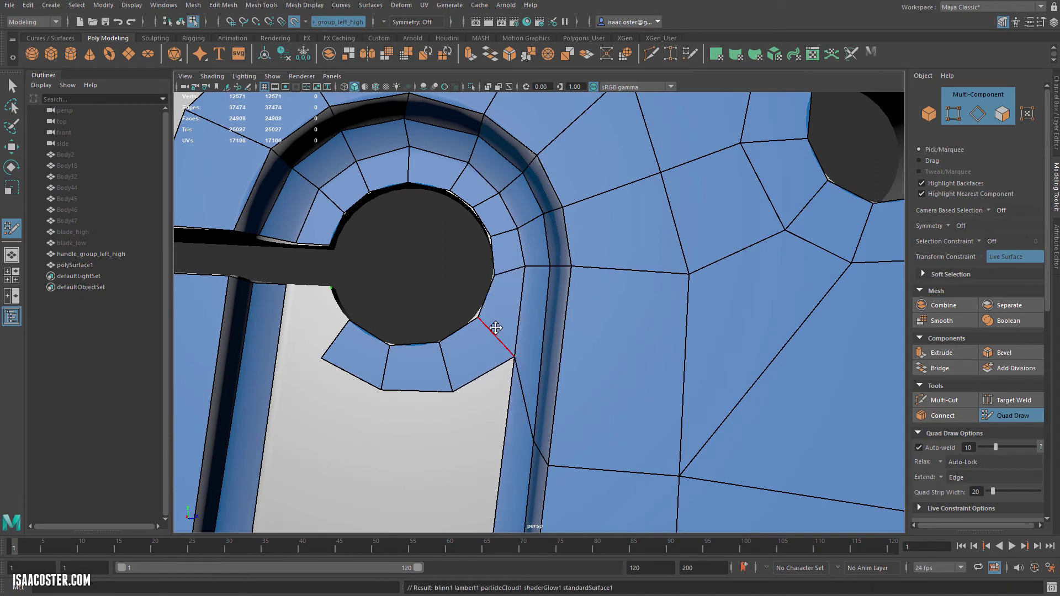
{"action": "mouse_move", "coordinate": [500, 304]}
{"action": "left_mouse_down", "text": "alt"}
{"action": "mouse_move", "coordinate": [540, 360]}
{"action": "mouse_move", "coordinate": [549, 307]}
{"action": "left_mouse_up", "text": "alt"}
{"action": "mouse_move", "coordinate": [554, 390]}
{"action": "left_mouse_down"}
{"action": "mouse_move", "coordinate": [572, 334]}
{"action": "mouse_move", "coordinate": [562, 313]}
{"action": "left_mouse_up"}
{"action": "right_click_drag", "start_coordinate": [626, 387], "coordinate": [596, 376], "text": "alt"}
{"action": "middle_click_drag", "start_coordinate": [596, 376], "coordinate": [565, 293], "text": "alt"}
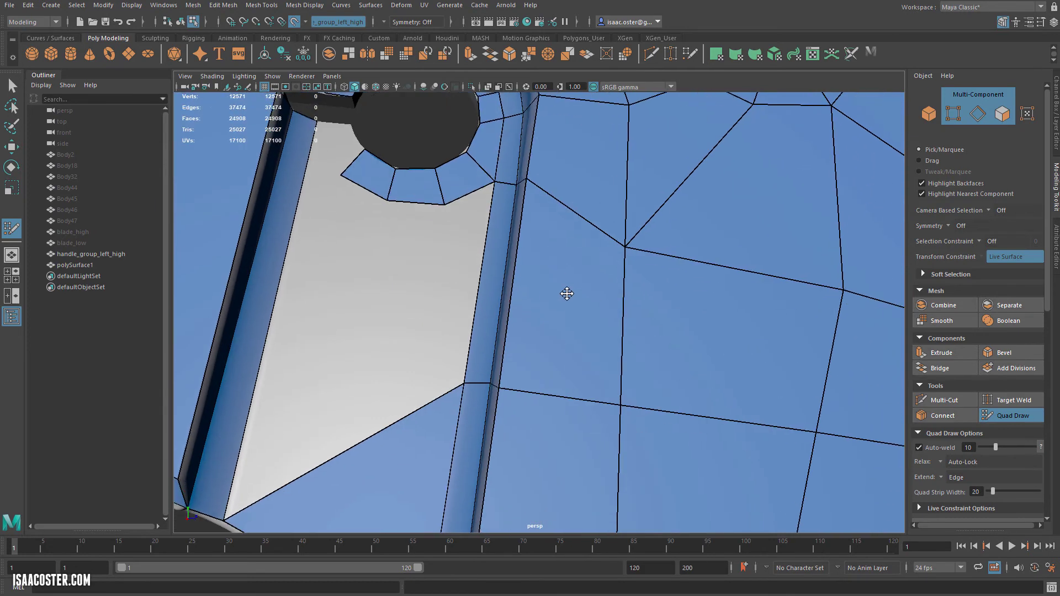
Reposition the outer vertices of the quads below the round hole to even out the ring's shape
{"action": "left_click_drag", "start_coordinate": [565, 293], "coordinate": [575, 327], "text": "alt"}
{"action": "mouse_move", "coordinate": [466, 239]}
{"action": "left_mouse_down"}
{"action": "mouse_move", "coordinate": [455, 251]}
{"action": "mouse_move", "coordinate": [399, 235]}
{"action": "mouse_move", "coordinate": [392, 246]}
{"action": "mouse_move", "coordinate": [453, 256]}
{"action": "left_mouse_up"}
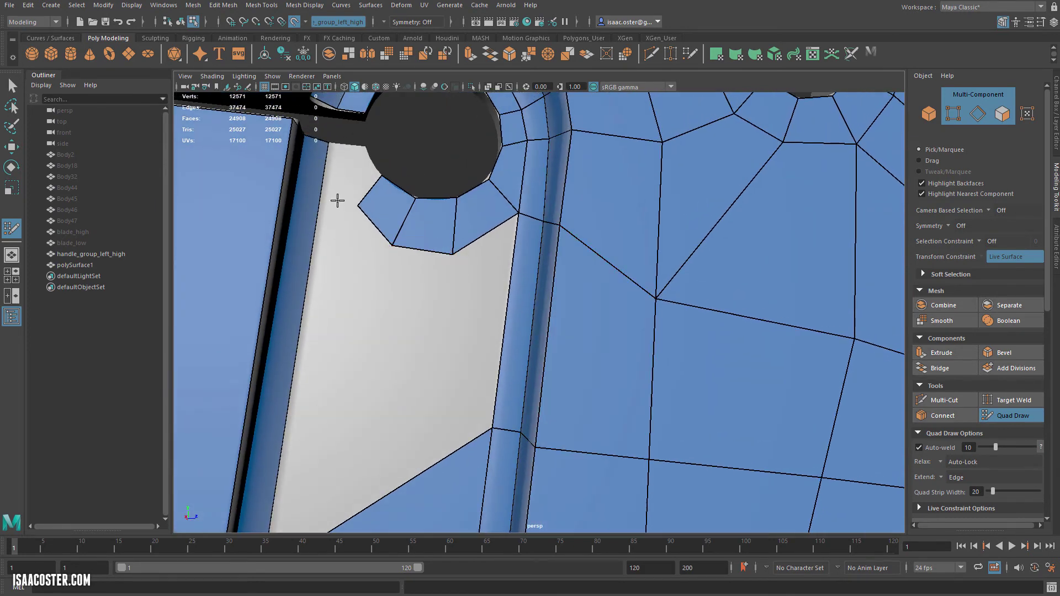
{"action": "left_click_drag", "start_coordinate": [359, 207], "coordinate": [347, 209]}
{"action": "left_click_drag", "start_coordinate": [434, 228], "coordinate": [416, 303], "text": "alt"}
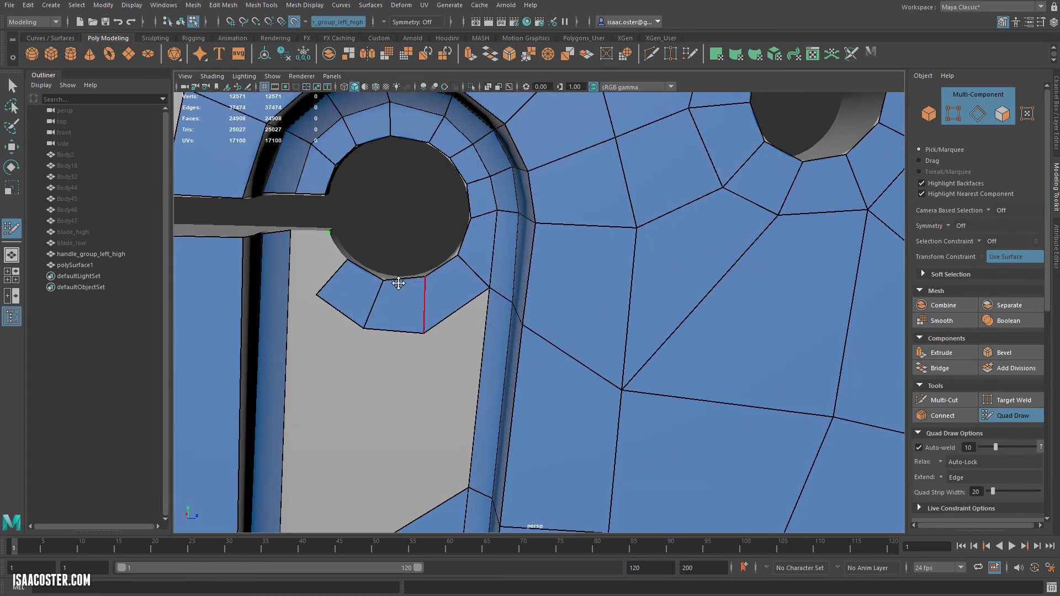
{"action": "middle_click_drag", "start_coordinate": [390, 287], "coordinate": [396, 278], "text": "alt"}
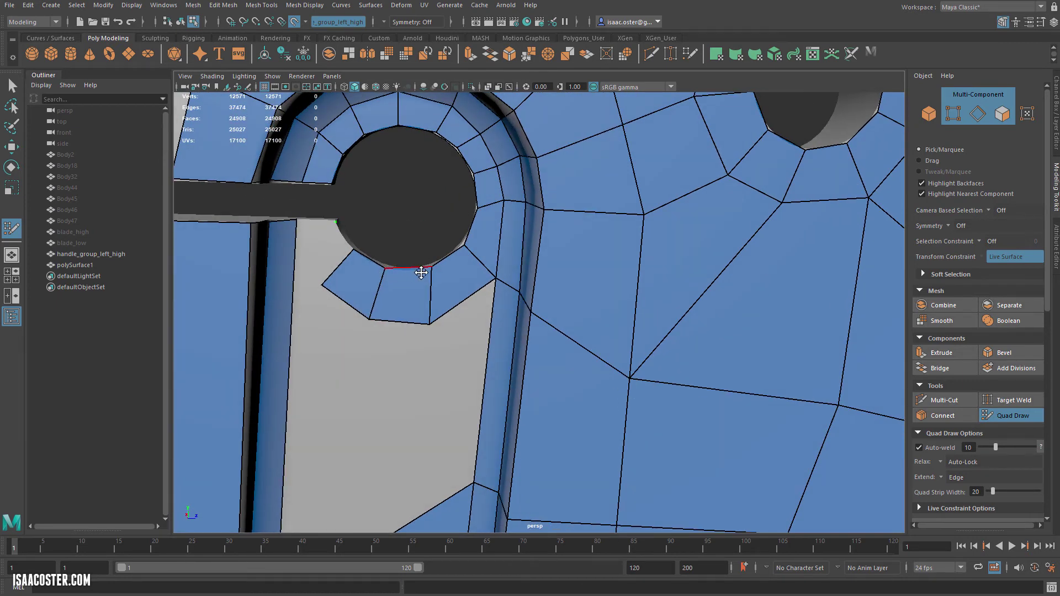
{"action": "left_click_drag", "start_coordinate": [421, 273], "coordinate": [368, 258], "text": "alt"}
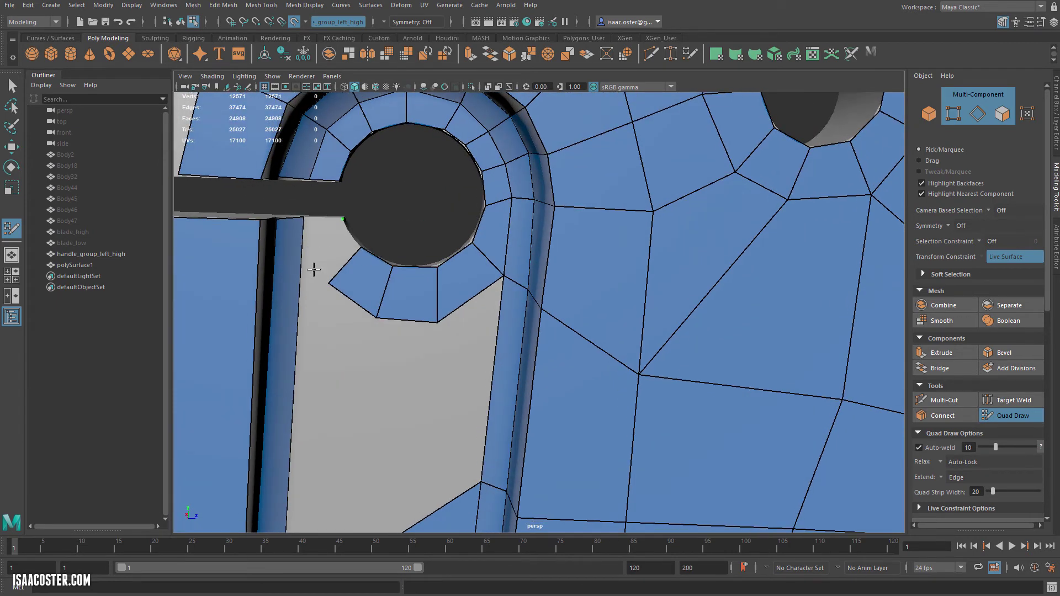
Fill the gap between the lower ring's open end and the channel fillet at the slot's lower edge with a quad
{"action": "mouse_move", "coordinate": [317, 285]}
{"action": "left_mouse_down", "text": "alt"}
{"action": "mouse_move", "coordinate": [407, 279]}
{"action": "mouse_move", "coordinate": [372, 274]}
{"action": "mouse_move", "coordinate": [392, 299]}
{"action": "left_mouse_up", "text": "alt"}
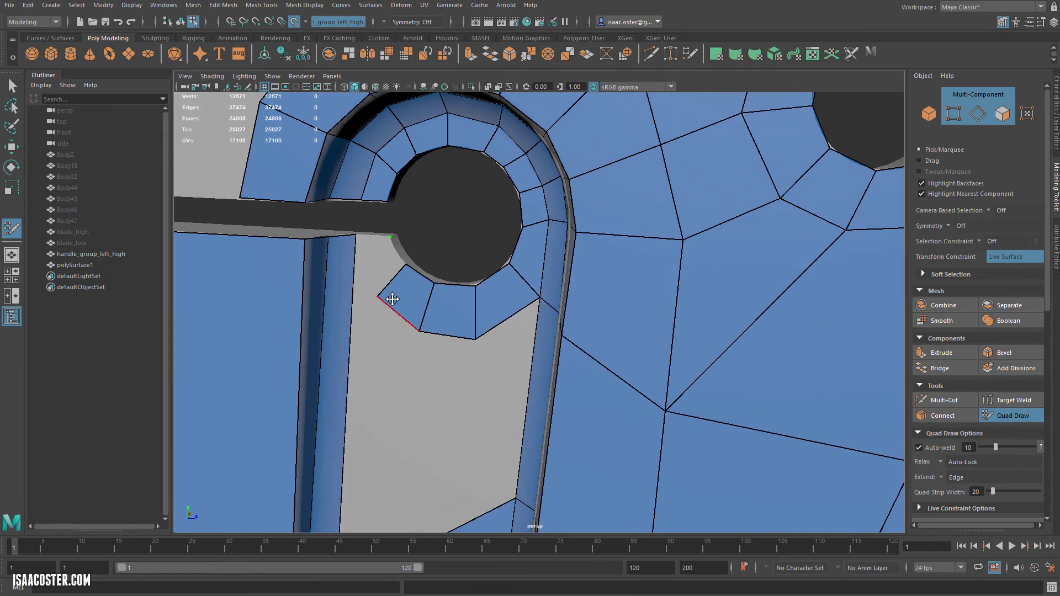
{"action": "mouse_move", "coordinate": [351, 259]}
{"action": "left_mouse_down", "text": "alt"}
{"action": "mouse_move", "coordinate": [260, 279]}
{"action": "mouse_move", "coordinate": [227, 307]}
{"action": "mouse_move", "coordinate": [436, 283]}
{"action": "mouse_move", "coordinate": [453, 296]}
{"action": "mouse_move", "coordinate": [428, 315]}
{"action": "mouse_move", "coordinate": [519, 301]}
{"action": "mouse_move", "coordinate": [505, 275]}
{"action": "left_mouse_up", "text": "alt"}
{"action": "left_click", "coordinate": [525, 298], "text": "shift"}
Insert an edge loop across the channel fillet, wall and side panel, welding its channel-side vertices to the ring's corner and the slot edge
{"action": "mouse_move", "coordinate": [492, 353]}
{"action": "left_mouse_down", "text": "alt"}
{"action": "mouse_move", "coordinate": [519, 357]}
{"action": "mouse_move", "coordinate": [530, 260]}
{"action": "mouse_move", "coordinate": [523, 279]}
{"action": "left_mouse_up", "text": "alt"}
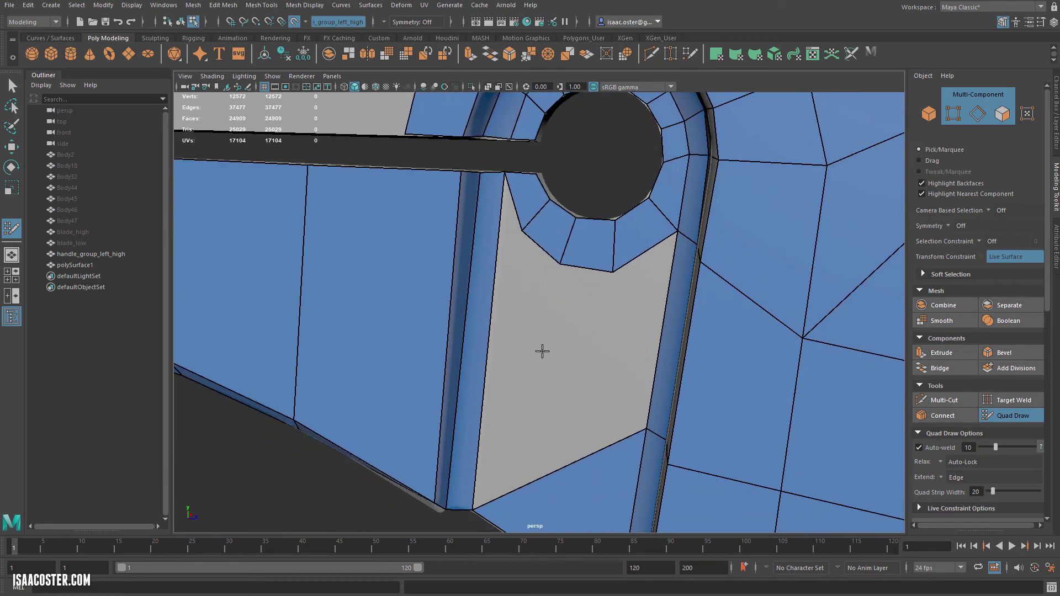
{"action": "left_click", "coordinate": [498, 240], "text": "ctrl"}
{"action": "mouse_move", "coordinate": [523, 226]}
{"action": "left_mouse_down"}
{"action": "mouse_move", "coordinate": [499, 237]}
{"action": "mouse_move", "coordinate": [481, 176]}
{"action": "left_mouse_up"}
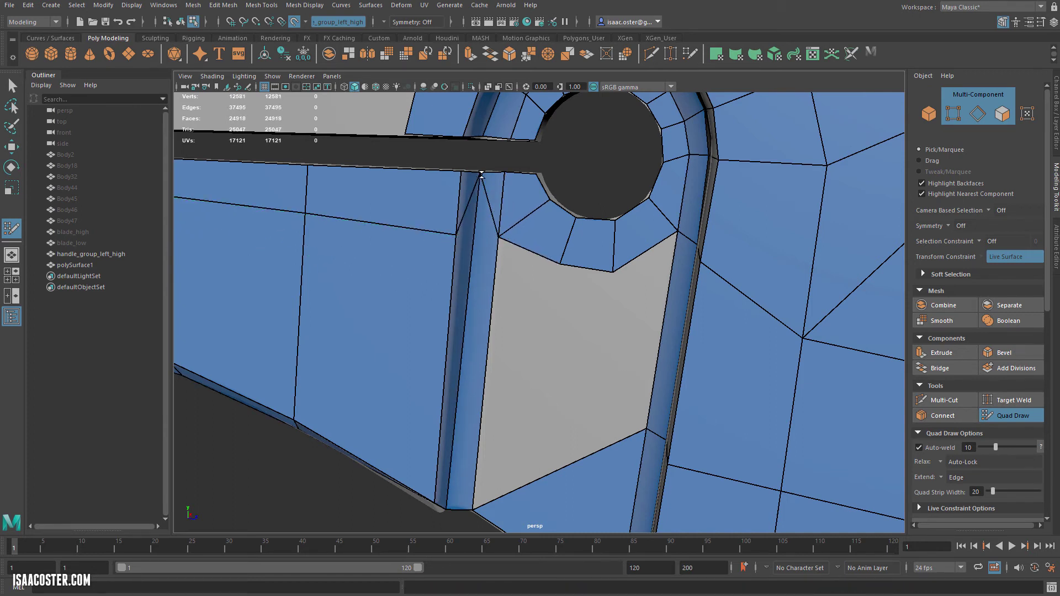
{"action": "mouse_move", "coordinate": [500, 236]}
{"action": "left_mouse_down"}
{"action": "mouse_move", "coordinate": [504, 221]}
{"action": "mouse_move", "coordinate": [454, 192]}
{"action": "mouse_move", "coordinate": [459, 174]}
{"action": "left_mouse_up"}
Examine the inserted edge loop along the side panel, from the channel to the small hole and slit at the far end
{"action": "middle_click_drag", "start_coordinate": [449, 208], "coordinate": [584, 283], "text": "alt"}
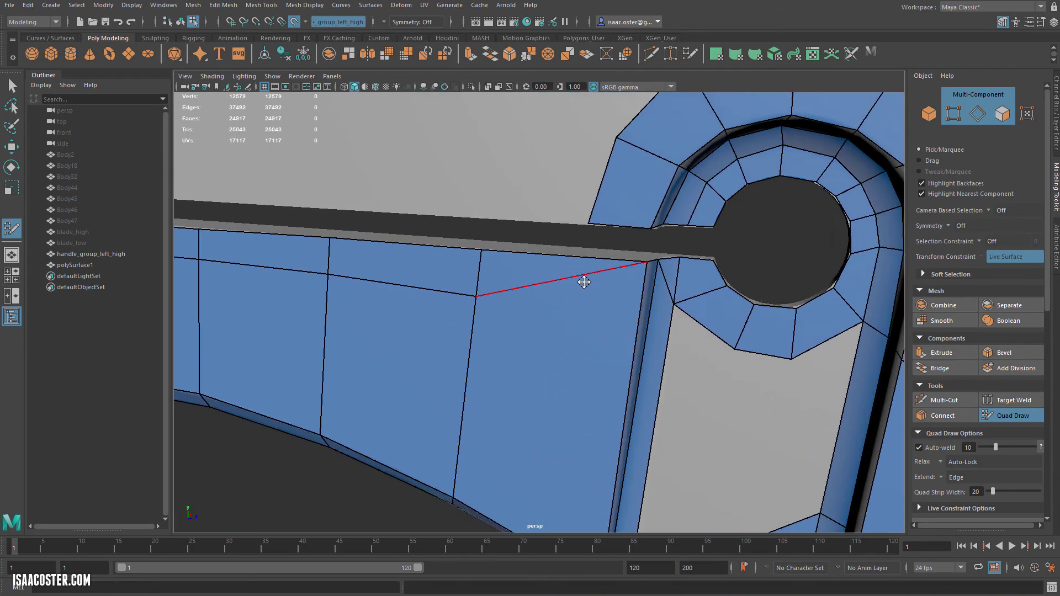
{"action": "left_click_drag", "start_coordinate": [584, 282], "coordinate": [503, 293], "text": "alt"}
{"action": "left_click_drag", "start_coordinate": [523, 346], "coordinate": [496, 330], "text": "alt"}
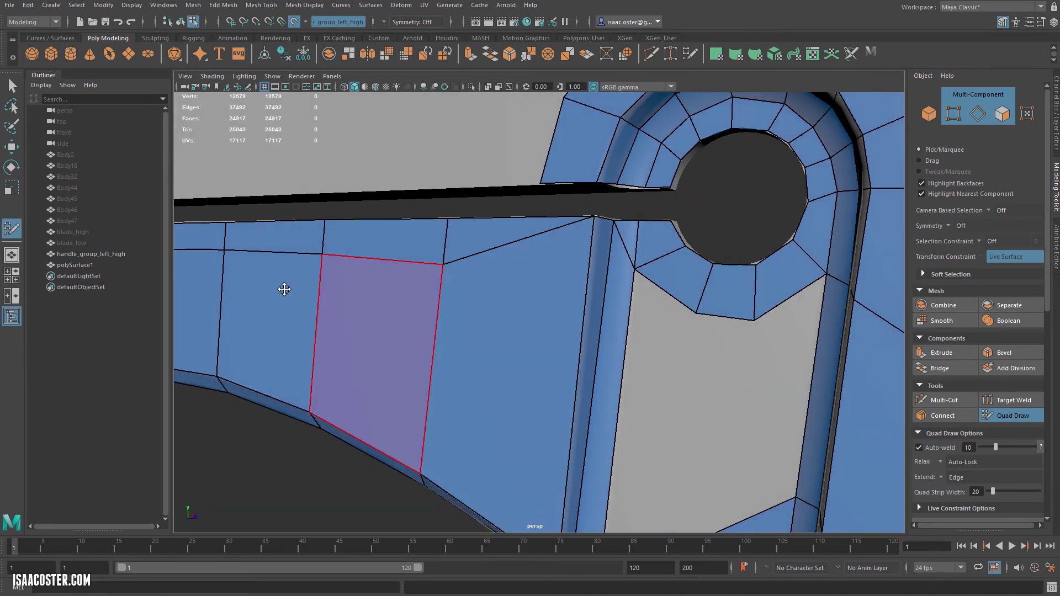
{"action": "middle_click_drag", "start_coordinate": [284, 289], "coordinate": [681, 313], "text": "alt"}
{"action": "left_click_drag", "start_coordinate": [680, 313], "coordinate": [672, 348], "text": "alt"}
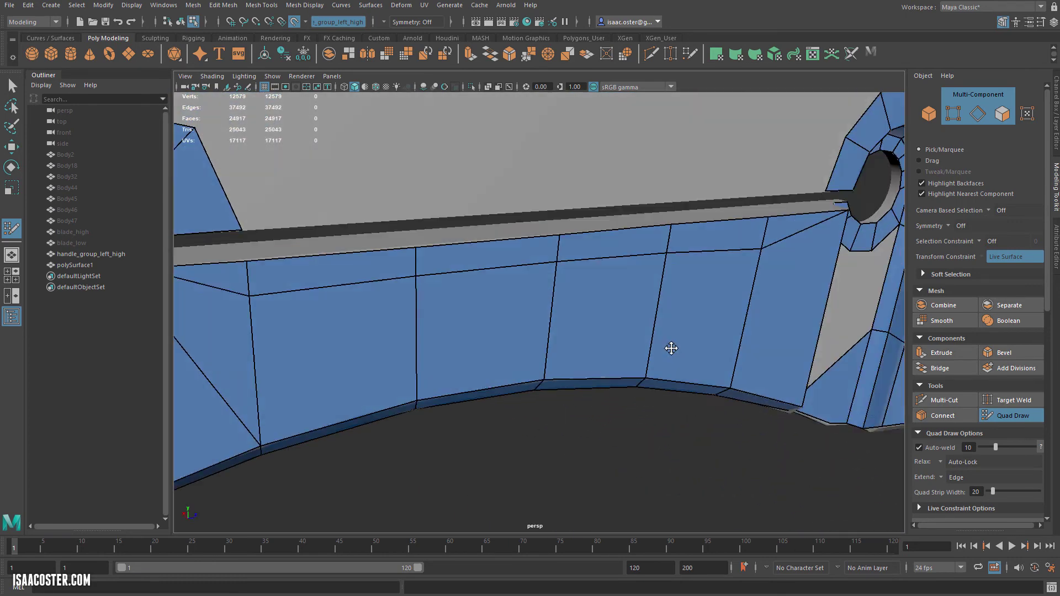
{"action": "middle_click_drag", "start_coordinate": [672, 348], "coordinate": [762, 336], "text": "alt"}
{"action": "left_click_drag", "start_coordinate": [762, 337], "coordinate": [735, 328], "text": "alt"}
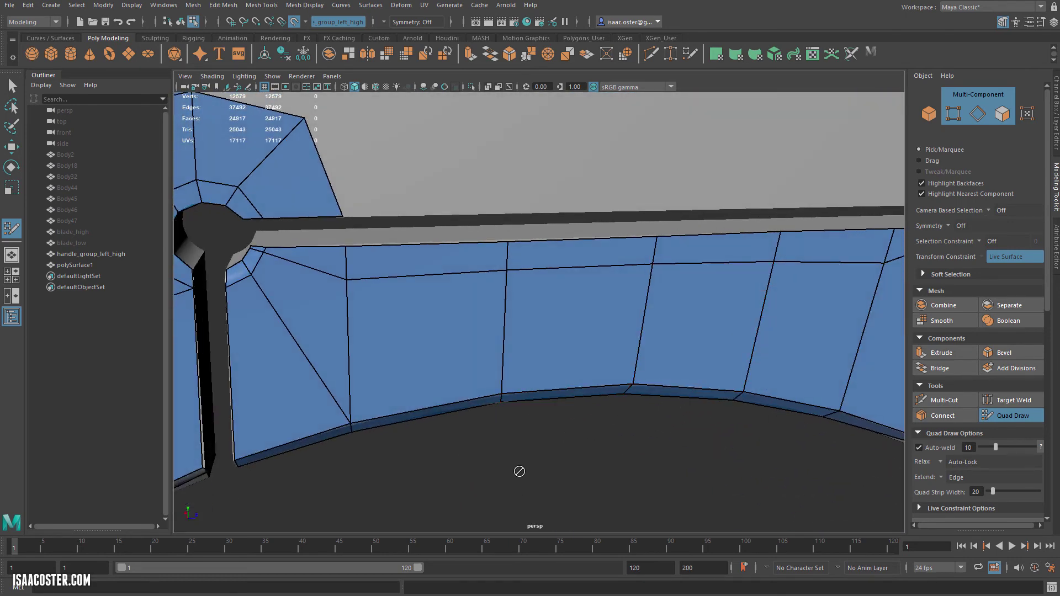
Delete the edge loop running lengthwise along the side panel below the slot and resume Quad Draw
{"action": "key", "text": "w"}
{"action": "left_click", "coordinate": [450, 264]}
{"action": "right_click_drag", "start_coordinate": [448, 276], "coordinate": [447, 255]}
{"action": "double_click", "coordinate": [447, 275]}
{"action": "middle_click_drag", "start_coordinate": [814, 389], "coordinate": [800, 395], "text": "alt"}
{"action": "left_click_drag", "start_coordinate": [800, 394], "coordinate": [458, 337], "text": "alt"}
{"action": "key", "text": "Delete"}
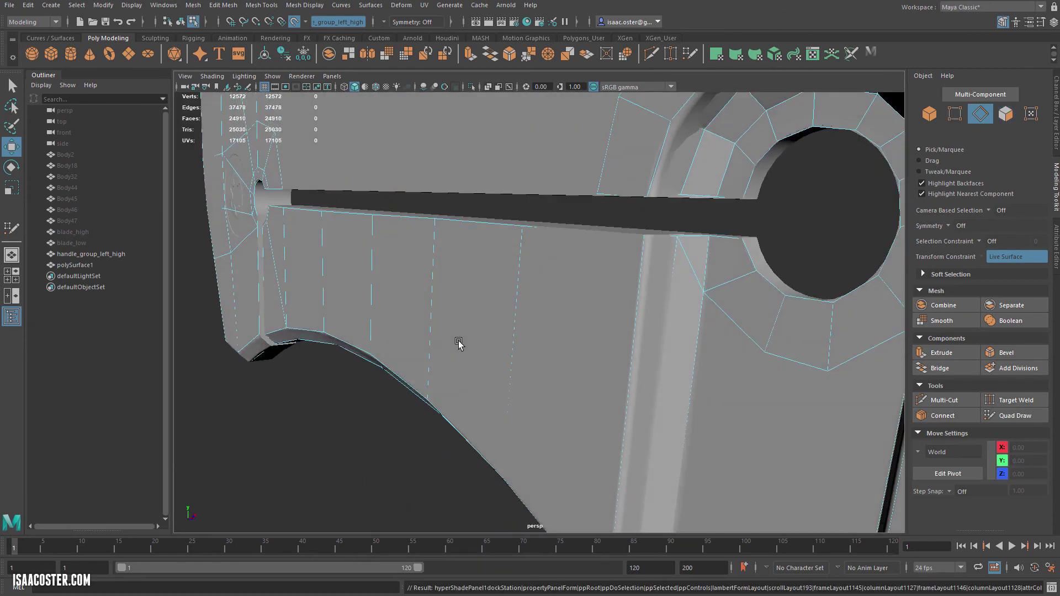
{"action": "key", "text": "F8"}
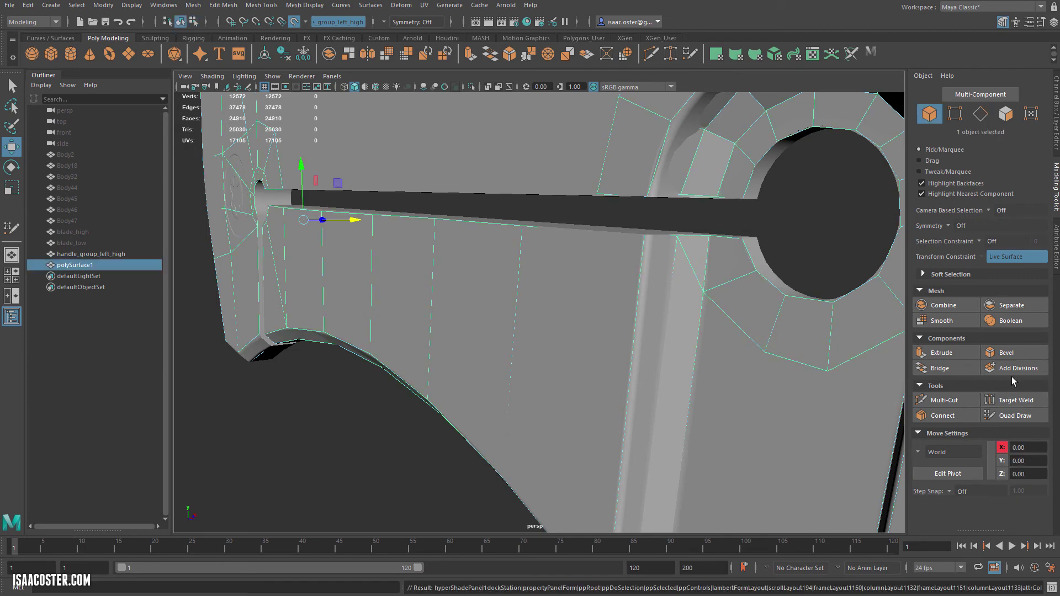
{"action": "left_click", "coordinate": [1013, 416]}
{"action": "left_click_drag", "start_coordinate": [736, 337], "coordinate": [746, 344], "text": "alt"}
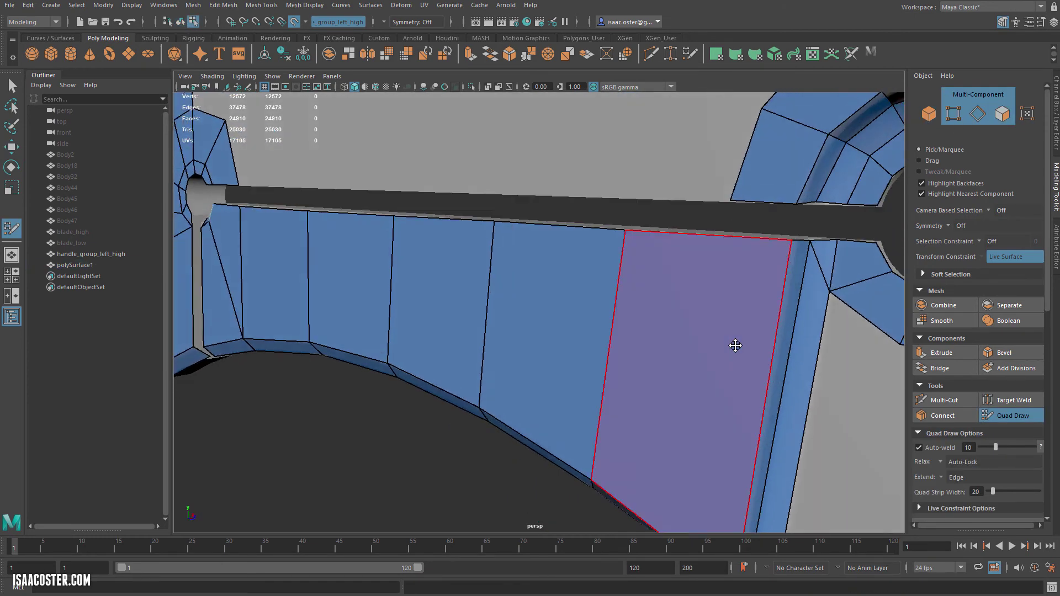
Delete the slanted face at the lower end of the recessed channel and resume Quad Draw
{"action": "middle_click_drag", "start_coordinate": [734, 346], "coordinate": [516, 293], "text": "alt"}
{"action": "left_click_drag", "start_coordinate": [516, 293], "coordinate": [546, 270], "text": "alt"}
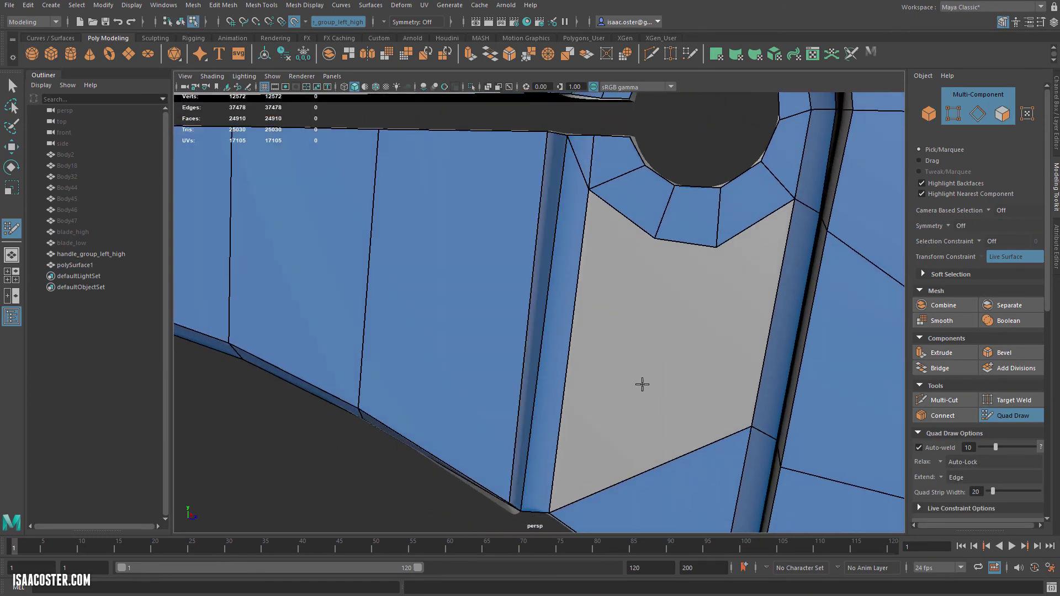
{"action": "left_click_drag", "start_coordinate": [641, 383], "coordinate": [509, 361], "text": "alt"}
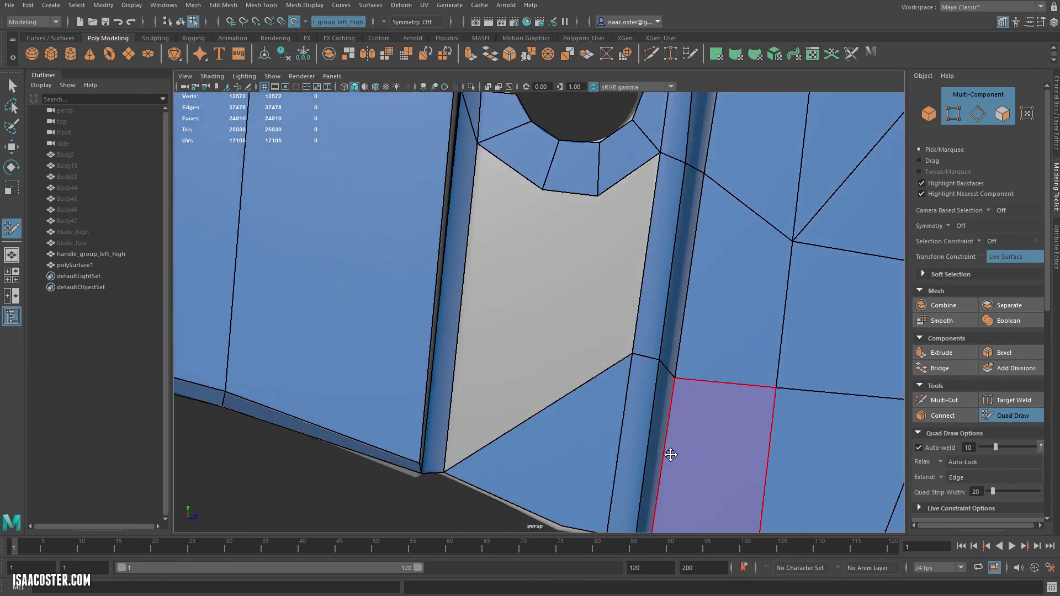
{"action": "key", "text": "w"}
{"action": "left_click", "coordinate": [560, 444]}
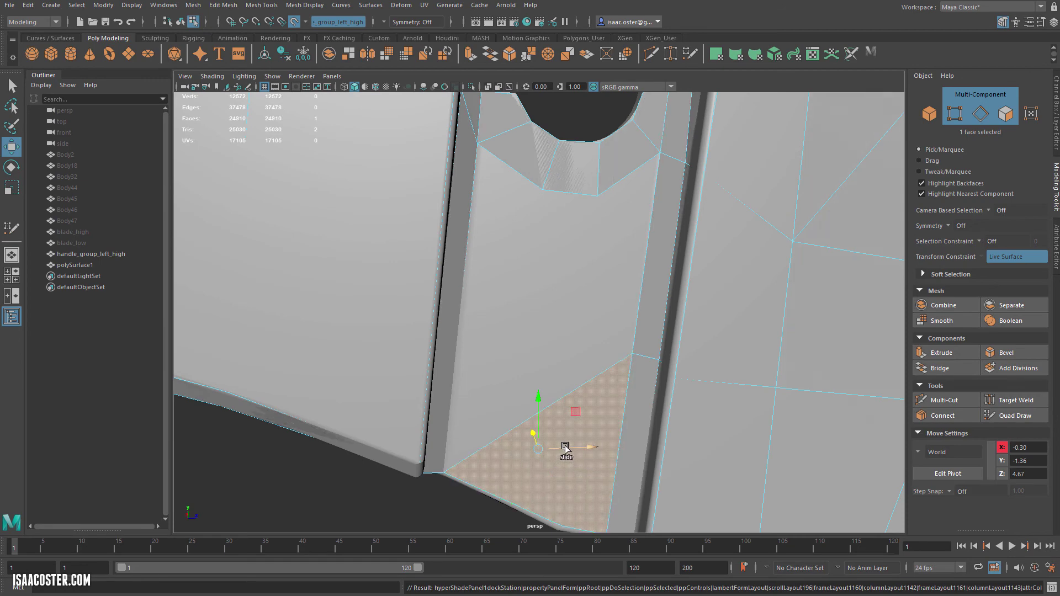
{"action": "key", "text": "Delete"}
{"action": "left_click", "coordinate": [1024, 413]}
{"action": "left_click_drag", "start_coordinate": [724, 290], "coordinate": [734, 287], "text": "alt"}
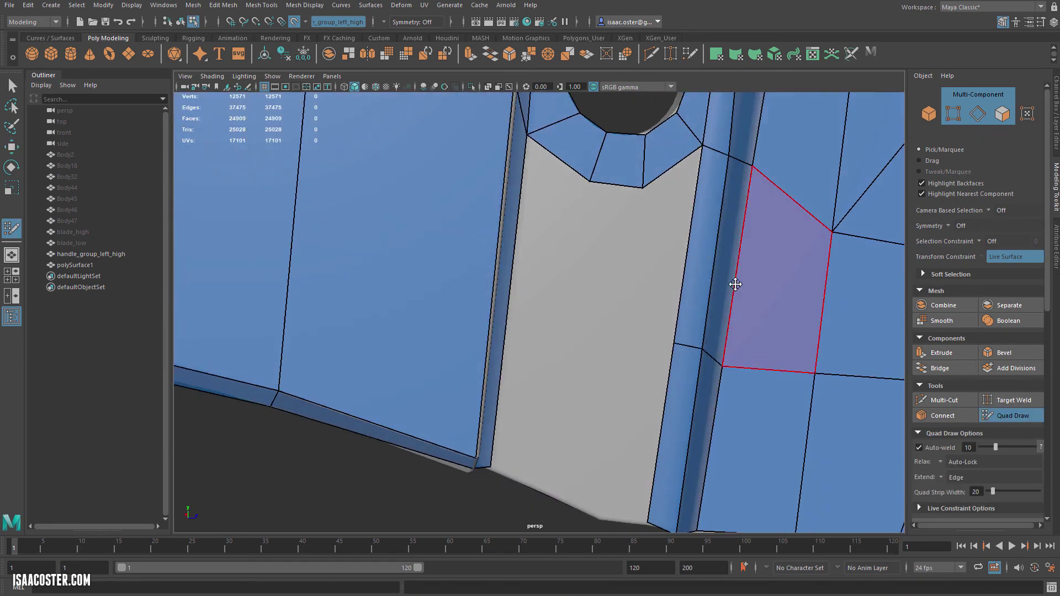
Fill the channel strip next to the side-panel fillet with a quad from the ring below the round hole to the channel's lower edge
{"action": "left_click_drag", "start_coordinate": [510, 149], "coordinate": [498, 188], "text": "alt"}
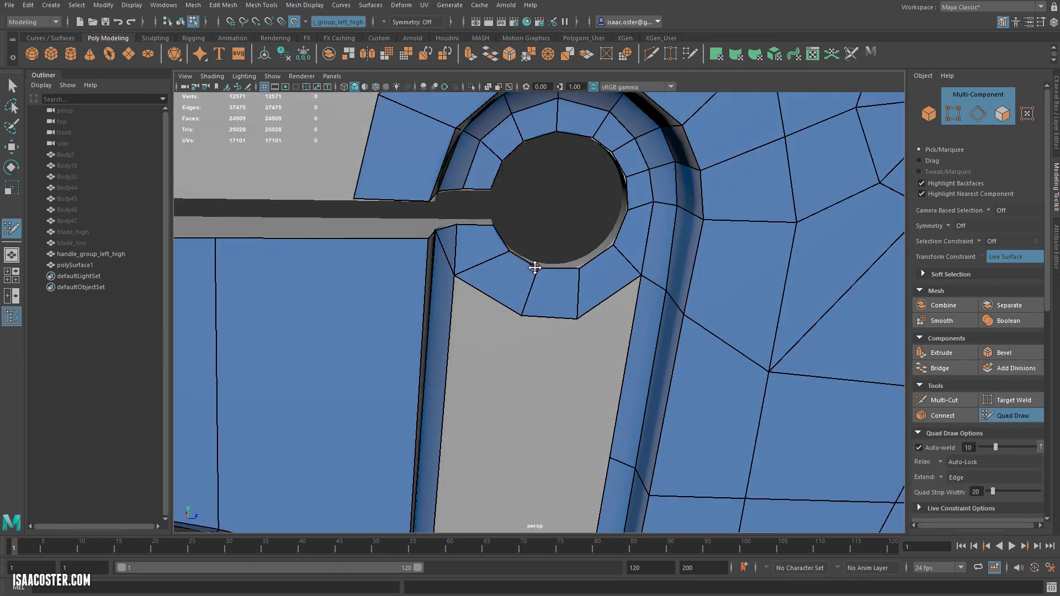
{"action": "left_click_drag", "start_coordinate": [531, 267], "coordinate": [479, 453], "text": "alt"}
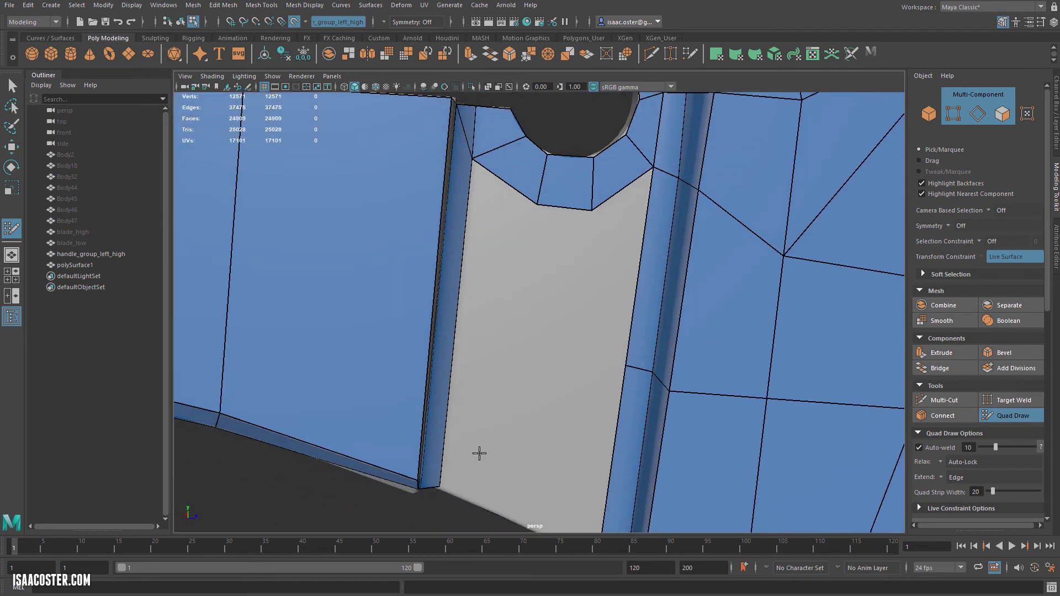
{"action": "left_click", "coordinate": [545, 301], "text": "shift"}
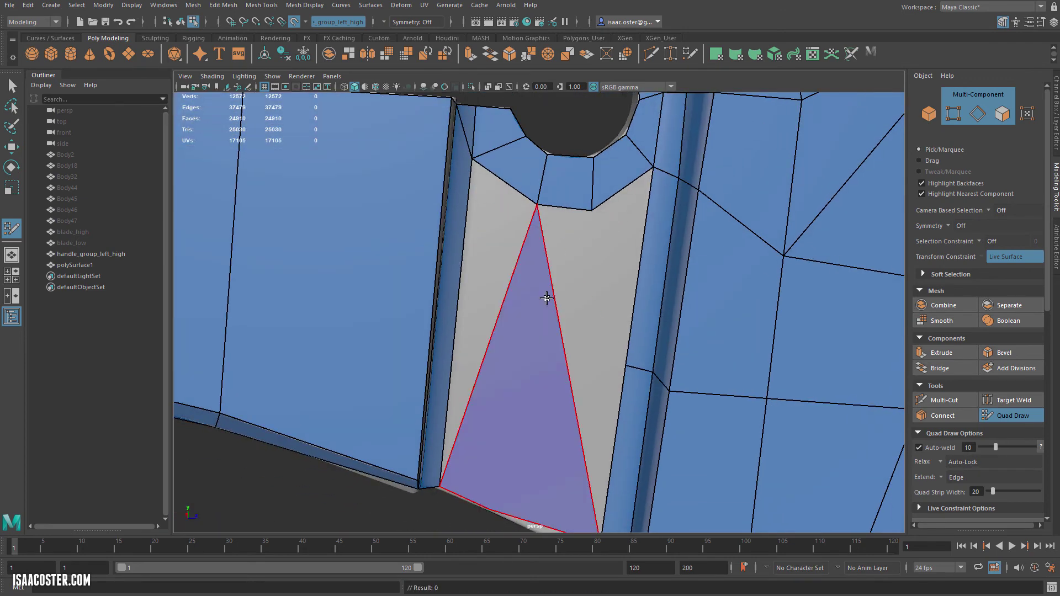
{"action": "key", "text": "ctrl+z"}
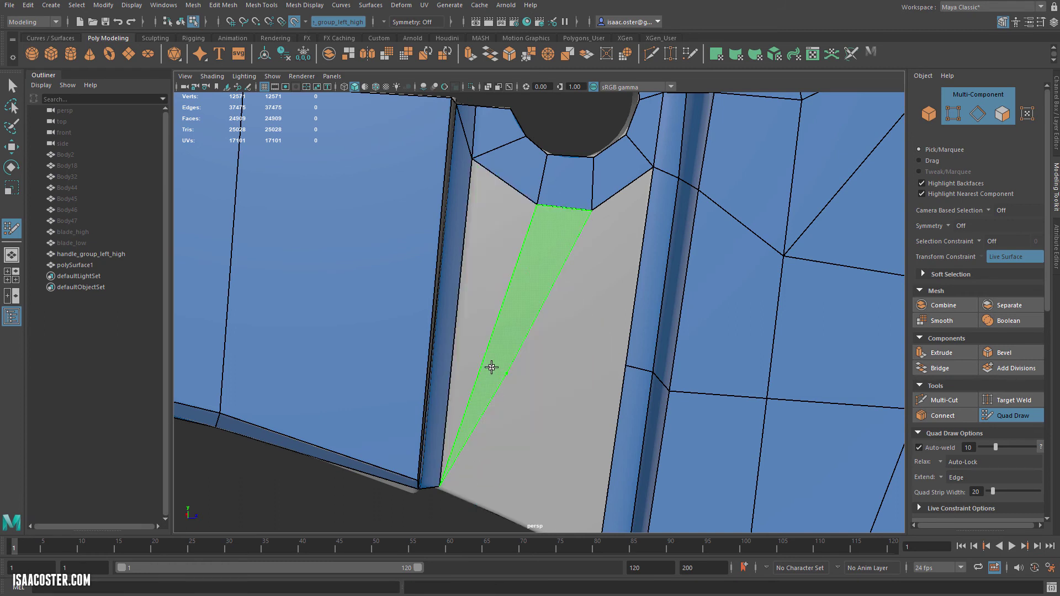
{"action": "left_click", "coordinate": [489, 295], "text": "shift"}
Weld the vertices of the lower cross-edge row, from the curved end across the channel fillet, onto the vertices at the handle's lower border
{"action": "mouse_move", "coordinate": [568, 346]}
{"action": "left_mouse_down", "text": "alt"}
{"action": "mouse_move", "coordinate": [549, 235]}
{"action": "mouse_move", "coordinate": [512, 359]}
{"action": "mouse_move", "coordinate": [524, 385]}
{"action": "left_mouse_up", "text": "alt"}
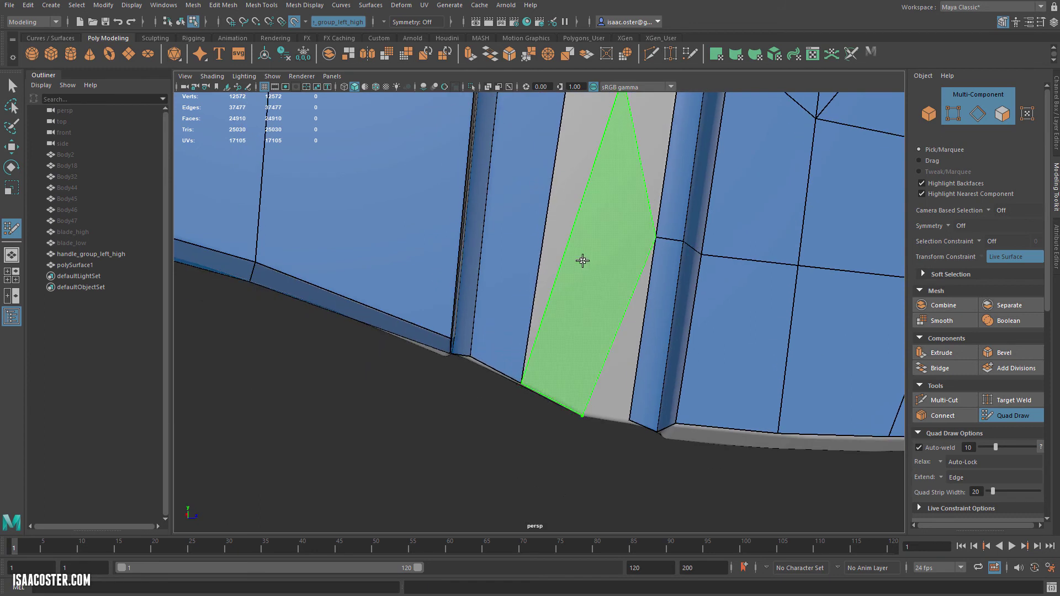
{"action": "right_click_drag", "start_coordinate": [611, 237], "coordinate": [585, 239], "text": "alt"}
{"action": "middle_click_drag", "start_coordinate": [584, 239], "coordinate": [494, 261], "text": "alt"}
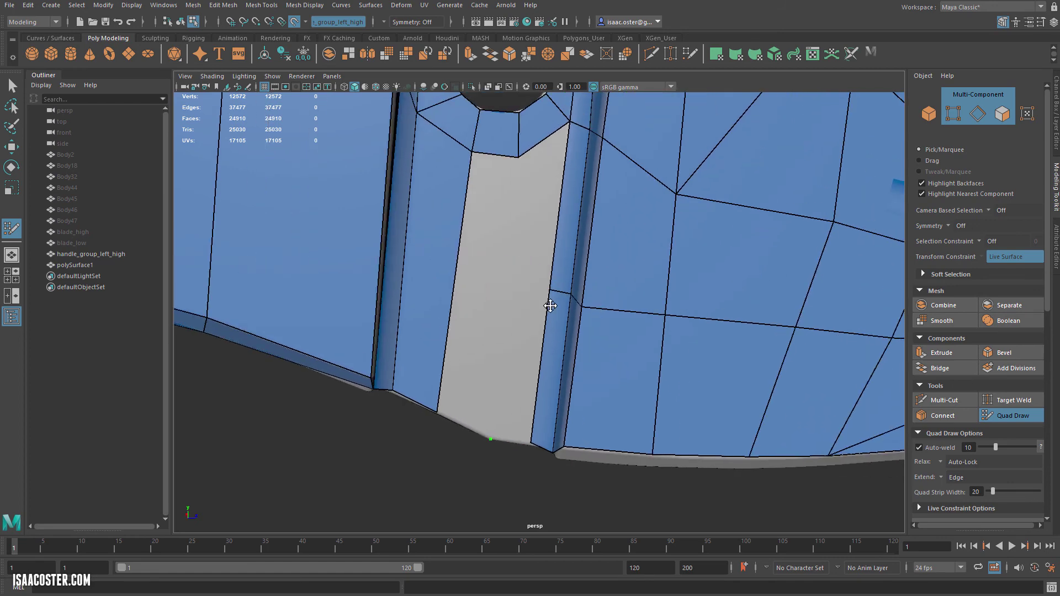
{"action": "left_click_drag", "start_coordinate": [615, 327], "coordinate": [437, 319], "text": "alt"}
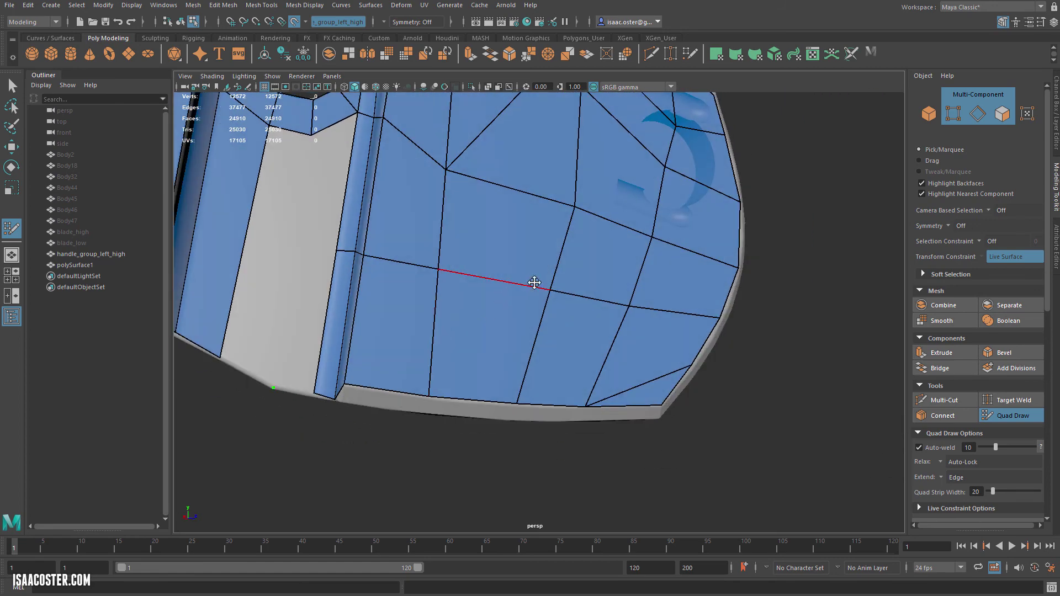
{"action": "left_click_drag", "start_coordinate": [549, 287], "coordinate": [516, 402]}
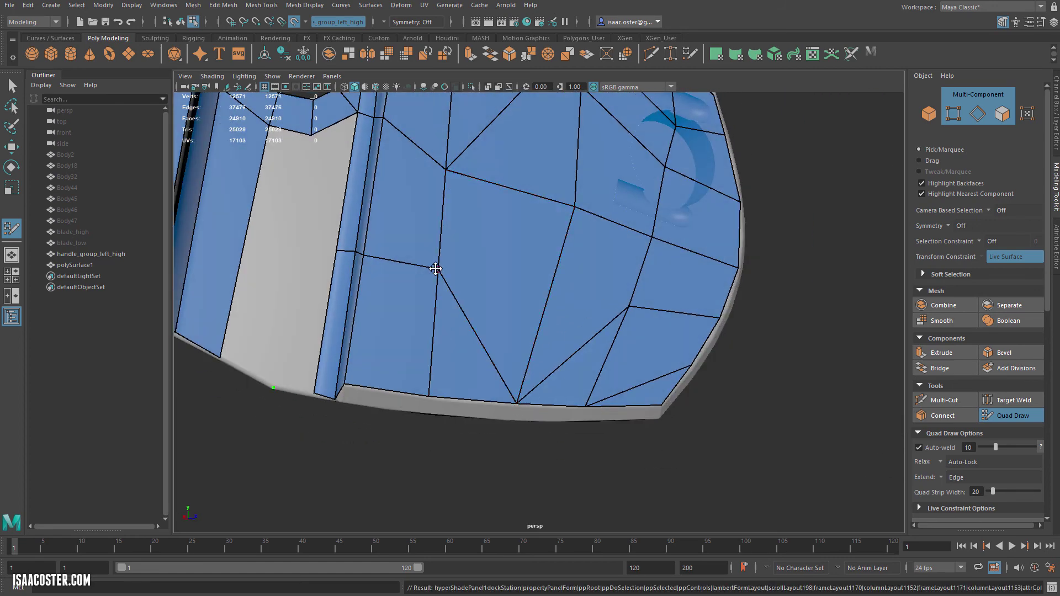
{"action": "left_click_drag", "start_coordinate": [439, 270], "coordinate": [429, 396]}
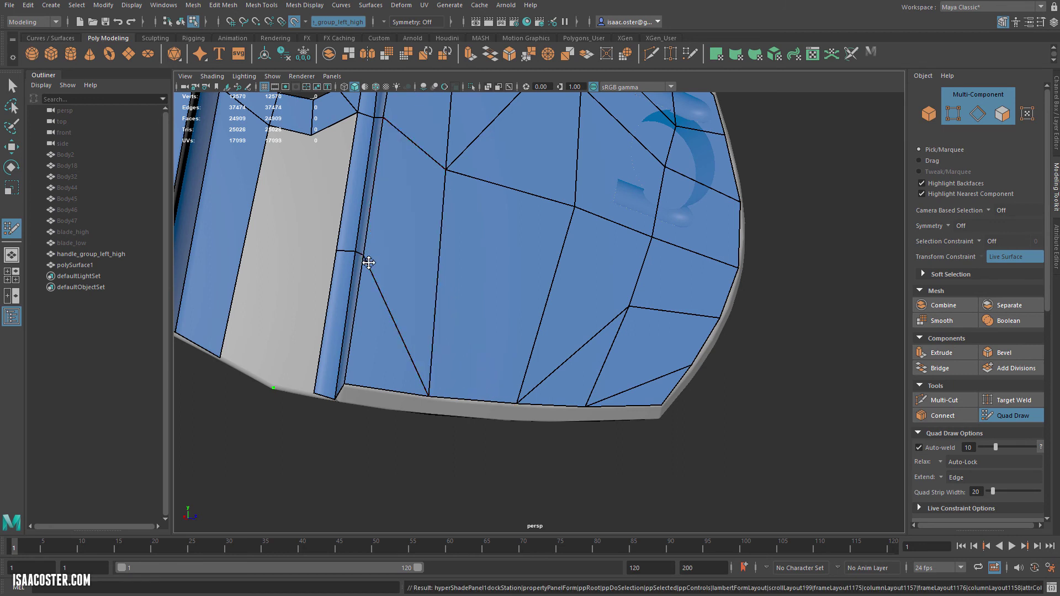
{"action": "left_click_drag", "start_coordinate": [366, 256], "coordinate": [347, 386]}
{"action": "left_click_drag", "start_coordinate": [355, 252], "coordinate": [335, 397]}
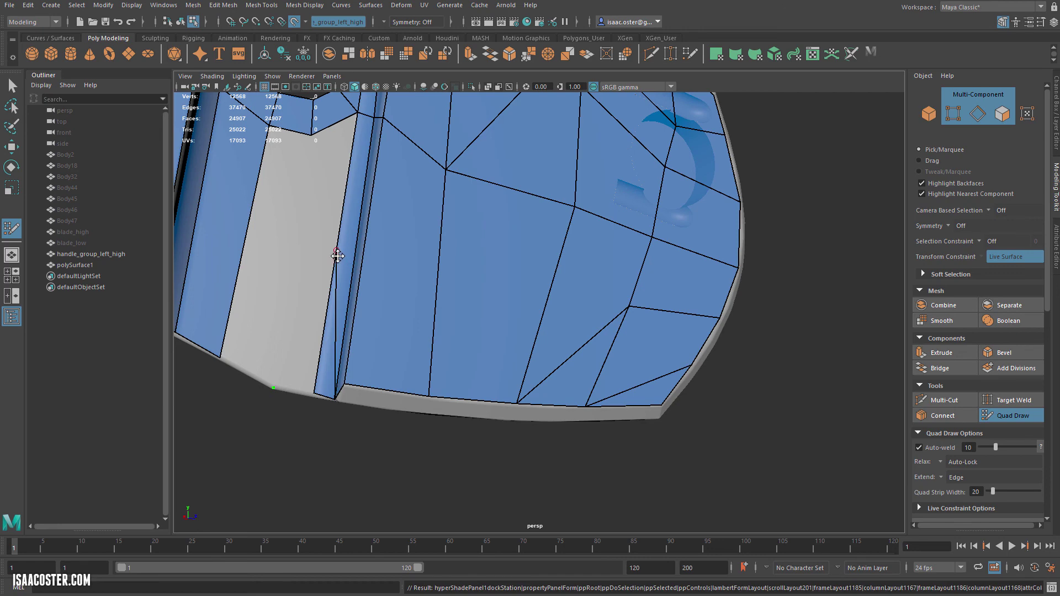
{"action": "mouse_move", "coordinate": [338, 256]}
{"action": "left_mouse_down"}
{"action": "mouse_move", "coordinate": [313, 390]}
{"action": "mouse_move", "coordinate": [301, 405]}
{"action": "mouse_move", "coordinate": [320, 397]}
{"action": "mouse_move", "coordinate": [331, 426]}
{"action": "left_mouse_up"}
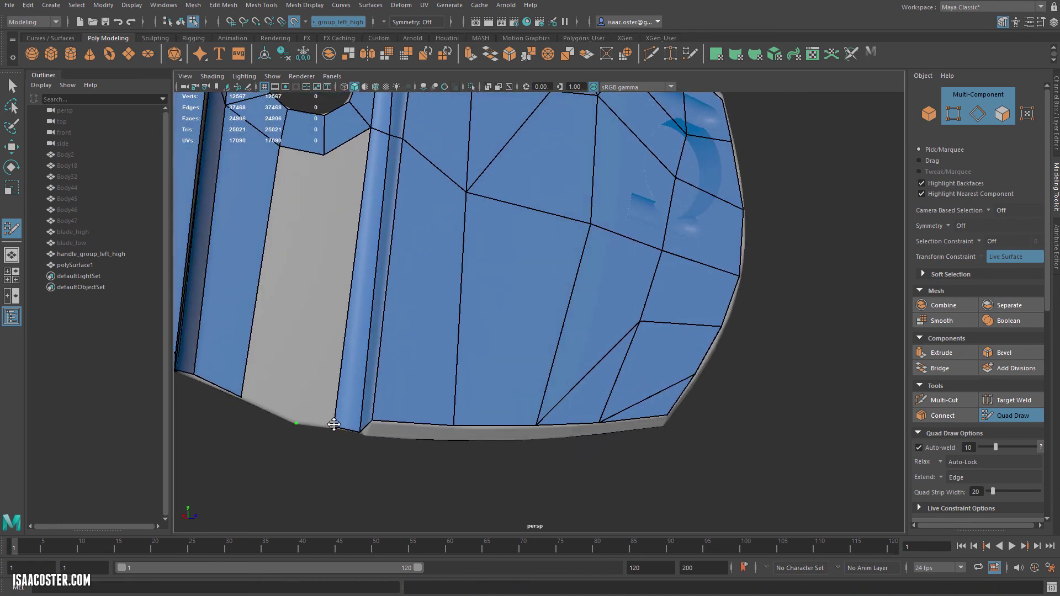
Fill the remaining two strips of the recessed channel with quads from the round hole's ring to the lower edge
{"action": "left_click", "coordinate": [275, 263], "text": "shift"}
{"action": "left_click", "coordinate": [332, 284], "text": "shift"}
{"action": "right_click_drag", "start_coordinate": [393, 381], "coordinate": [275, 378], "text": "alt"}
{"action": "mouse_move", "coordinate": [275, 378]}
{"action": "left_mouse_down", "text": "alt"}
{"action": "mouse_move", "coordinate": [232, 389]}
{"action": "mouse_move", "coordinate": [232, 346]}
{"action": "mouse_move", "coordinate": [220, 355]}
{"action": "mouse_move", "coordinate": [475, 378]}
{"action": "left_mouse_up", "text": "alt"}
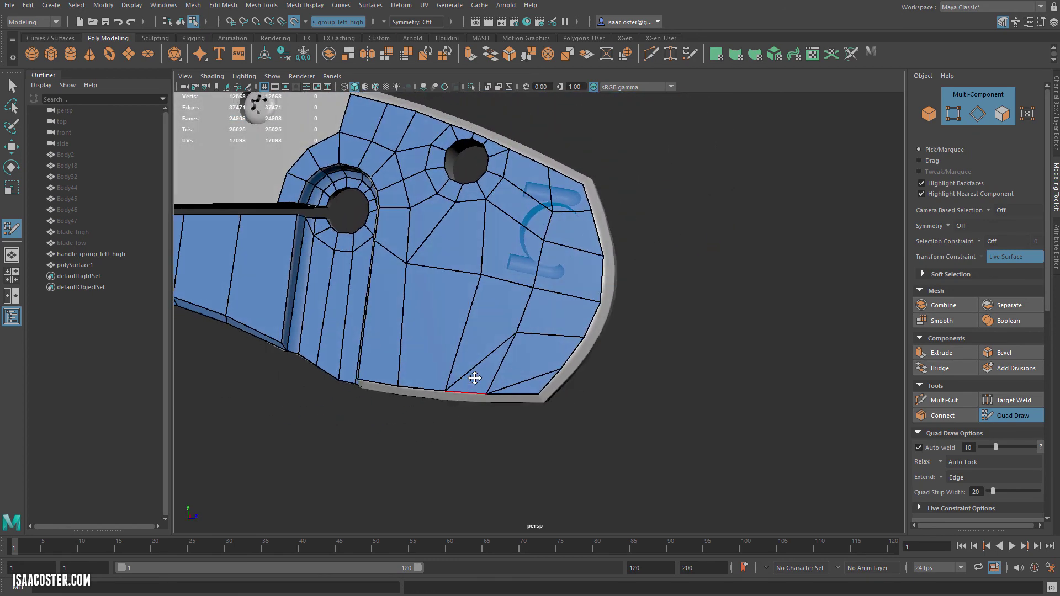
Delete the diagonal edge between the faces near the lower border of the handle's curved end
{"action": "mouse_move", "coordinate": [533, 356]}
{"action": "left_mouse_down", "text": "alt"}
{"action": "mouse_move", "coordinate": [549, 362]}
{"action": "mouse_move", "coordinate": [471, 399]}
{"action": "left_mouse_up", "text": "alt"}
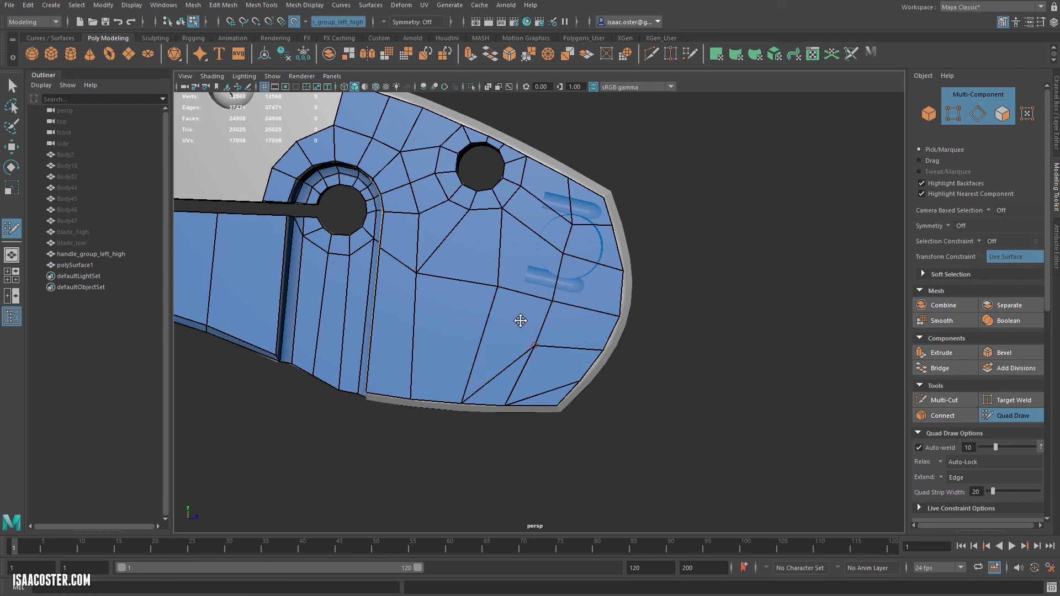
{"action": "left_click_drag", "start_coordinate": [520, 320], "coordinate": [630, 386], "text": "alt"}
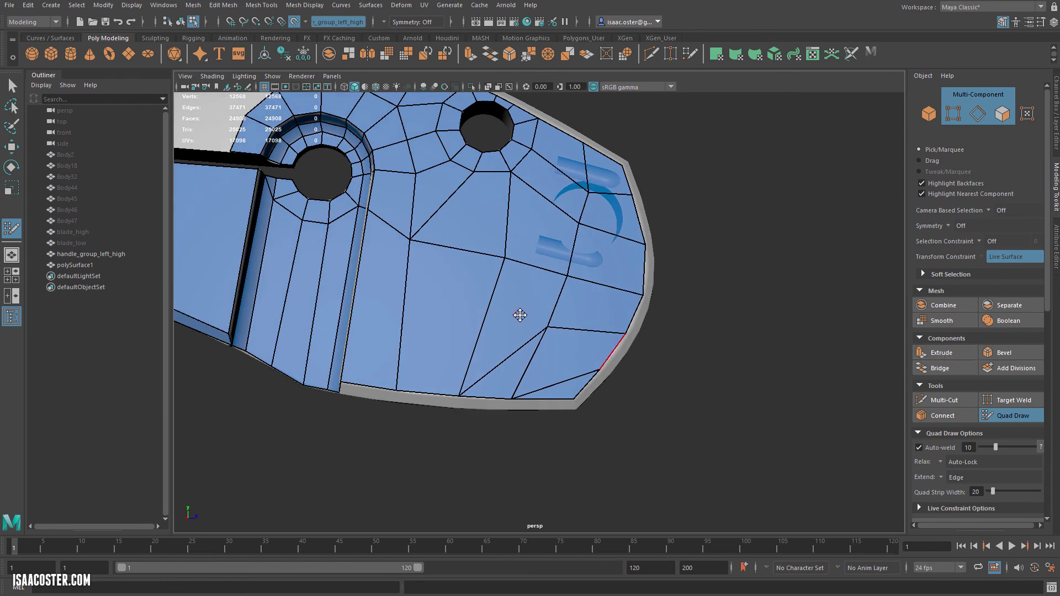
{"action": "middle_click_drag", "start_coordinate": [521, 313], "coordinate": [500, 333], "text": "alt"}
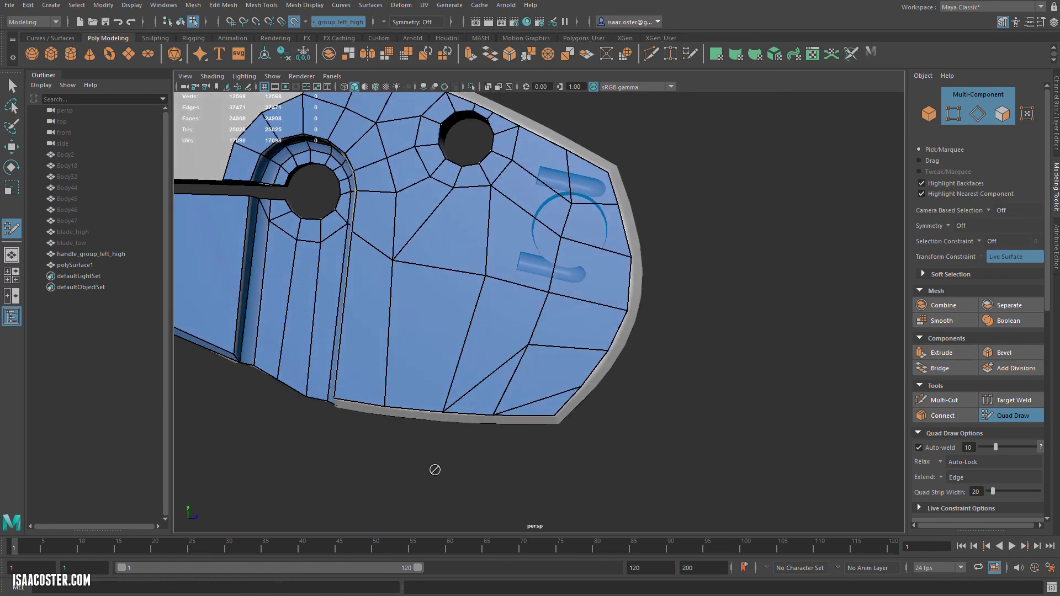
{"action": "key", "text": "w"}
{"action": "left_click", "coordinate": [502, 365]}
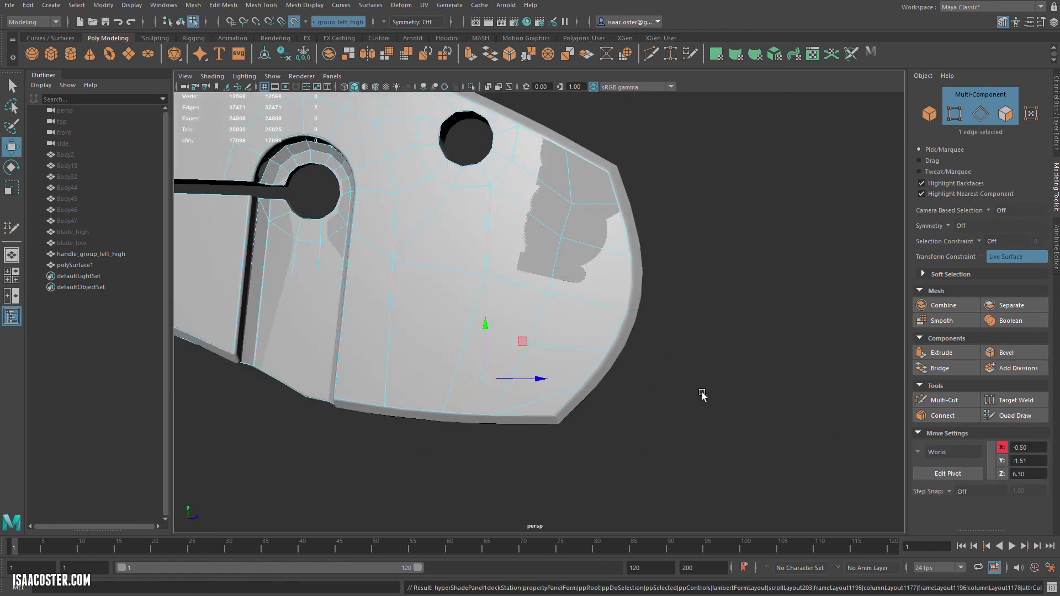
{"action": "key", "text": "Delete"}
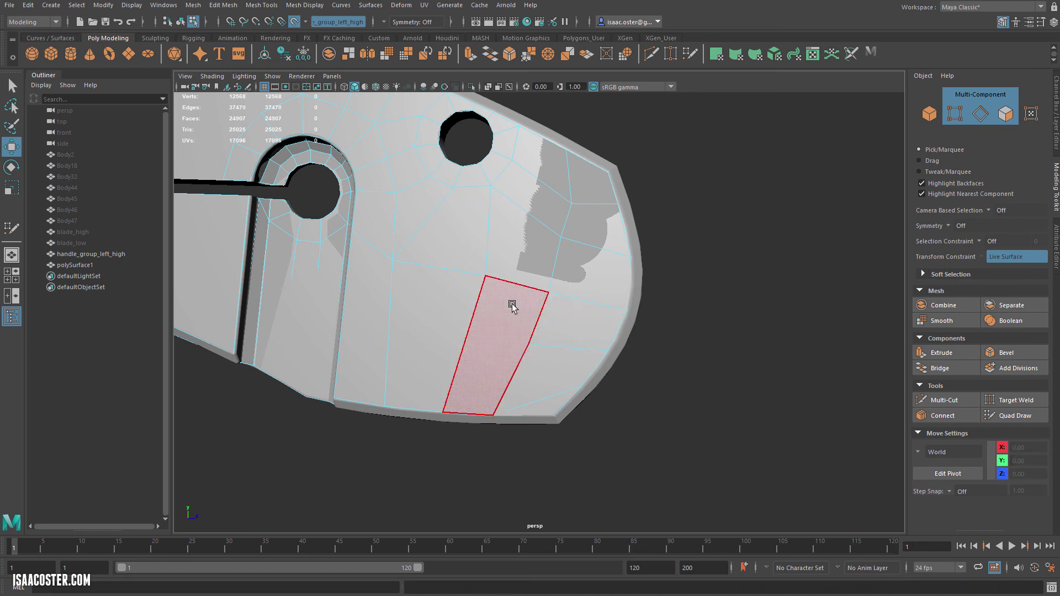
Connect the face's inner corner vertex to the opposite vertex on its upper edge with a new edge
{"action": "right_click_drag", "start_coordinate": [512, 305], "coordinate": [466, 306]}
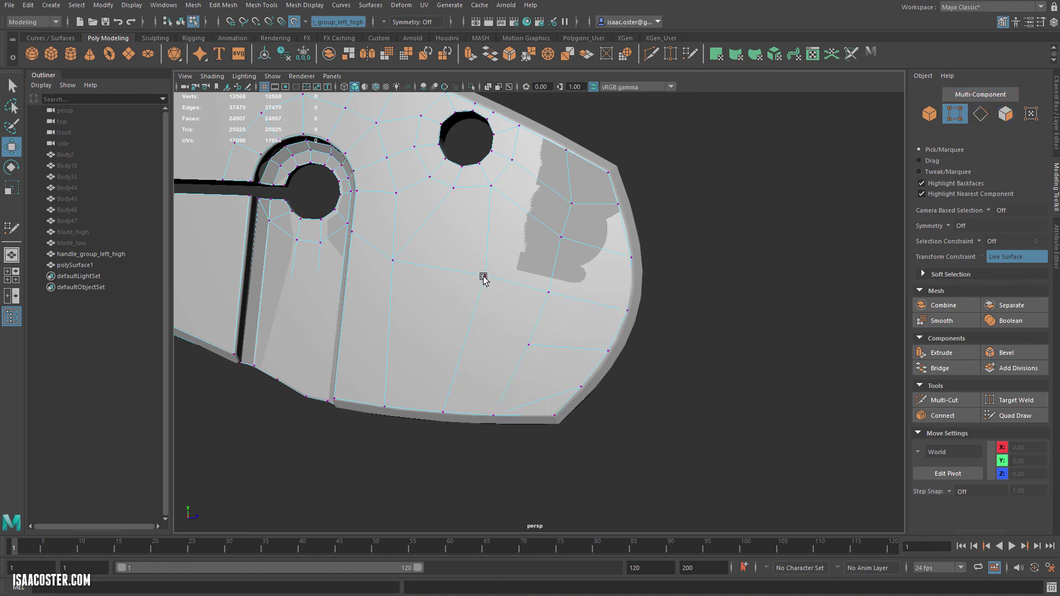
{"action": "left_click", "coordinate": [528, 345]}
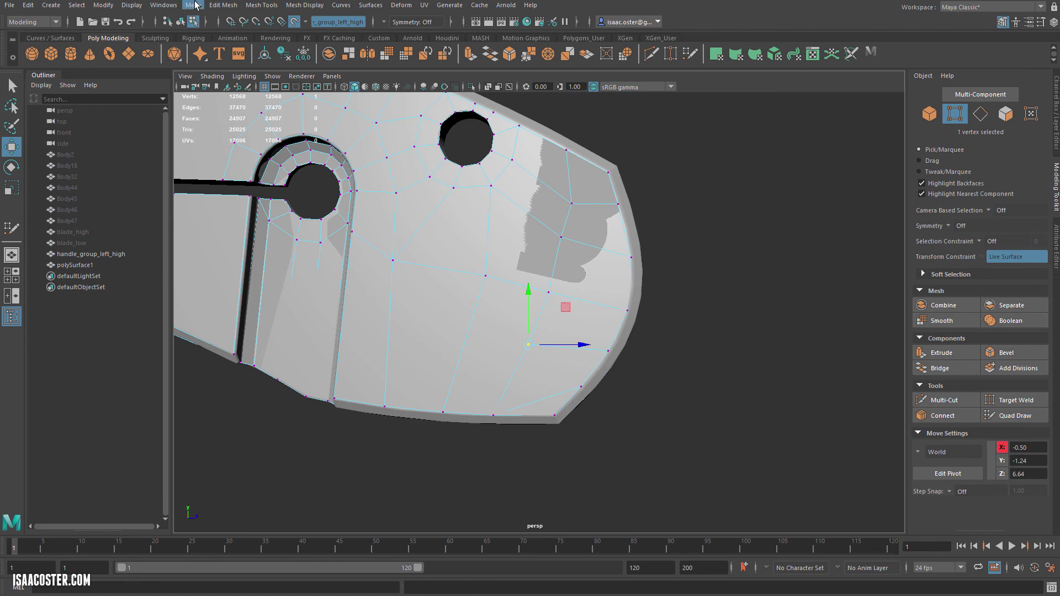
{"action": "left_click", "coordinate": [195, 3]}
{"action": "mouse_move", "coordinate": [224, 4]}
{"action": "left_click", "coordinate": [357, 119]}
{"action": "left_click_drag", "start_coordinate": [730, 357], "coordinate": [417, 335], "text": "alt"}
{"action": "left_click", "coordinate": [477, 319], "text": "shift"}
{"action": "key", "text": "g"}
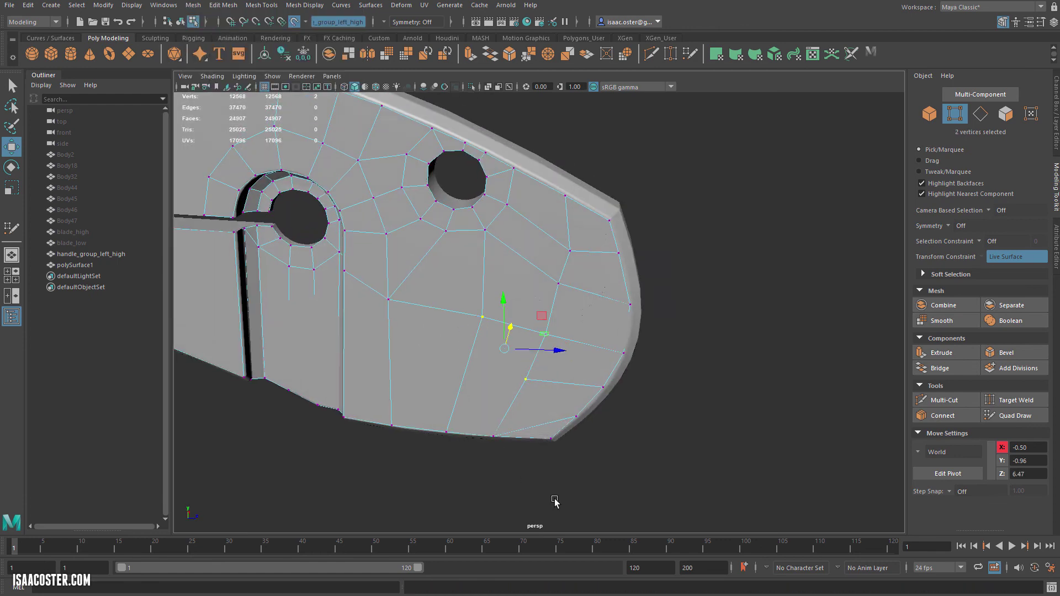
Resume Quad Draw and reposition the two connected vertices to even out the surrounding quads on the curved end
{"action": "left_click", "coordinate": [554, 498]}
{"action": "left_click_drag", "start_coordinate": [542, 493], "coordinate": [550, 473], "text": "alt"}
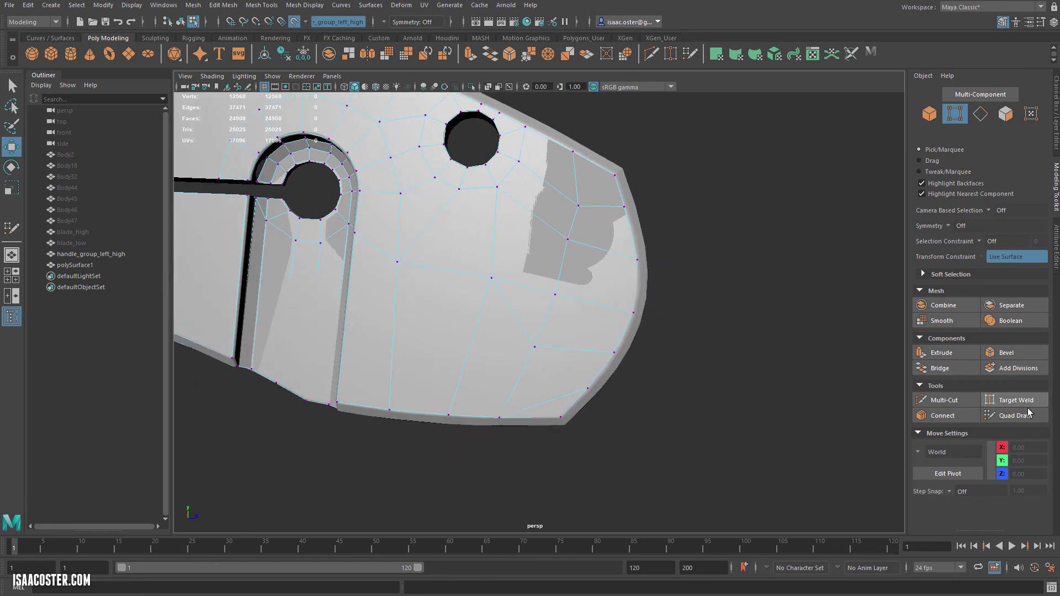
{"action": "left_click", "coordinate": [1013, 415]}
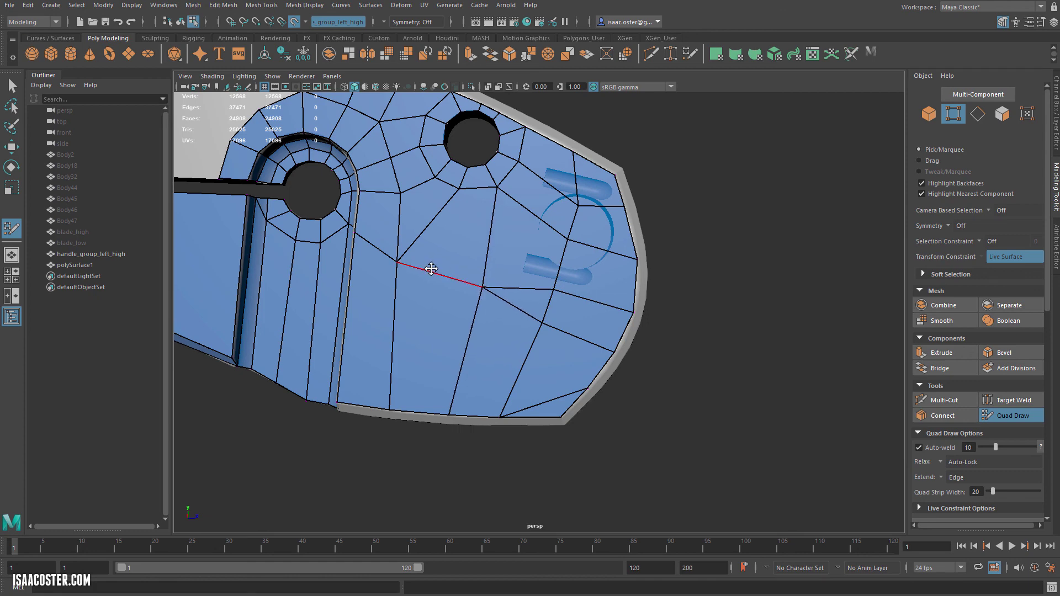
{"action": "left_click_drag", "start_coordinate": [431, 269], "coordinate": [602, 399], "text": "alt"}
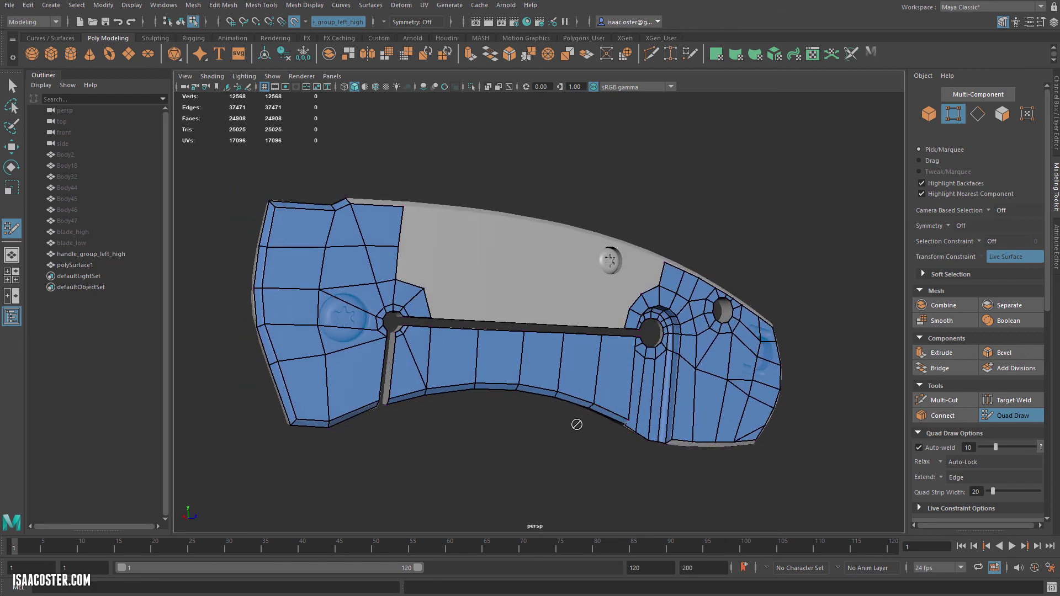